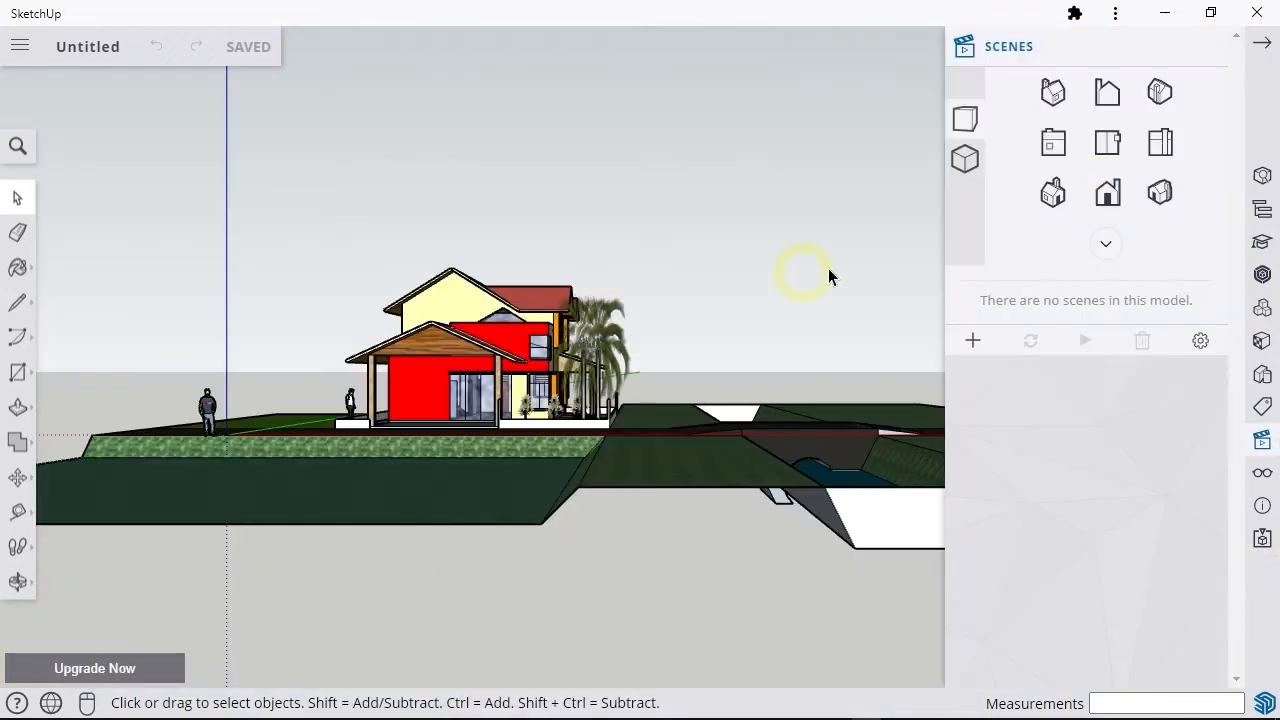
Step: Switch the house's front view to parallel projection and set the perspective camera's field of view to 74 degrees
{"action": "left_click", "coordinate": [963, 168]}
{"action": "scroll", "coordinate": [486, 392], "scroll_direction": "up", "scroll_amount": 2}
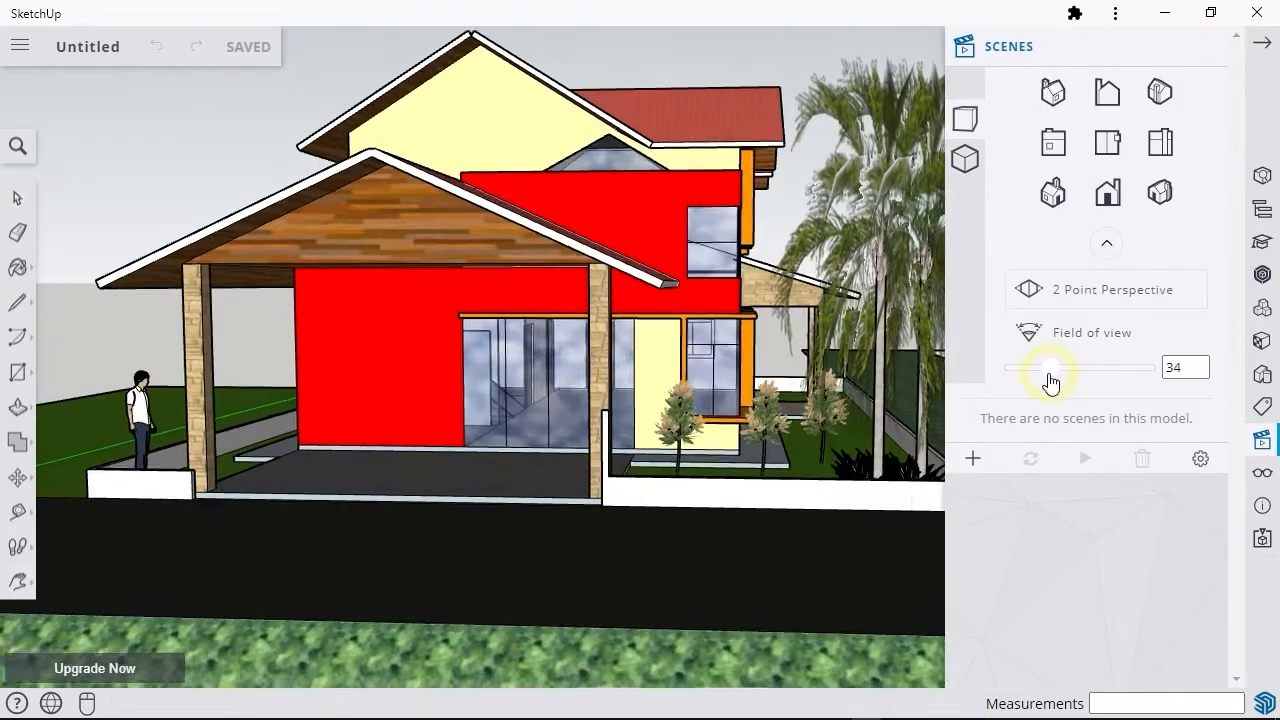
{"action": "left_click_drag", "start_coordinate": [1050, 378], "coordinate": [1094, 391]}
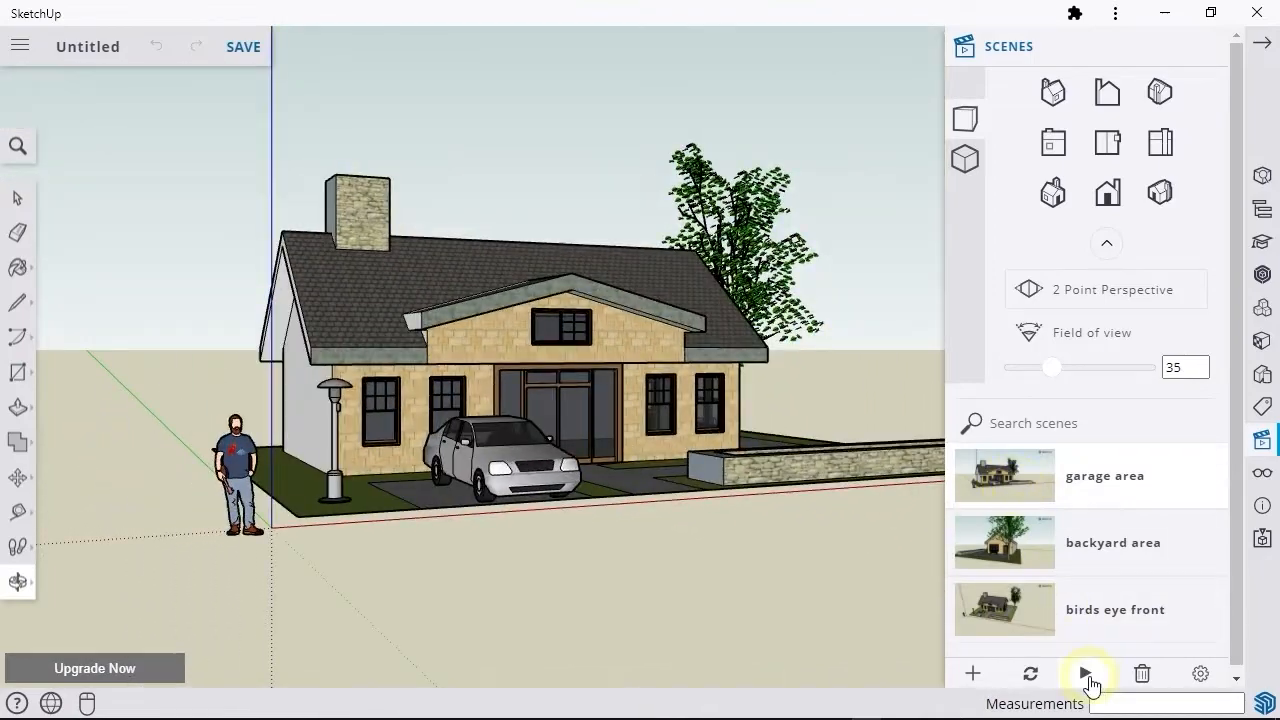
{"action": "left_click", "coordinate": [1086, 674]}
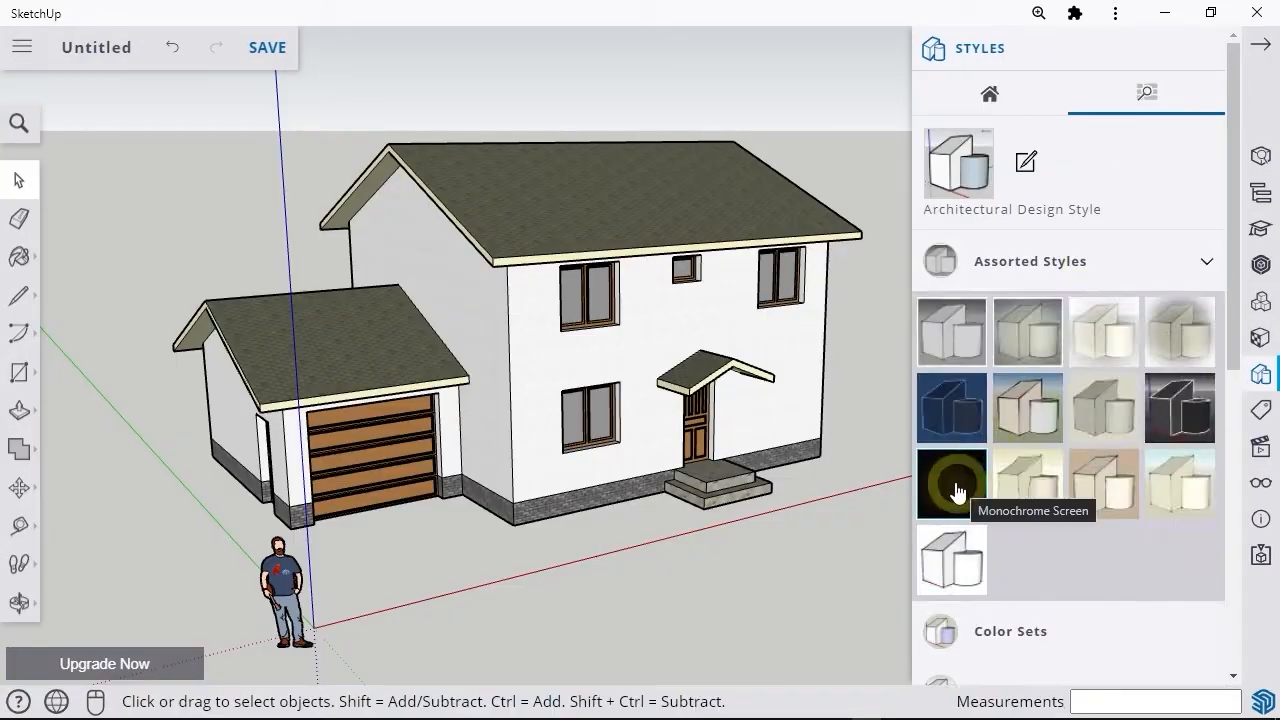
Step: Try the Monochrome Screen and Pencil on Tracing Paper styles on the house model
{"action": "left_click", "coordinate": [957, 490]}
{"action": "middle_click_drag", "start_coordinate": [595, 464], "coordinate": [650, 455]}
{"action": "left_click", "coordinate": [1035, 500]}
{"action": "middle_click_drag", "start_coordinate": [540, 455], "coordinate": [563, 463]}
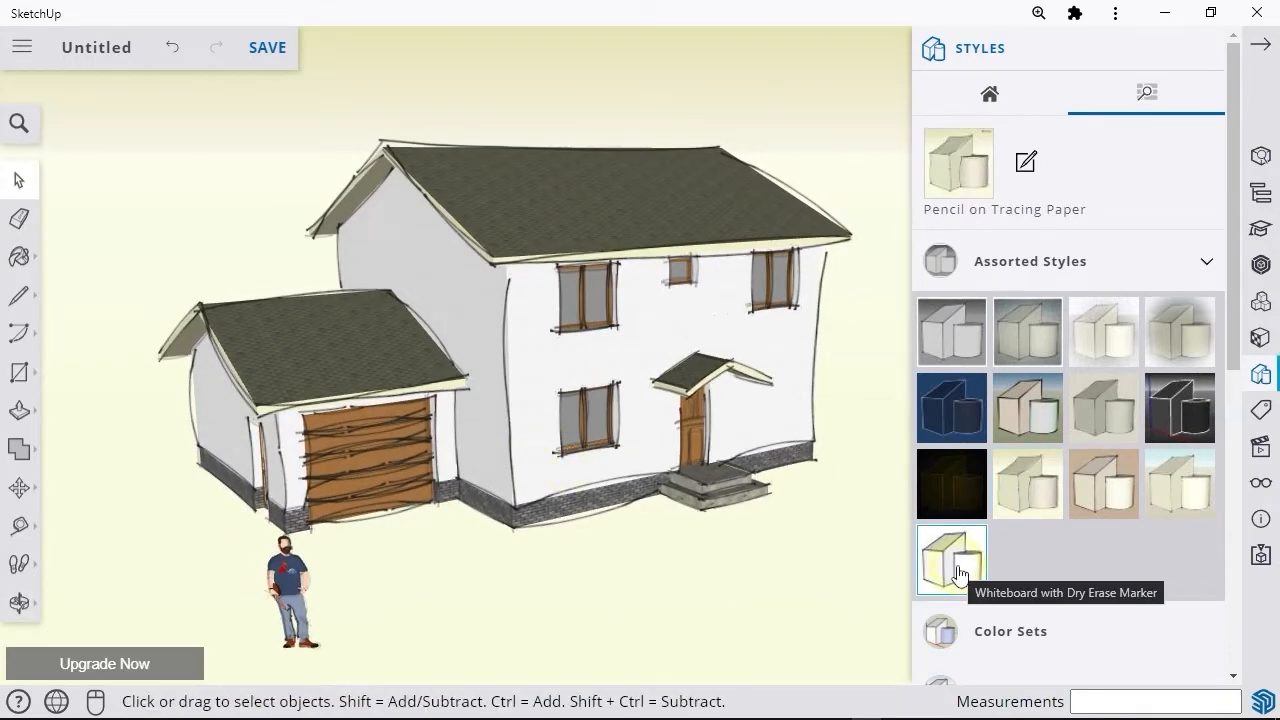
Step: Apply the Whiteboard with Dry Erase Marker style to the house model
{"action": "left_click", "coordinate": [958, 573]}
{"action": "mouse_move", "coordinate": [590, 520]}
{"action": "middle_mouse_down"}
{"action": "mouse_move", "coordinate": [657, 449]}
{"action": "mouse_move", "coordinate": [669, 536]}
{"action": "middle_mouse_up"}
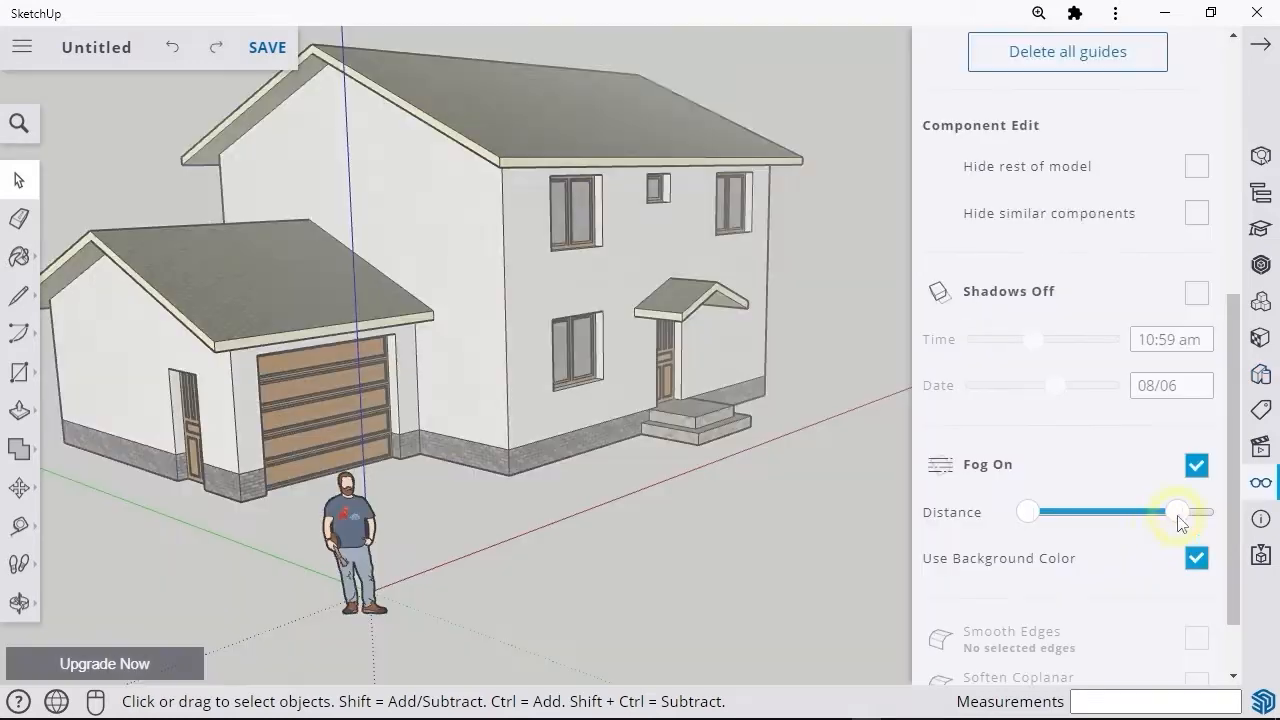
{"action": "mouse_move", "coordinate": [1177, 520]}
{"action": "left_mouse_down"}
{"action": "mouse_move", "coordinate": [1195, 520]}
{"action": "mouse_move", "coordinate": [1143, 521]}
{"action": "mouse_move", "coordinate": [1172, 531]}
{"action": "left_mouse_up"}
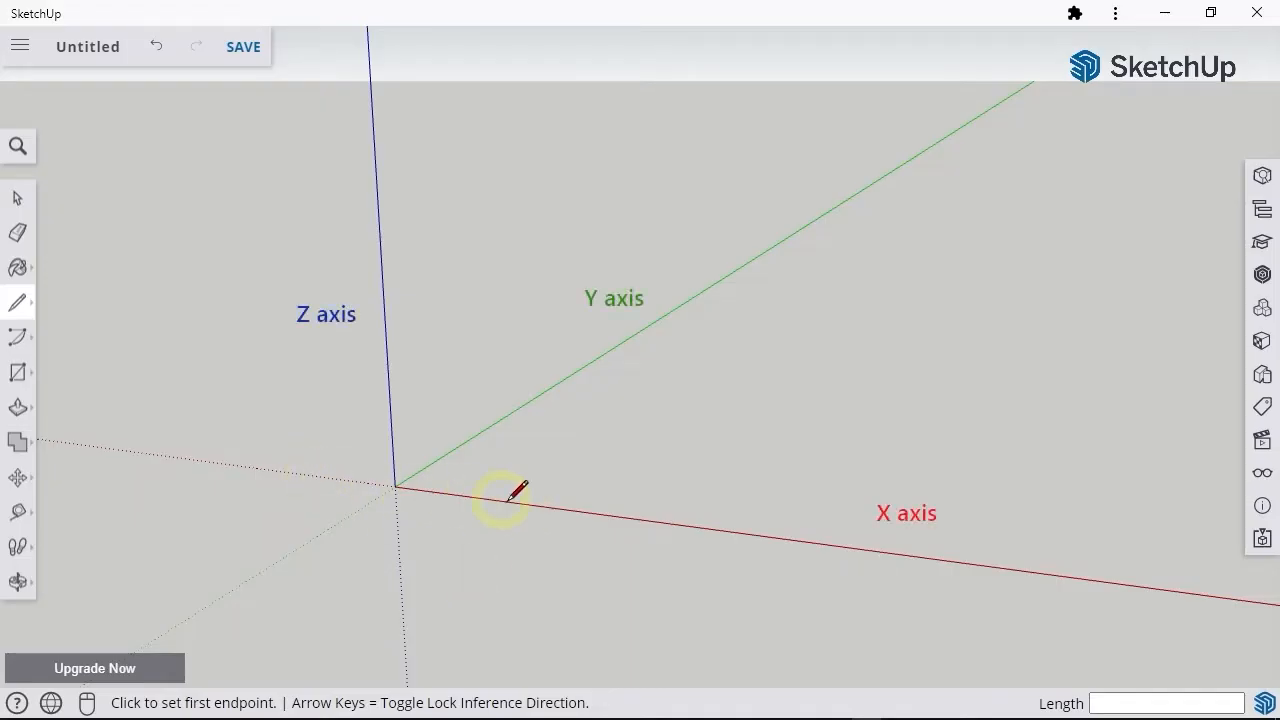
Step: Draw a closed four-sided outline on the ground with the Line tool, ending at its starting corner
{"action": "left_click", "coordinate": [432, 457]}
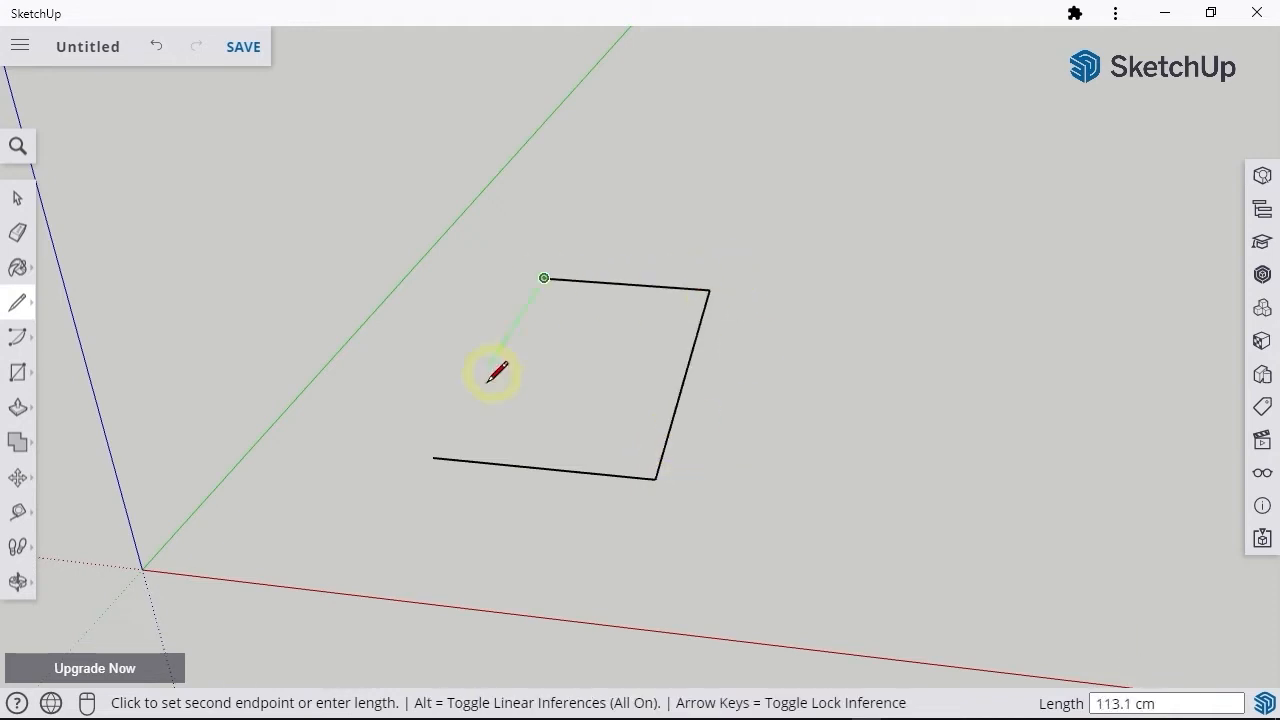
{"action": "left_click", "coordinate": [432, 457]}
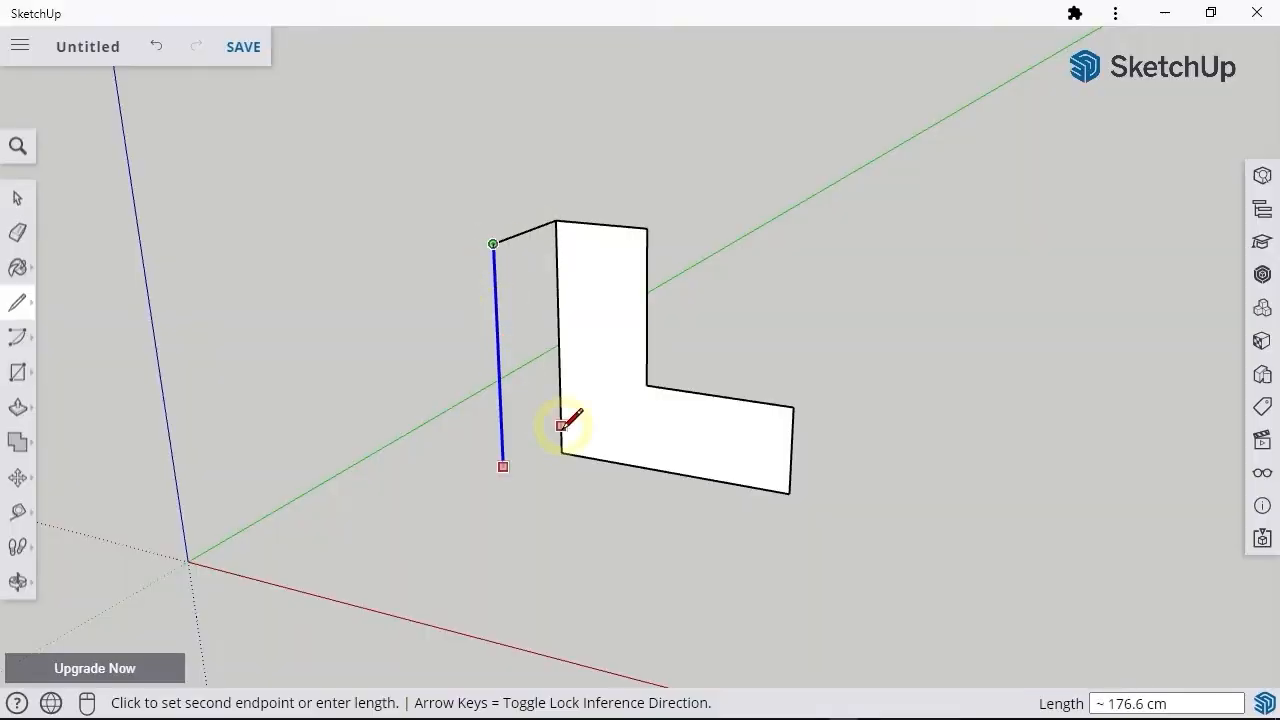
Step: Draw rectangles on the ground and build vertical rectangles up from two adjoining edges of one of them
{"action": "left_click", "coordinate": [500, 476]}
{"action": "left_click", "coordinate": [562, 452]}
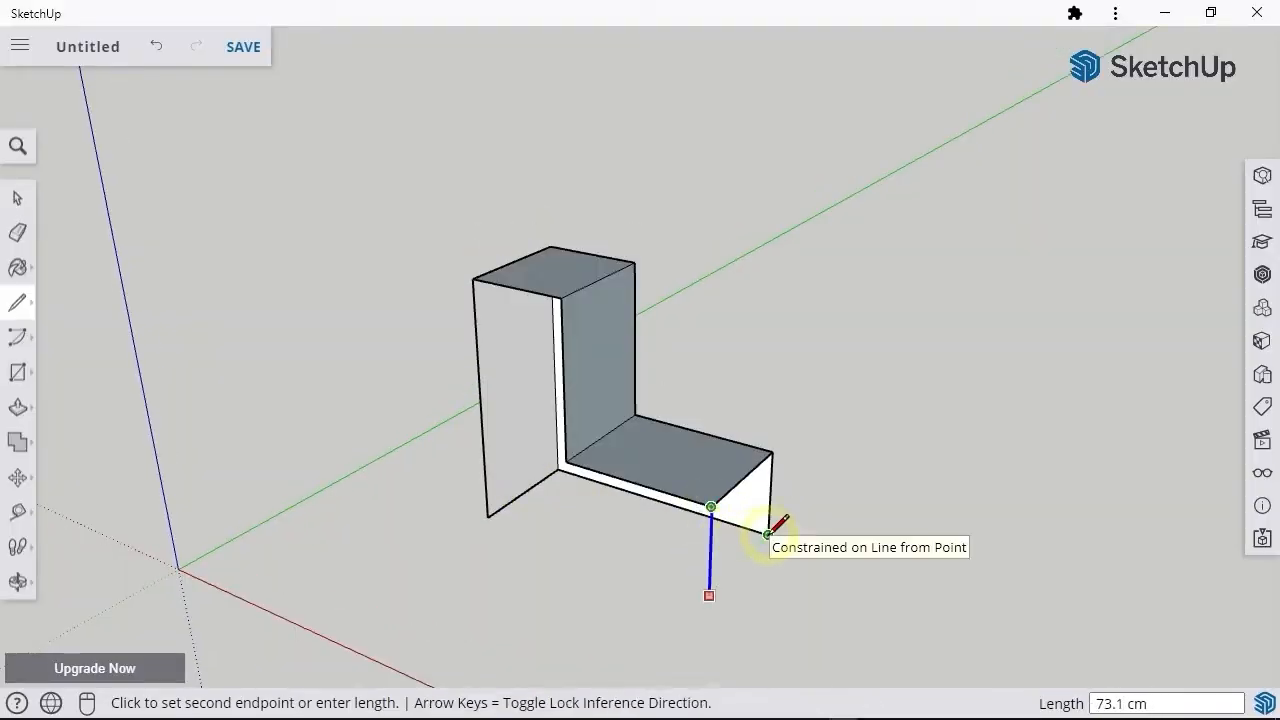
{"action": "left_click", "coordinate": [768, 534]}
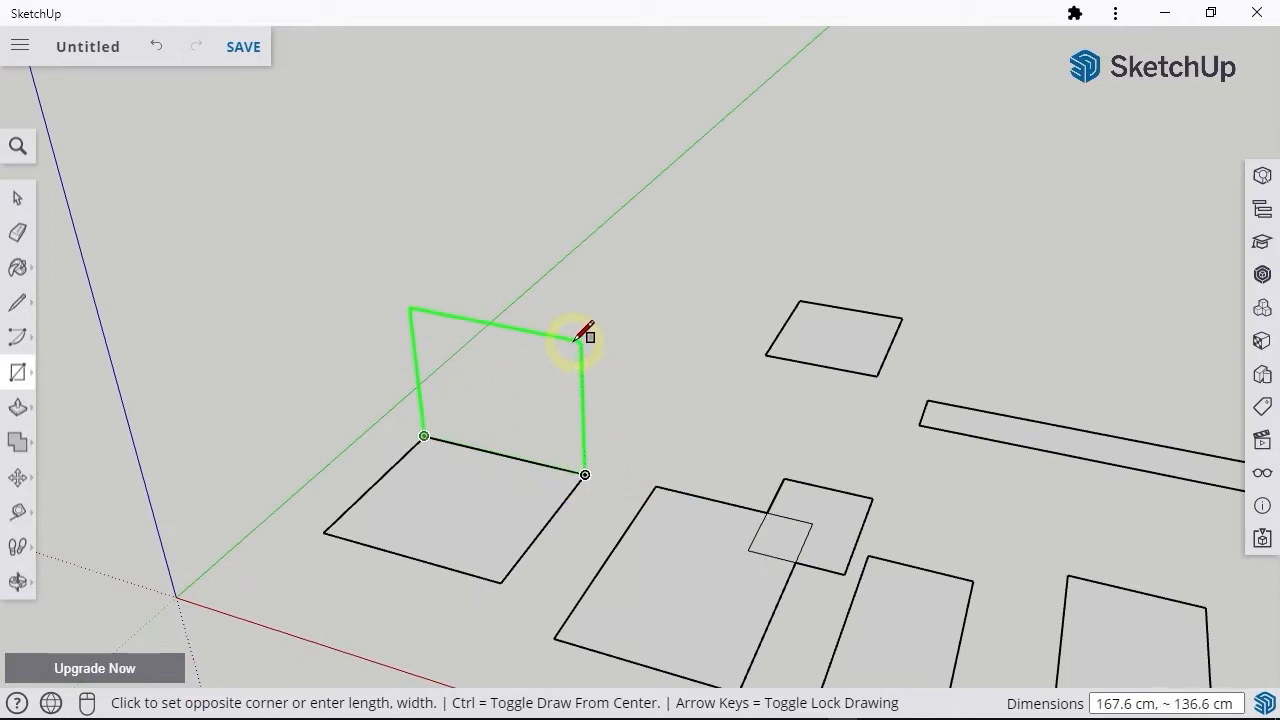
{"action": "left_click", "coordinate": [581, 326]}
{"action": "left_click", "coordinate": [407, 292]}
{"action": "left_click", "coordinate": [324, 531]}
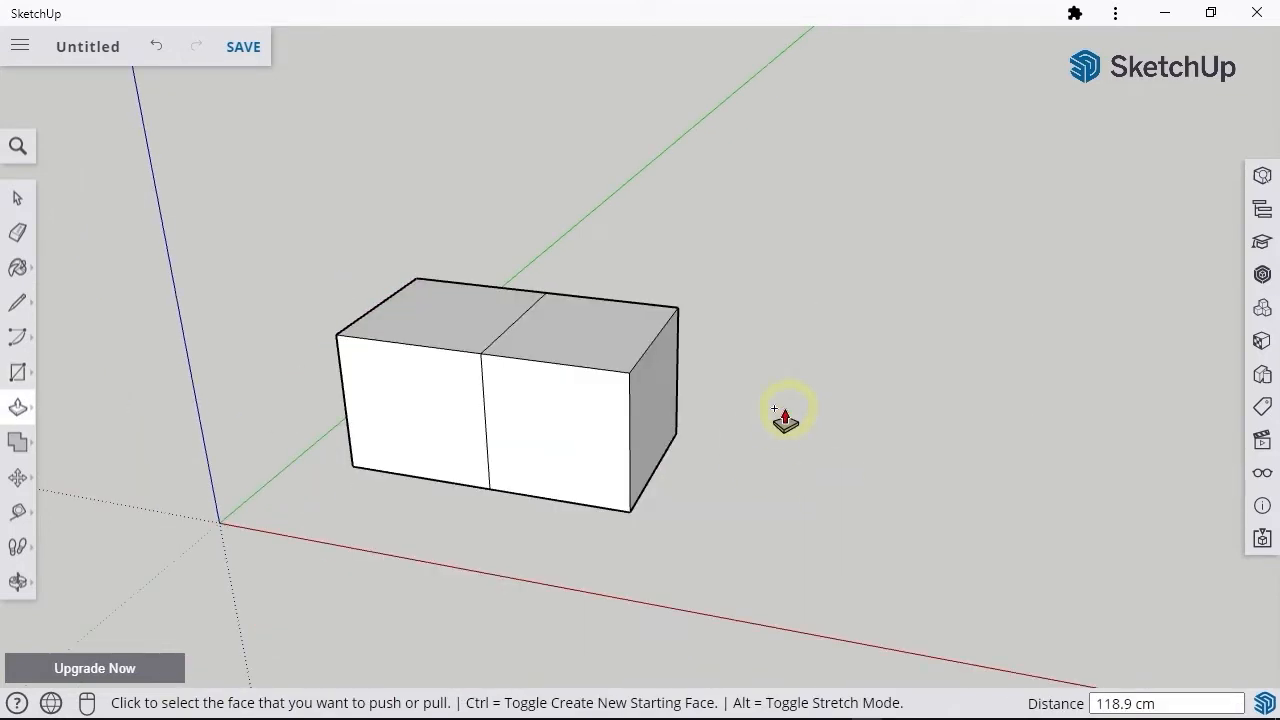
Step: Extend the box's end face by two more 118.9 cm Push/Pull sections and push down the end strip of its top face
{"action": "double_click", "coordinate": [660, 440]}
{"action": "double_click", "coordinate": [814, 449]}
{"action": "middle_click_drag", "start_coordinate": [840, 543], "coordinate": [980, 357]}
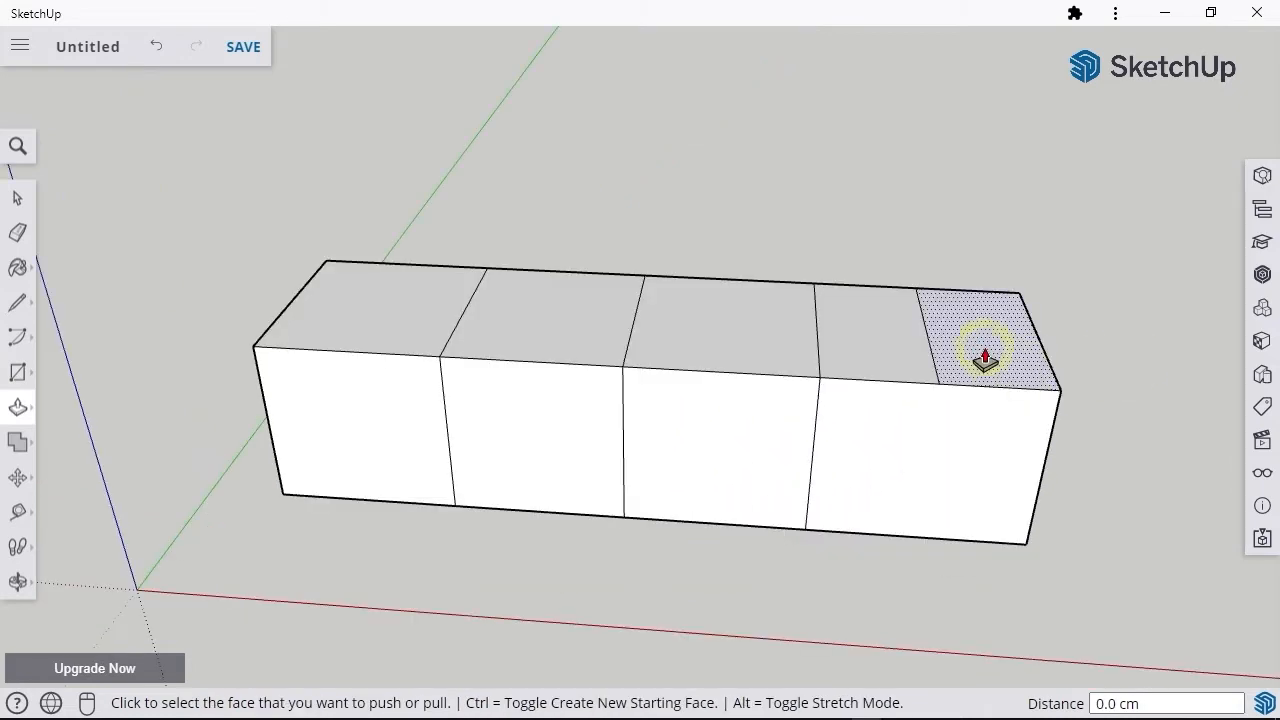
{"action": "left_click", "coordinate": [980, 355]}
{"action": "left_click", "coordinate": [980, 412]}
Step: Draw a diagonal line across the box's front upper corner and push the resulting triangle through to cut the corner off
{"action": "key", "text": "l"}
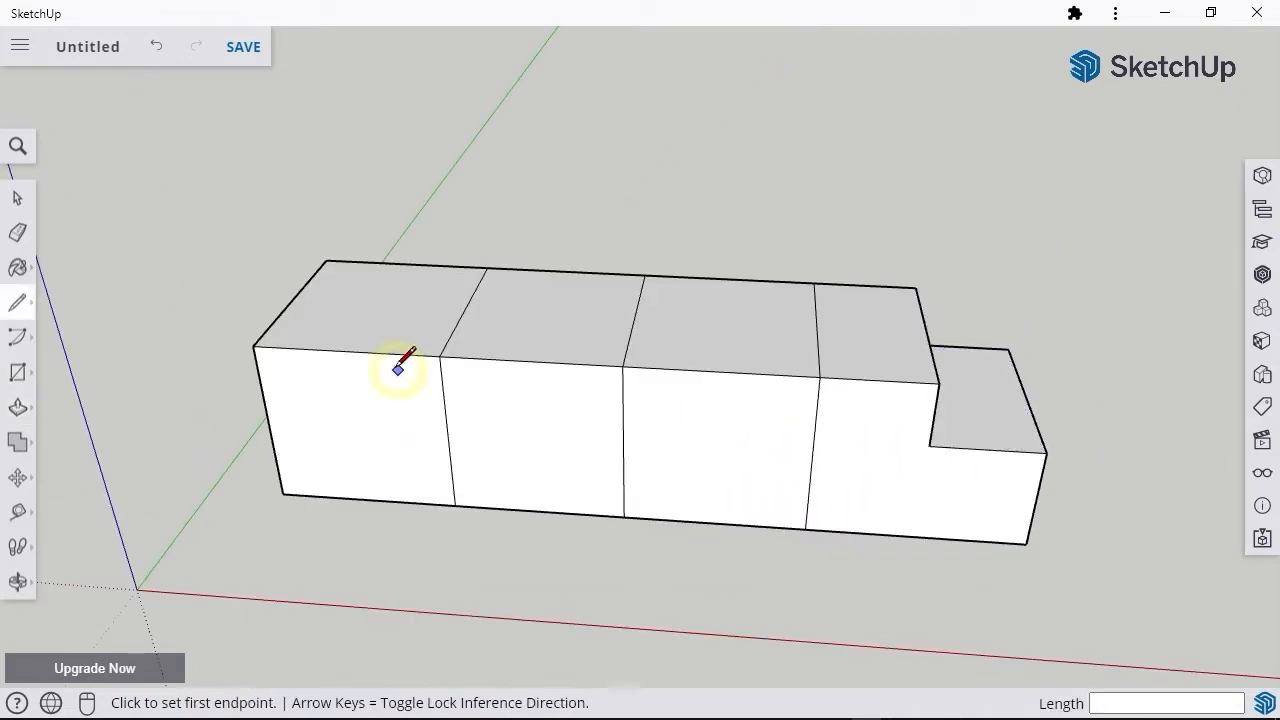
{"action": "key", "text": "p"}
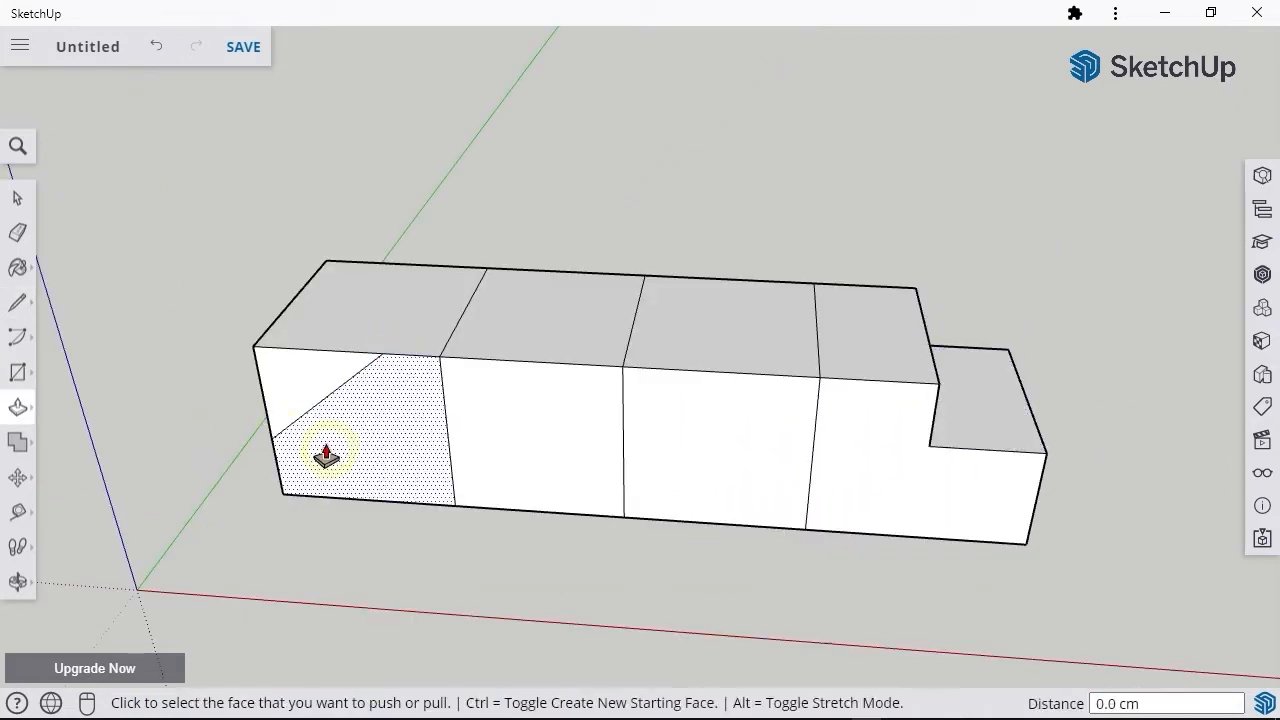
{"action": "left_click", "coordinate": [302, 397]}
{"action": "left_click", "coordinate": [424, 270]}
{"action": "left_click_drag", "start_coordinate": [534, 243], "coordinate": [688, 392]}
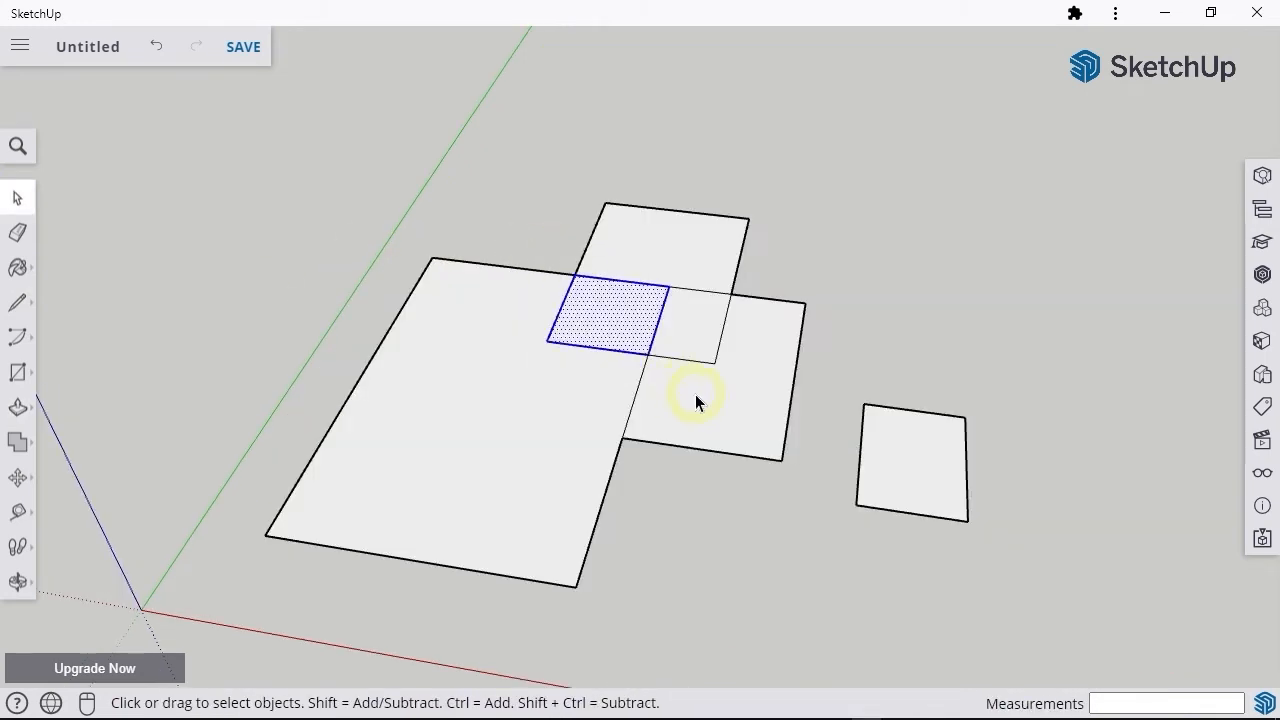
Step: Push/Pull the ground rectangle up 40 cm into a box
{"action": "left_click", "coordinate": [697, 400]}
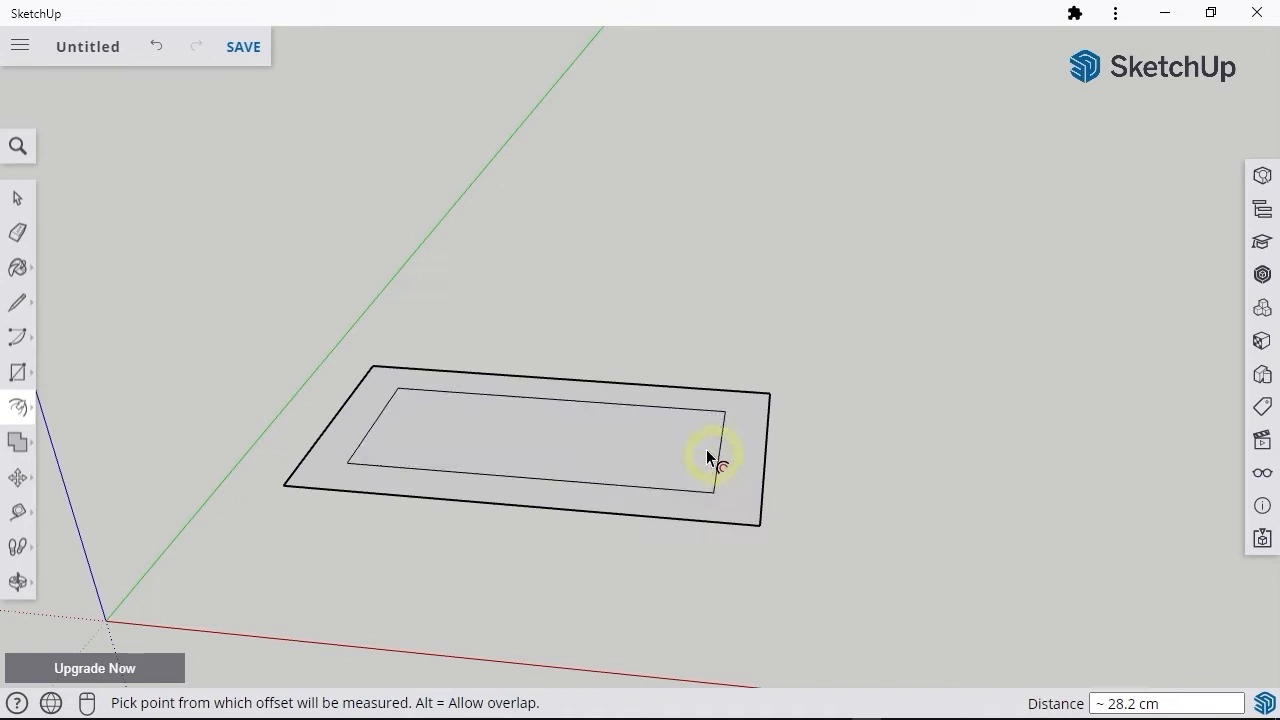
{"action": "key", "text": "p"}
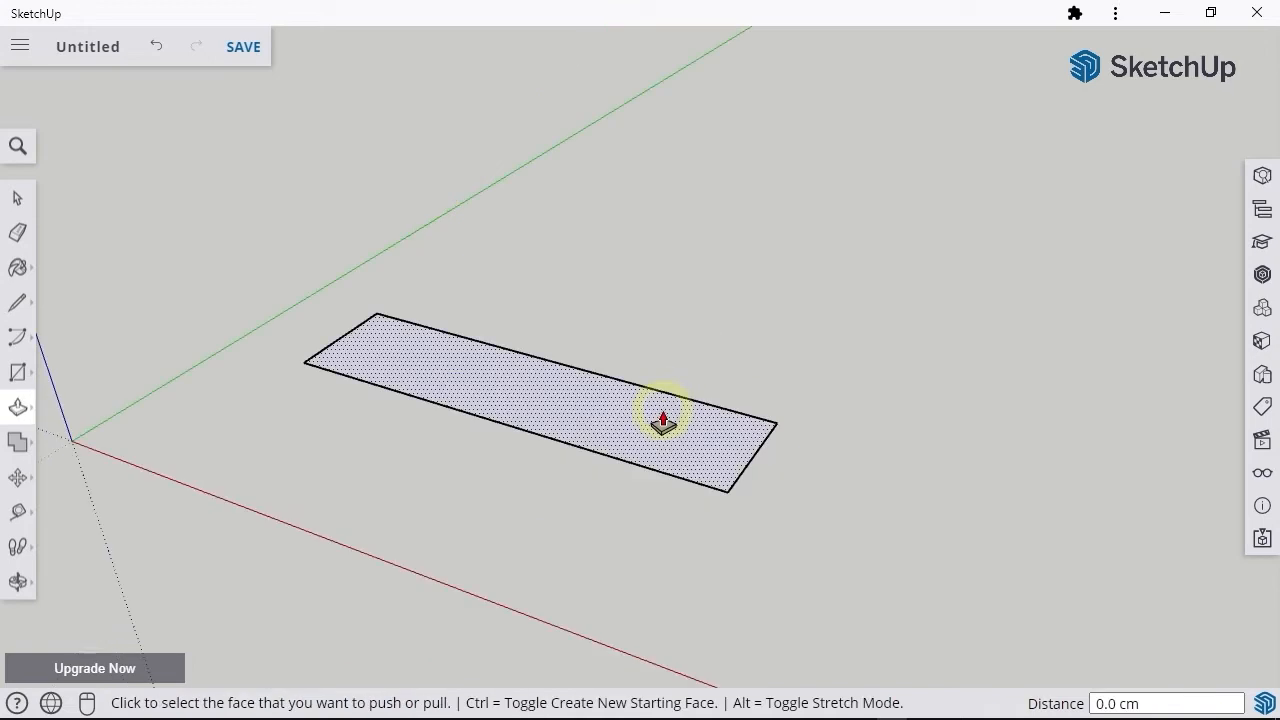
{"action": "left_click", "coordinate": [663, 422]}
{"action": "type", "text": "40"}
{"action": "key", "text": "Return"}
{"action": "scroll", "coordinate": [664, 396], "scroll_direction": "up", "scroll_amount": 2}
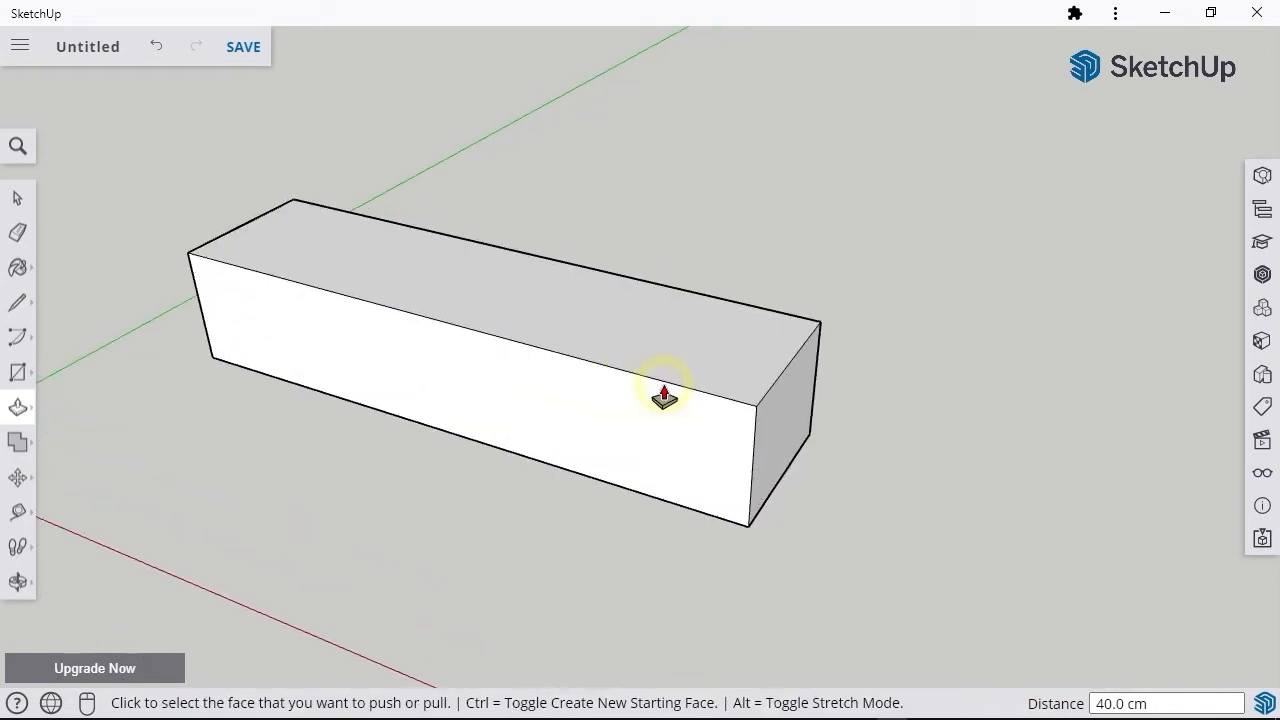
Step: Offset the outline of the box's top face inward by 5 cm
{"action": "key", "text": "f"}
{"action": "left_click", "coordinate": [772, 350]}
{"action": "type", "text": "5"}
{"action": "key", "text": "Return"}
Step: Push the inner top face down 30 cm to hollow out the box
{"action": "key", "text": "p"}
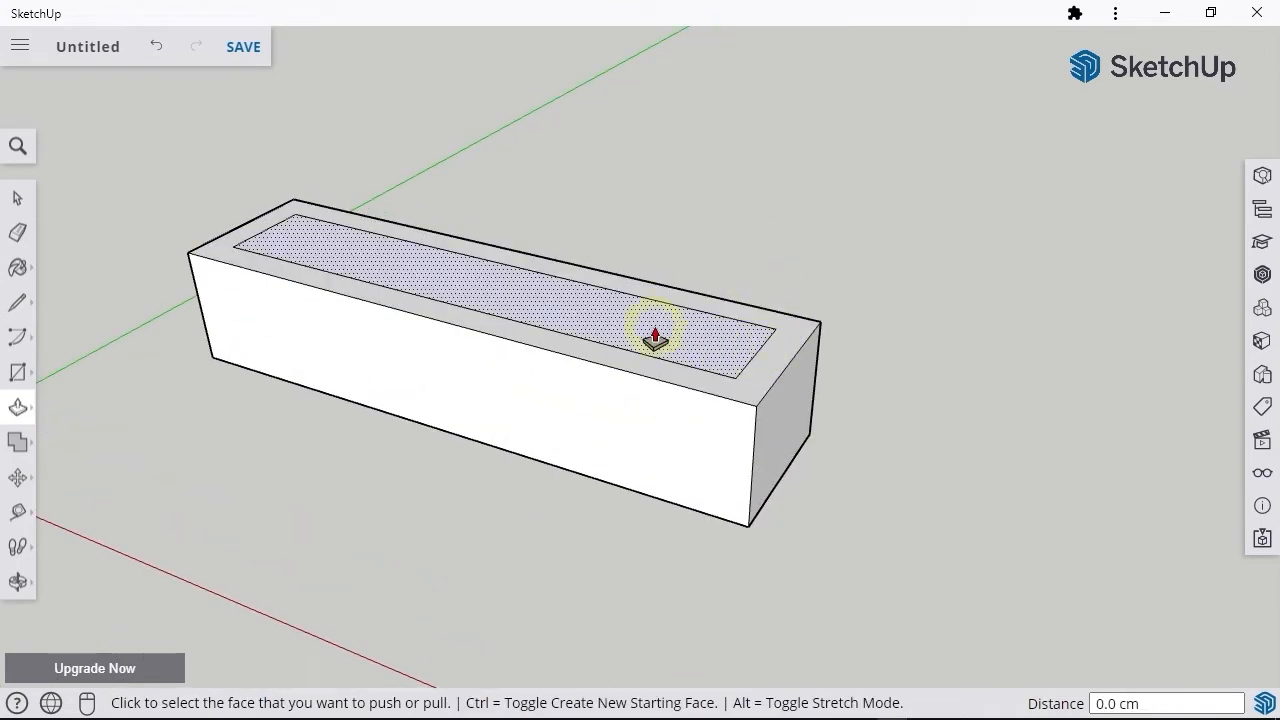
{"action": "left_click", "coordinate": [737, 340]}
{"action": "type", "text": "30"}
{"action": "key", "text": "Return"}
Step: Push/Pull the handle on the cabinet door by 3 cm
{"action": "middle_click_drag", "start_coordinate": [585, 408], "coordinate": [912, 563]}
{"action": "type", "text": "3"}
{"action": "key", "text": "Return"}
{"action": "scroll", "coordinate": [886, 457], "scroll_direction": "down", "scroll_amount": 10}
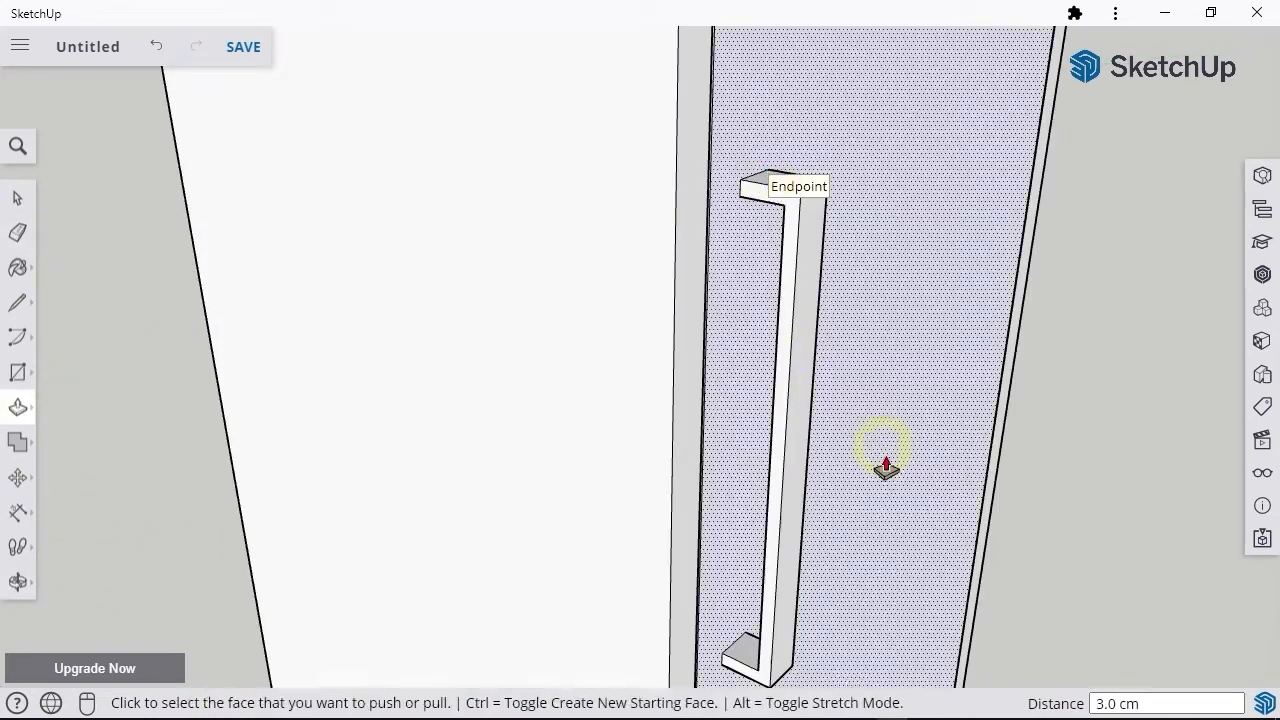
{"action": "middle_click_drag", "start_coordinate": [958, 527], "coordinate": [937, 531]}
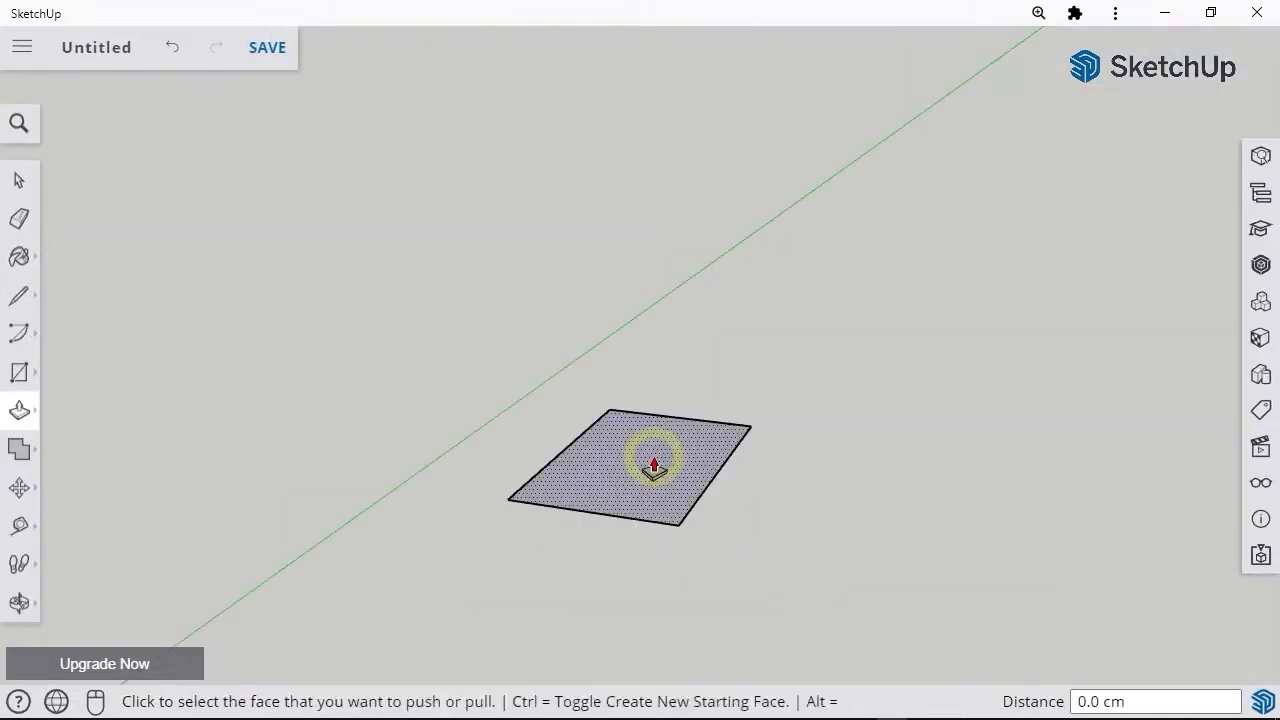
Step: Push the triangular corners above the sloped roof lines back 80 cm to shape the box into a gabled body
{"action": "left_click", "coordinate": [651, 457]}
{"action": "left_click", "coordinate": [660, 318]}
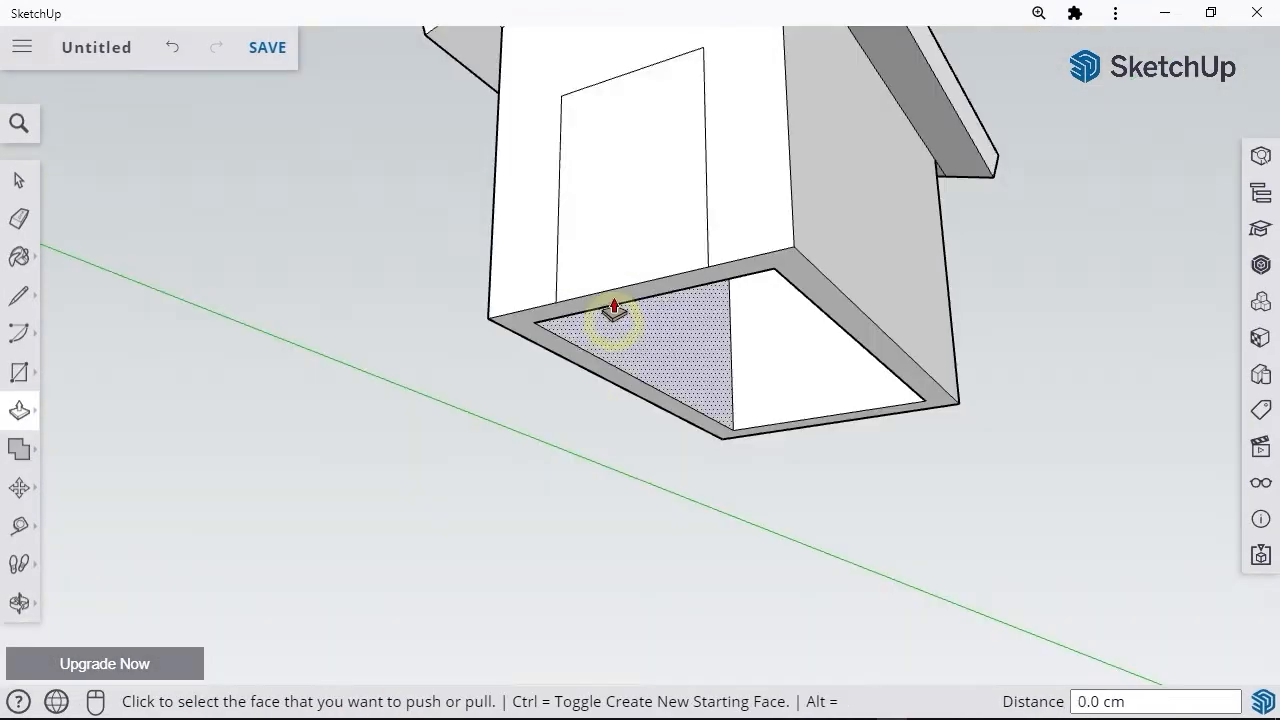
{"action": "left_click", "coordinate": [615, 304]}
{"action": "left_click", "coordinate": [651, 311]}
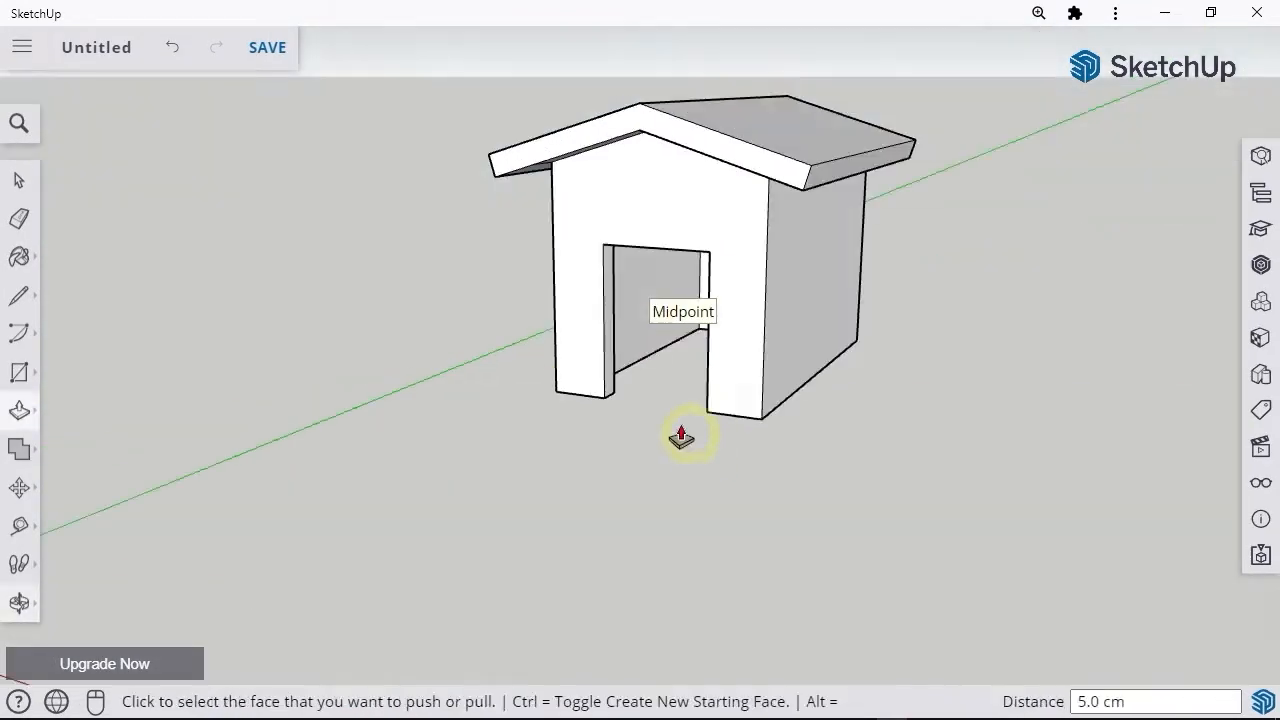
{"action": "middle_click_drag", "start_coordinate": [680, 434], "coordinate": [677, 392]}
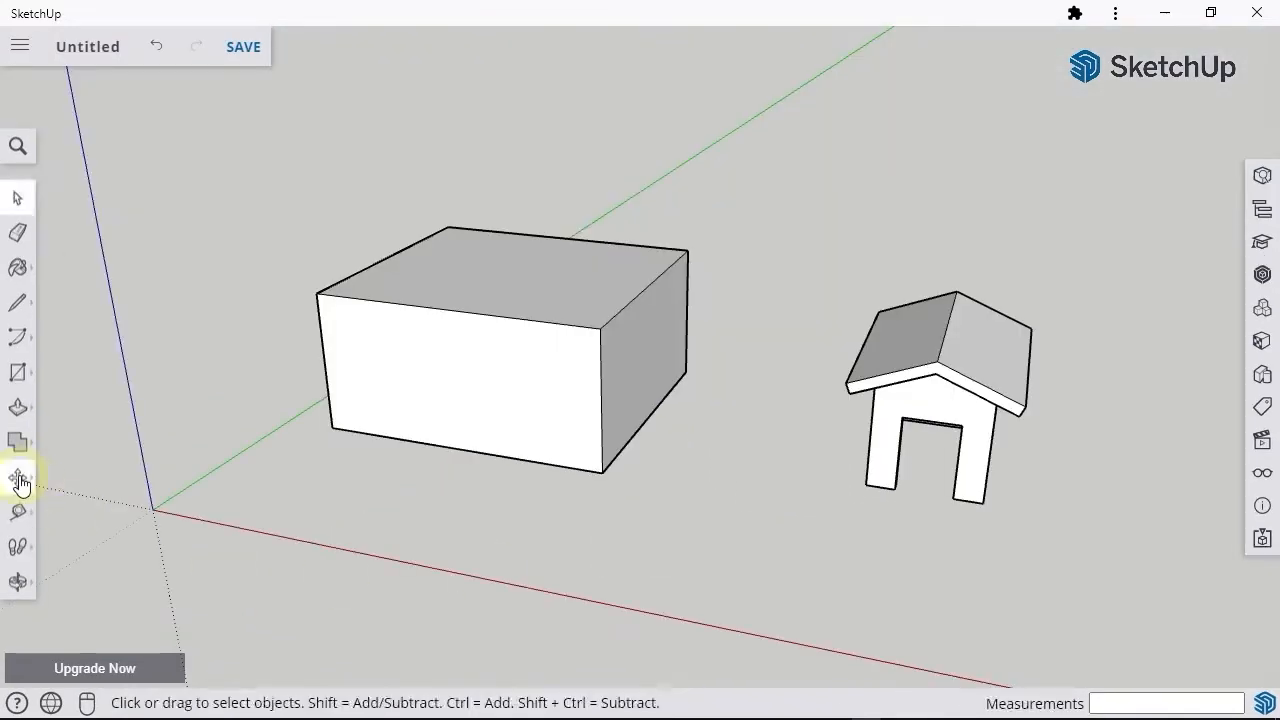
Step: Move the large box's top face with the Move tool
{"action": "left_click", "coordinate": [17, 478]}
{"action": "left_click", "coordinate": [501, 283]}
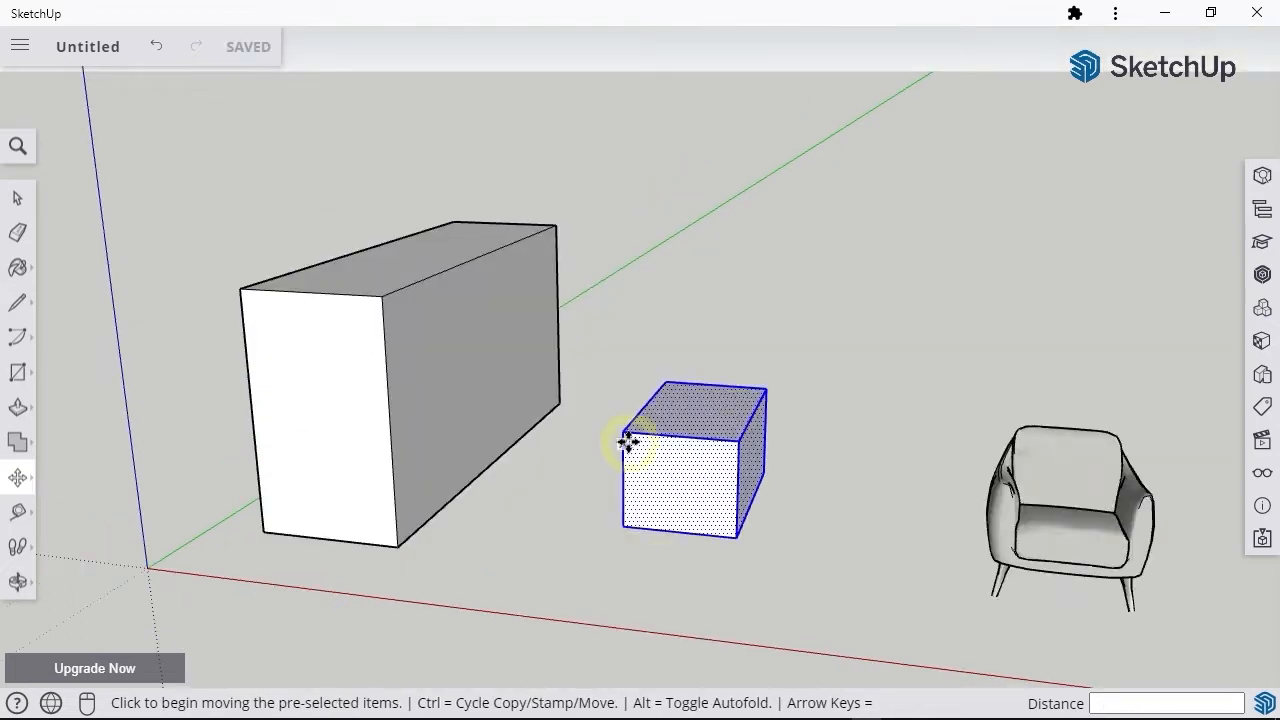
Step: Move the small box so its upper front corner meets the large box's upper corner, and erase the edge between their top faces
{"action": "left_click", "coordinate": [623, 432]}
{"action": "left_click", "coordinate": [383, 294]}
{"action": "mouse_move", "coordinate": [594, 506]}
{"action": "middle_mouse_down"}
{"action": "mouse_move", "coordinate": [561, 539]}
{"action": "mouse_move", "coordinate": [729, 517]}
{"action": "middle_mouse_up"}
{"action": "key", "text": "e"}
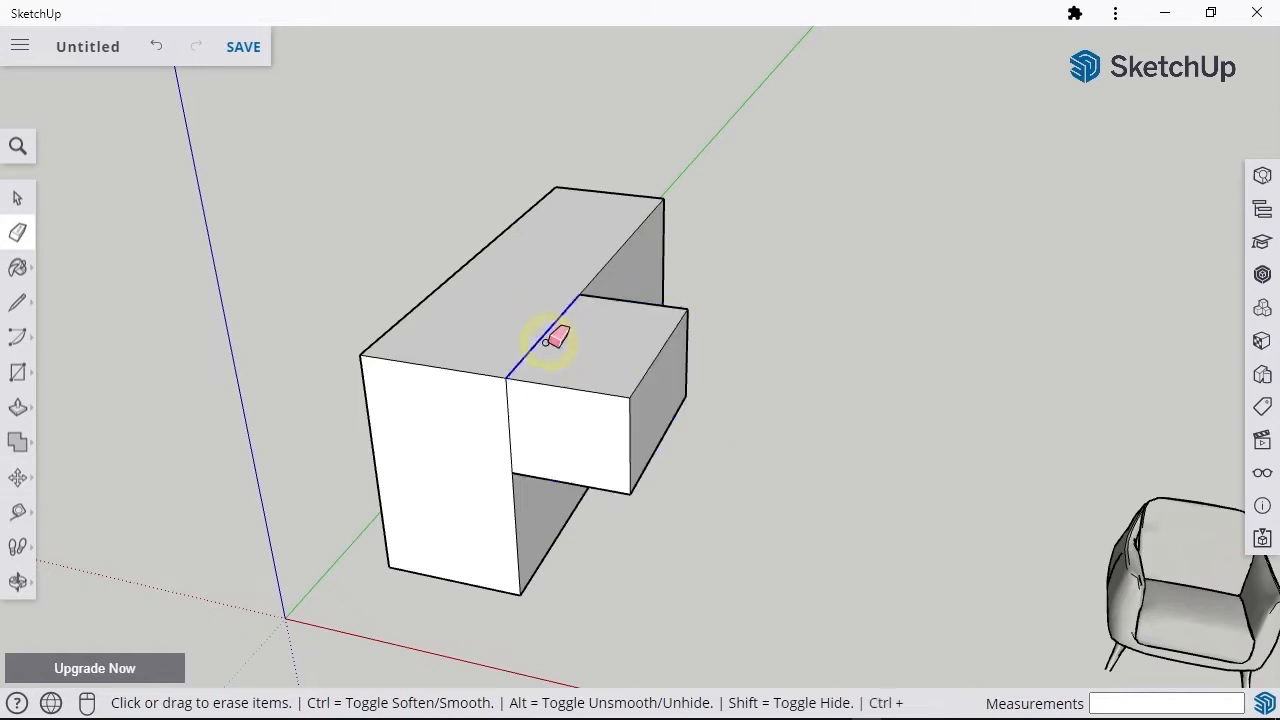
{"action": "middle_click_drag", "start_coordinate": [489, 411], "coordinate": [786, 500]}
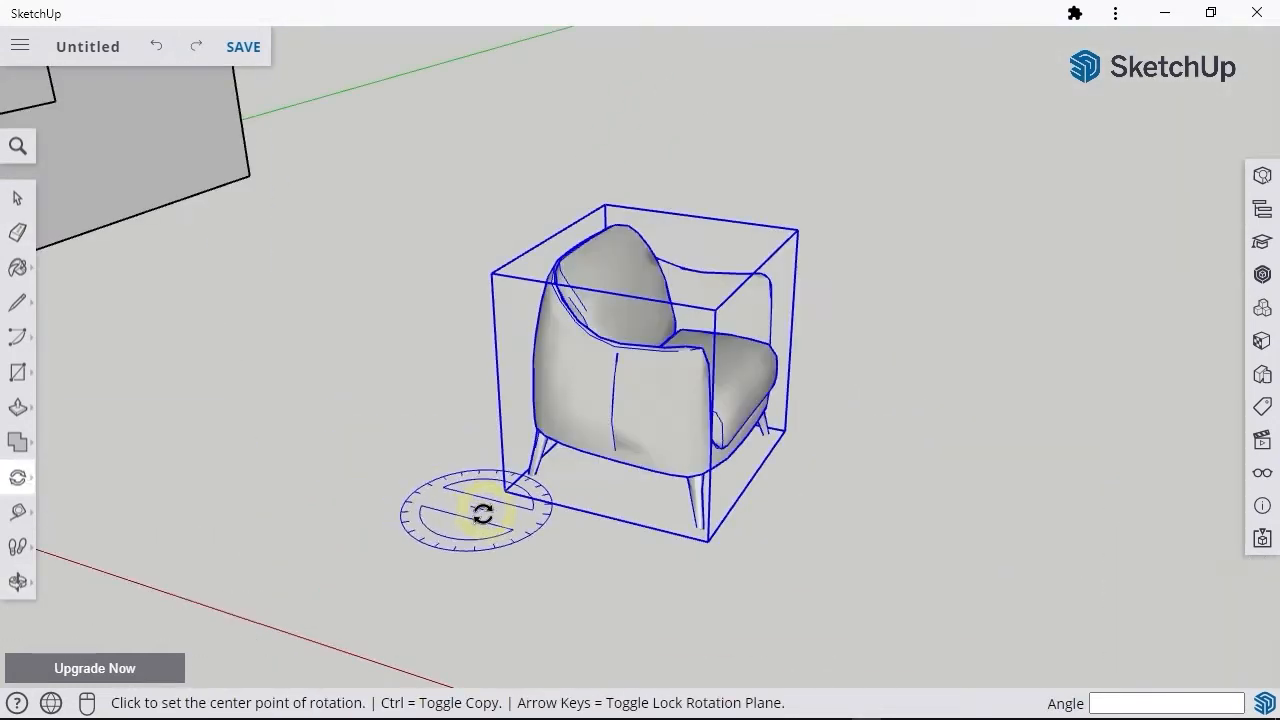
Step: Rotate the armchair by about 42 degrees around its lower back corner
{"action": "left_click", "coordinate": [503, 492]}
{"action": "left_click", "coordinate": [658, 520]}
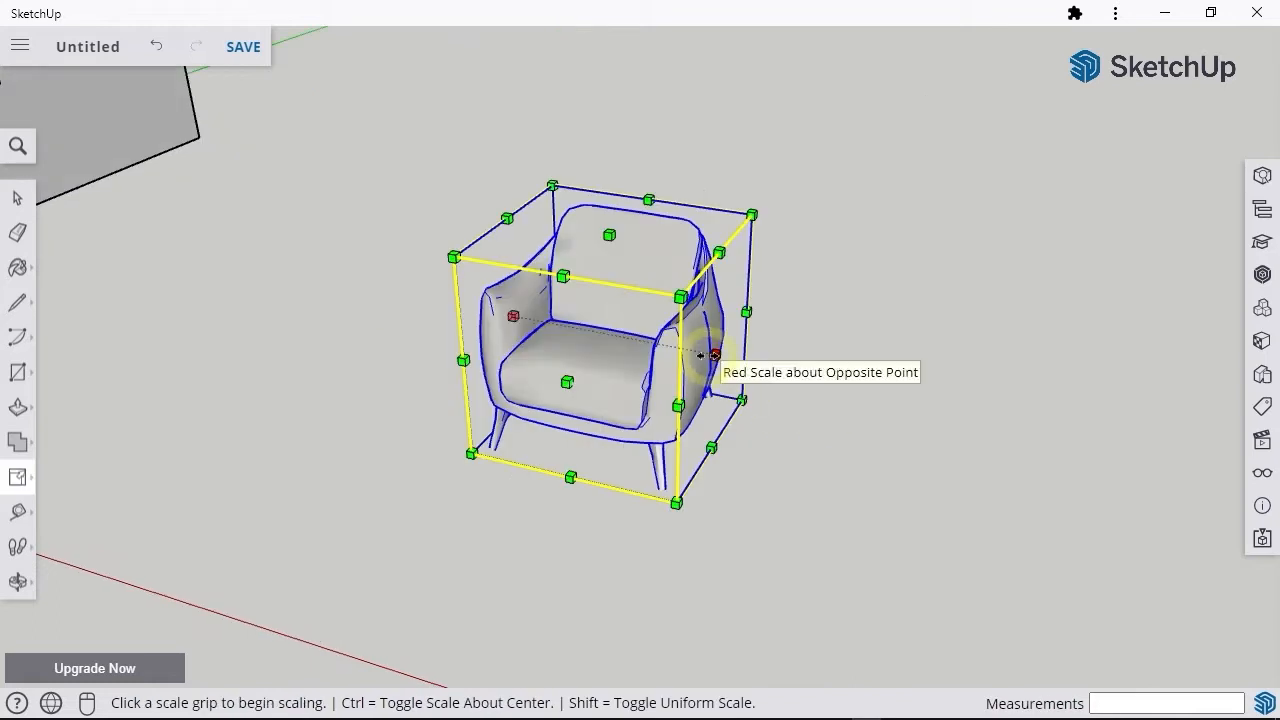
Step: Try scaling the armchair from its side, front and top face grips, undoing each change
{"action": "left_click_drag", "start_coordinate": [708, 355], "coordinate": [826, 380]}
{"action": "key", "text": "ctrl+z"}
{"action": "left_click_drag", "start_coordinate": [567, 383], "coordinate": [499, 456]}
{"action": "key", "text": "ctrl+z"}
{"action": "left_click_drag", "start_coordinate": [608, 235], "coordinate": [623, 163]}
{"action": "key", "text": "ctrl+z"}
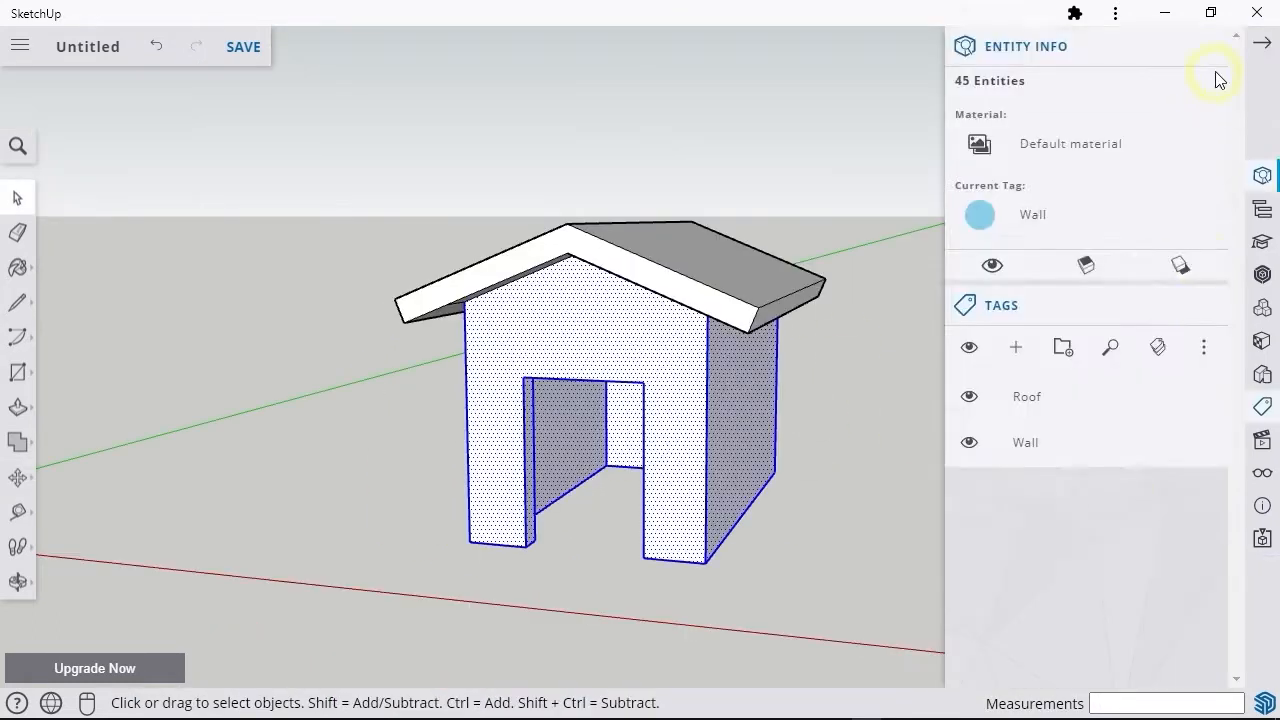
Step: Toggle the visibility of the Wall and Roof tags off and back on
{"action": "left_click", "coordinate": [1020, 52]}
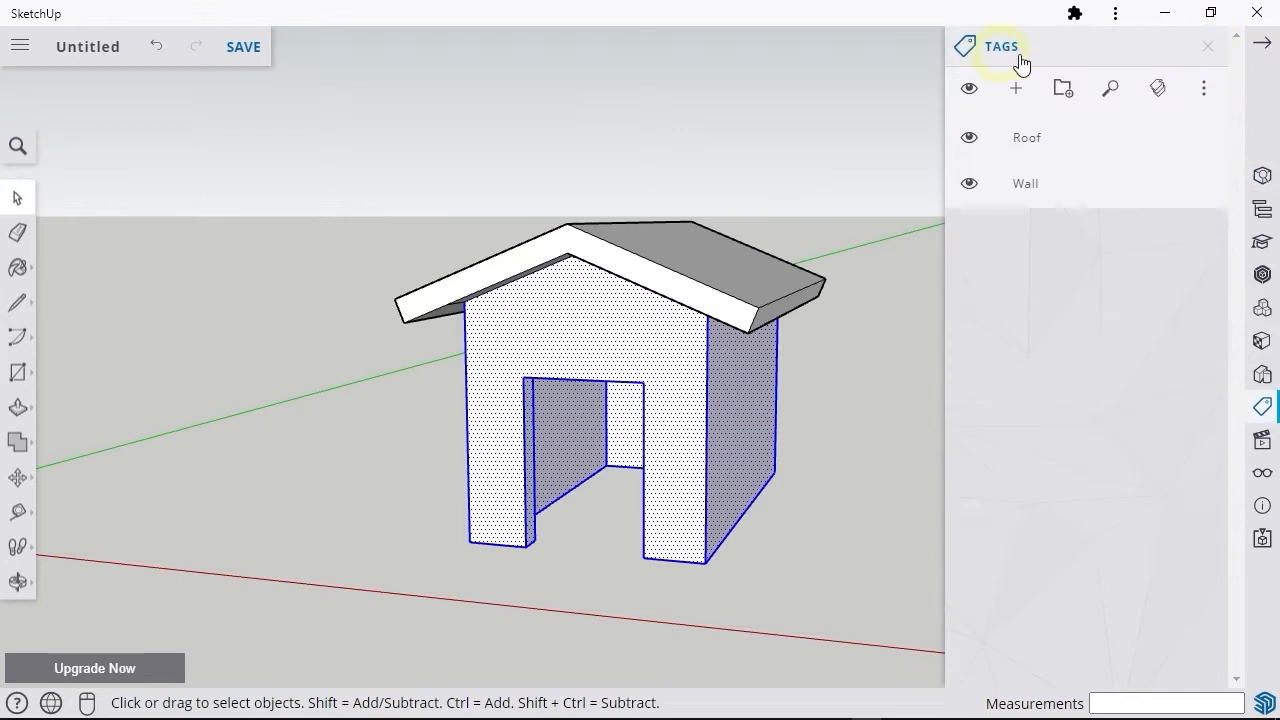
{"action": "left_click", "coordinate": [969, 185]}
{"action": "left_click", "coordinate": [969, 185]}
{"action": "left_click", "coordinate": [969, 137]}
{"action": "left_click", "coordinate": [969, 137]}
{"action": "left_click", "coordinate": [972, 188]}
{"action": "left_click", "coordinate": [969, 185]}
{"action": "middle_click_drag", "start_coordinate": [420, 450], "coordinate": [691, 434]}
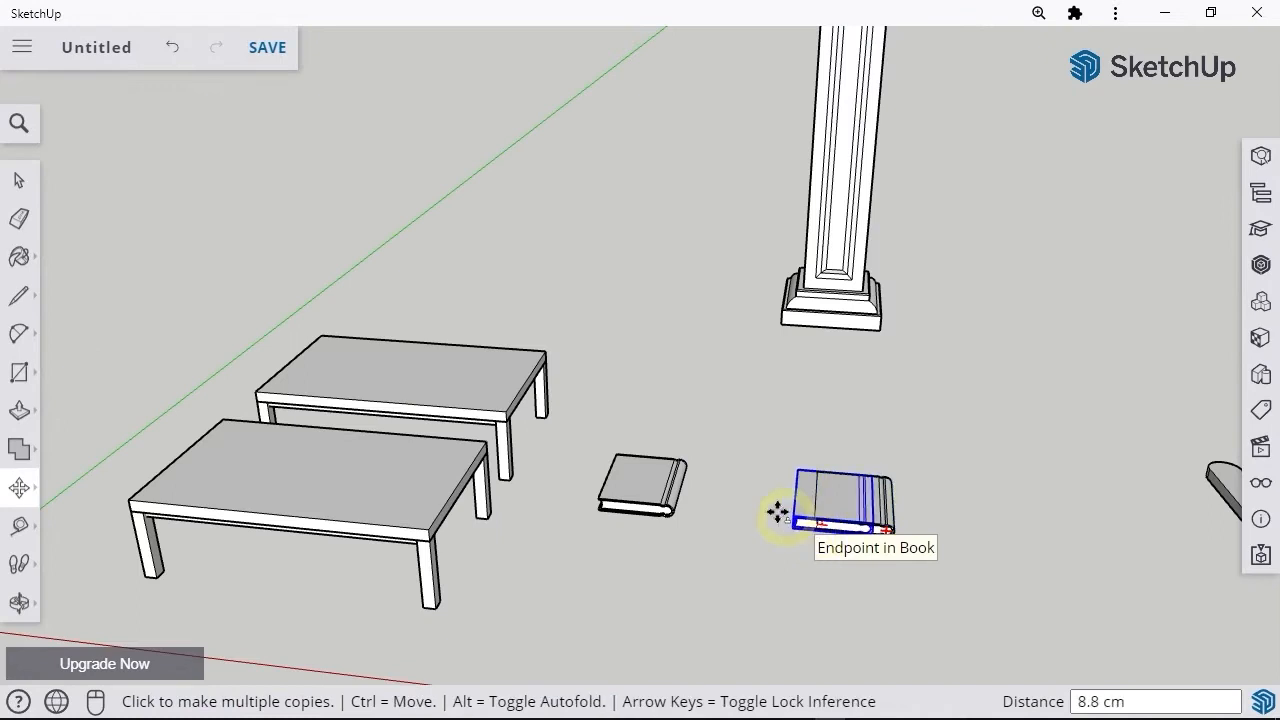
Step: Stamp copies of the book with the Move tool: two on the ground, one on the rear table and two on the front table
{"action": "left_click", "coordinate": [706, 417]}
{"action": "left_click", "coordinate": [602, 362]}
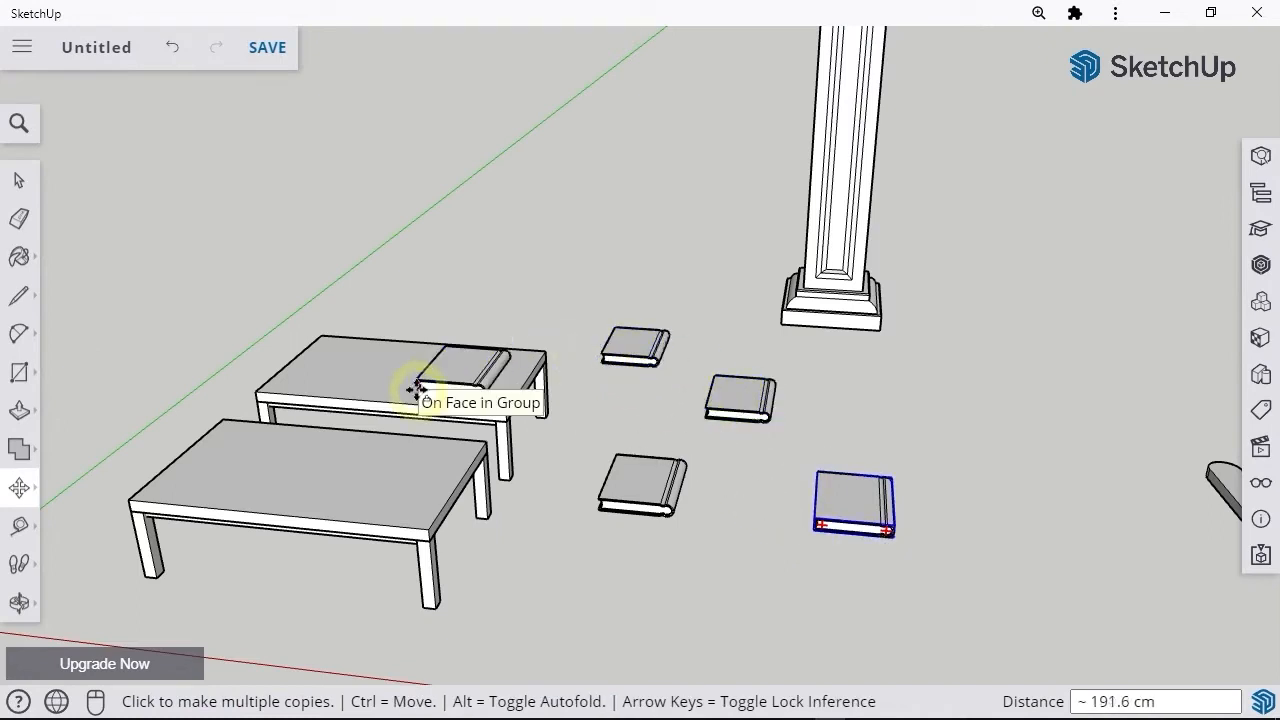
{"action": "left_click", "coordinate": [418, 389]}
{"action": "left_click", "coordinate": [344, 500]}
{"action": "left_click", "coordinate": [218, 488]}
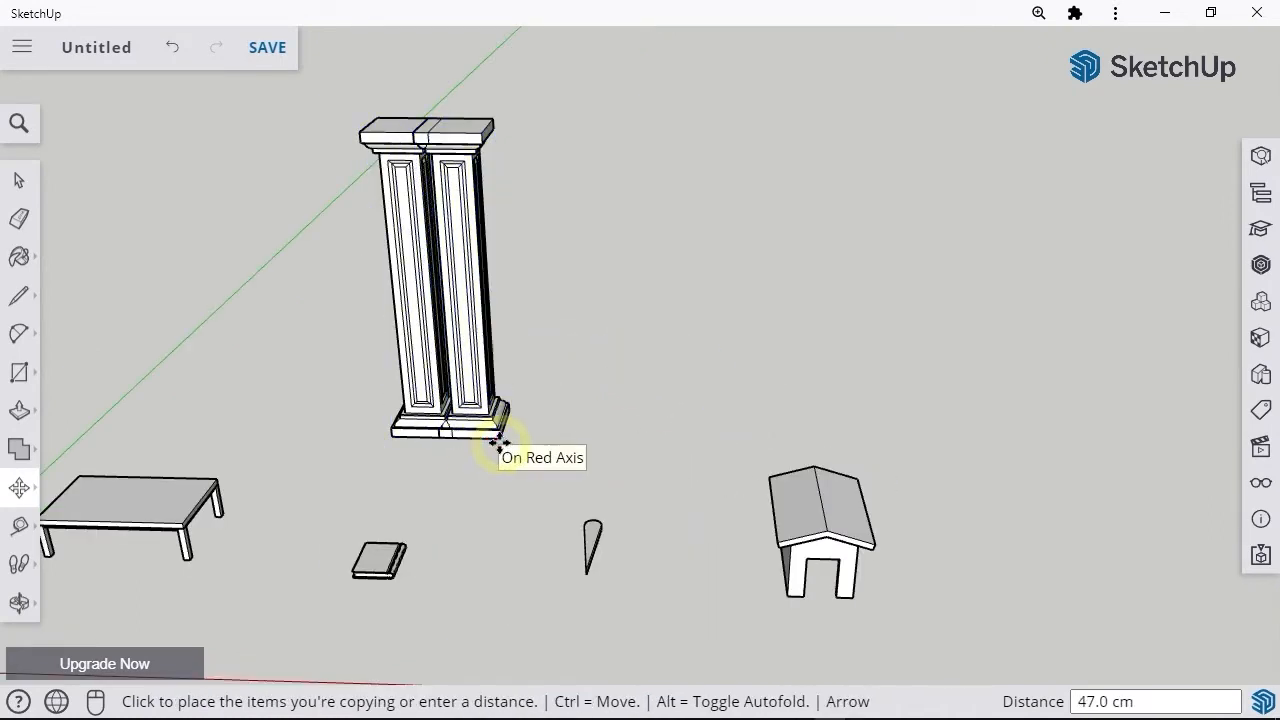
Step: Copy the column 100 cm along the red axis and multiply it into a row of ten copies with *10
{"action": "left_click", "coordinate": [495, 440]}
{"action": "type", "text": "100"}
{"action": "key", "text": "Return"}
{"action": "type", "text": "*10"}
Step: Copy the pet house along the red axis and multiply the copy with *10
{"action": "key", "text": "Return"}
{"action": "middle_click_drag", "start_coordinate": [510, 470], "coordinate": [672, 522]}
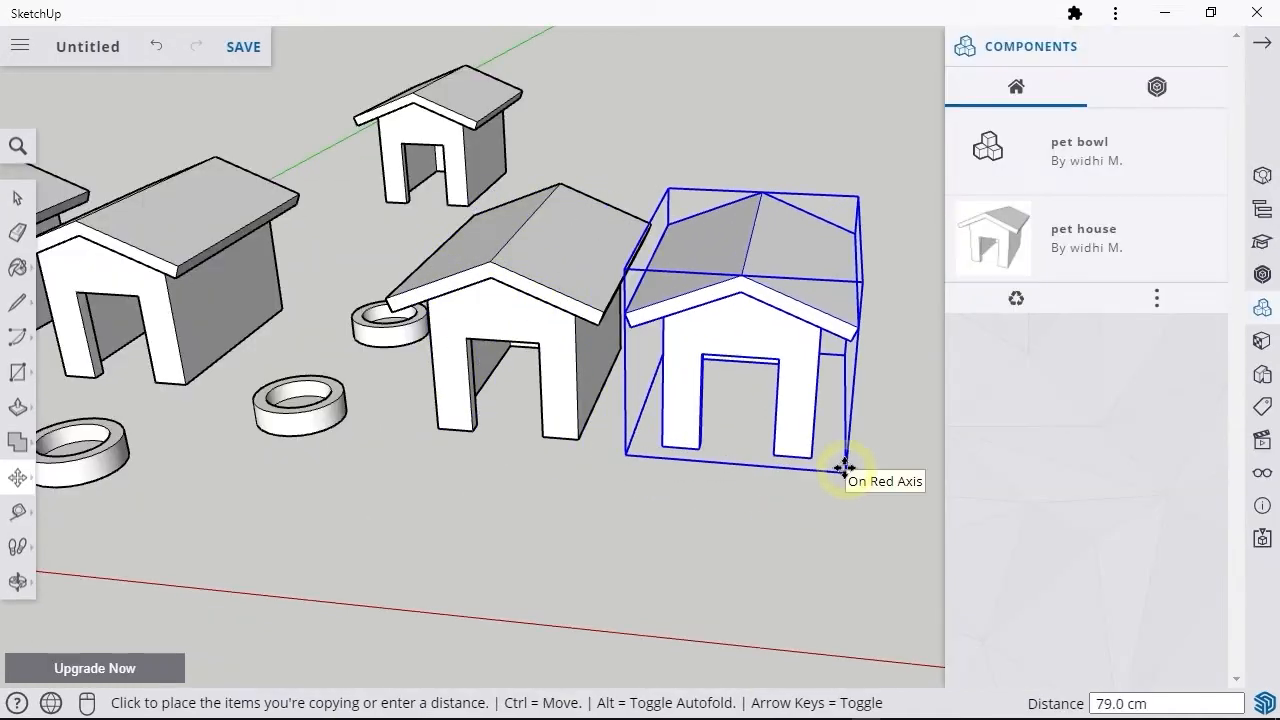
{"action": "left_click", "coordinate": [843, 466]}
{"action": "type", "text": "*10"}
{"action": "key", "text": "Return"}
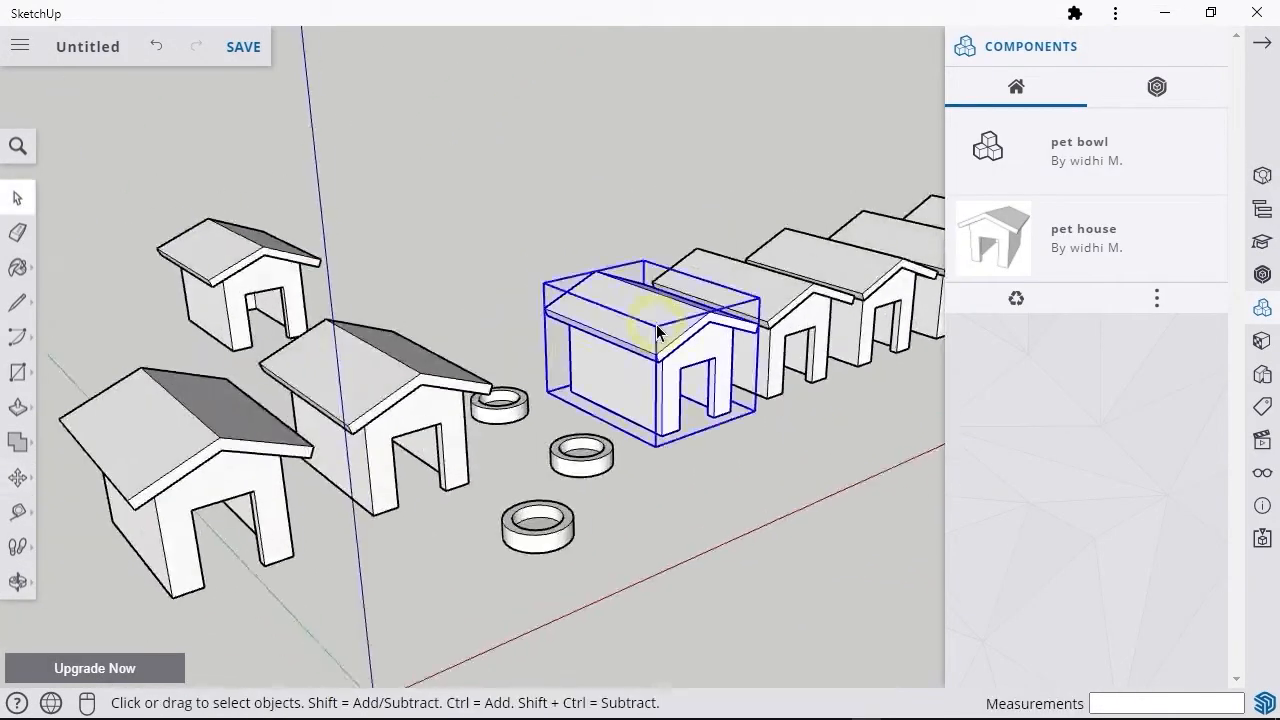
Step: Open a pet house component for editing, Push/Pull its roof face, and close the component
{"action": "double_click", "coordinate": [657, 329]}
{"action": "key", "text": "p"}
{"action": "left_click", "coordinate": [606, 306]}
{"action": "key", "text": "Escape"}
{"action": "key", "text": "space"}
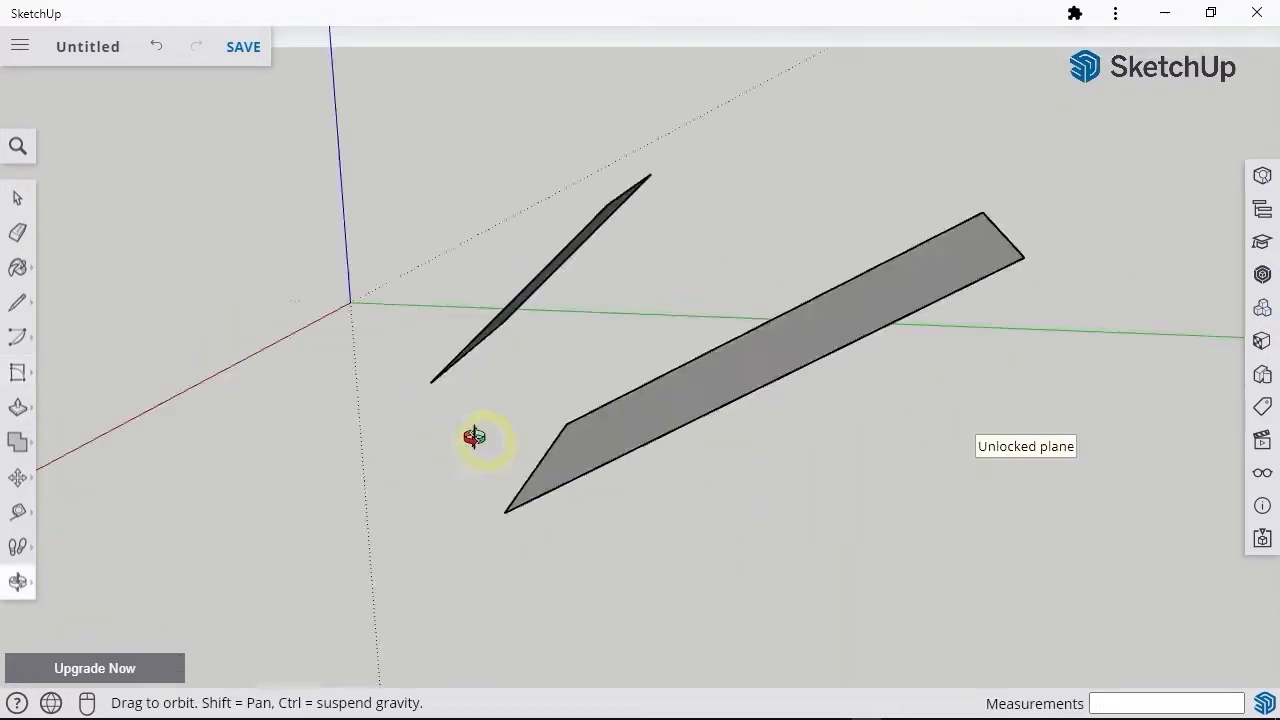
Step: Draw a circle with a radius of about 131.5 cm on the ground
{"action": "left_click_drag", "start_coordinate": [477, 437], "coordinate": [980, 417]}
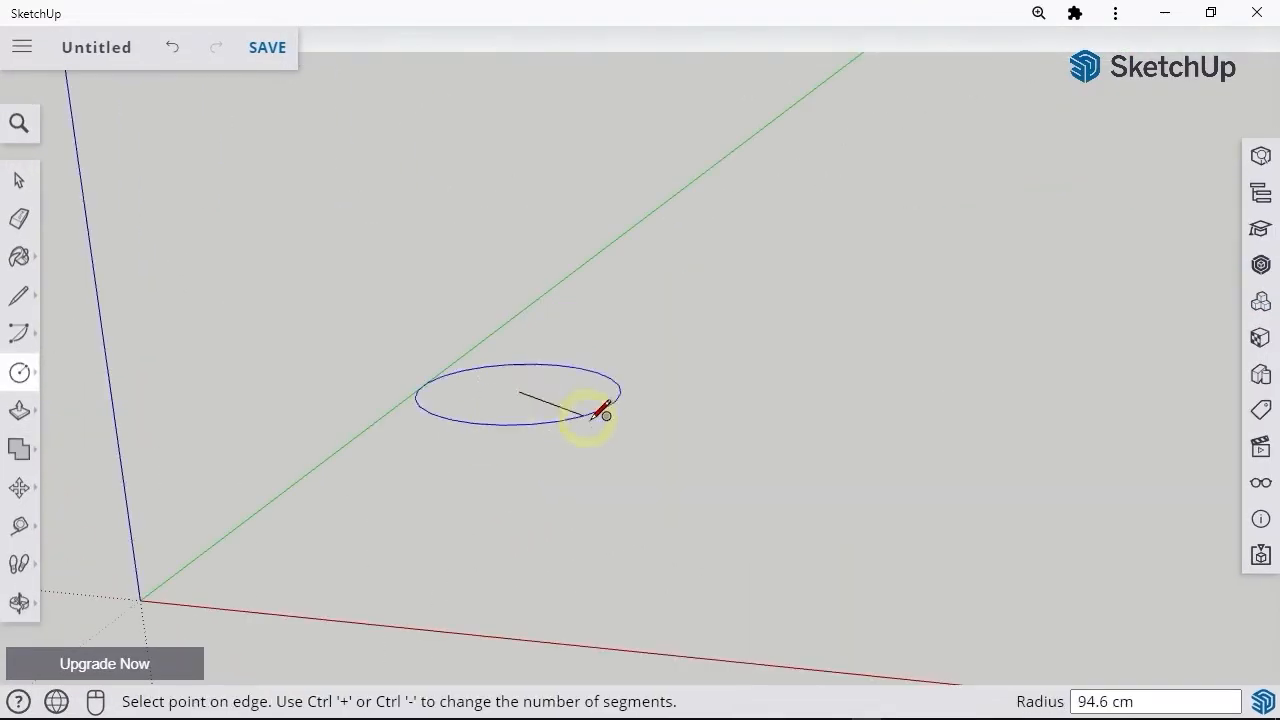
{"action": "left_click", "coordinate": [630, 415]}
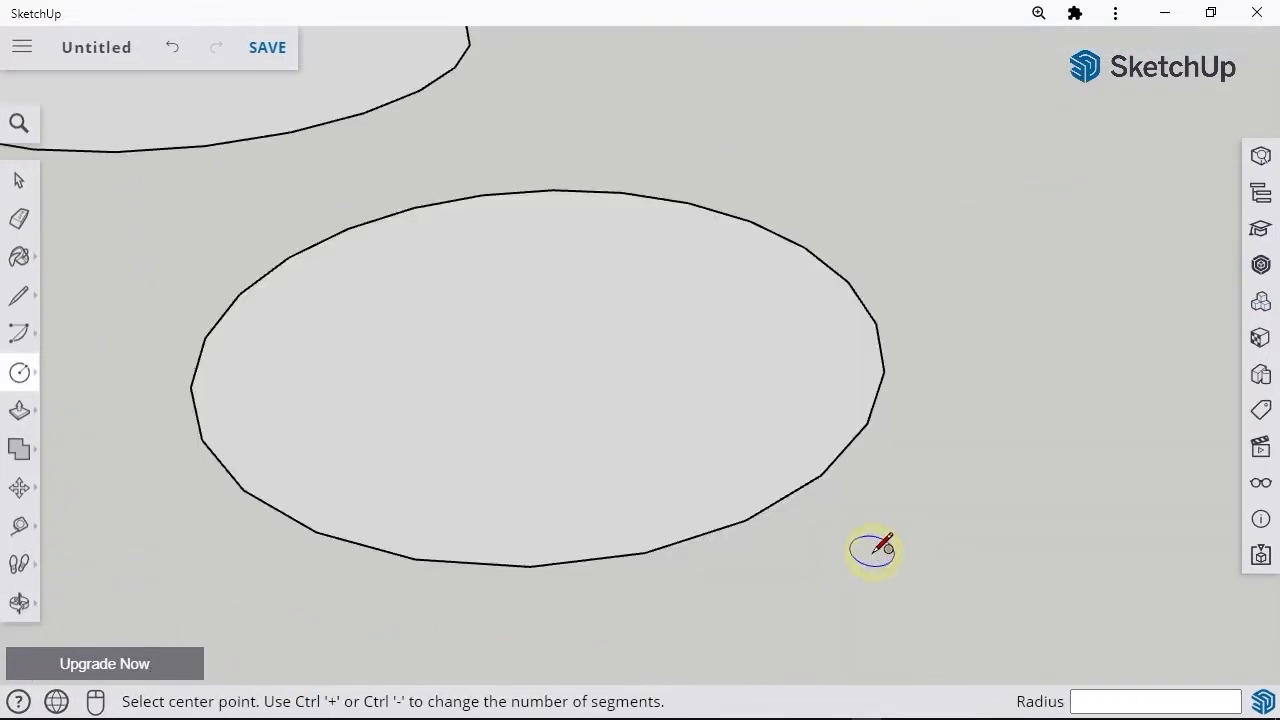
Step: Lower the Circle tool's number of segments by three steps, and raise it by six steps
{"action": "key", "text": "ctrl+minus"}
{"action": "key", "text": "ctrl+minus"}
{"action": "key", "text": "ctrl+minus"}
{"action": "key", "text": "ctrl+minus"}
{"action": "key", "text": "ctrl+minus"}
{"action": "key", "text": "ctrl+minus"}
{"action": "key", "text": "ctrl+minus"}
{"action": "key", "text": "ctrl+minus"}
{"action": "key", "text": "ctrl+minus"}
{"action": "key", "text": "ctrl+minus"}
{"action": "key", "text": "ctrl+minus"}
{"action": "key", "text": "ctrl+minus"}
{"action": "key", "text": "ctrl+minus"}
{"action": "key", "text": "ctrl+minus"}
{"action": "key", "text": "ctrl+plus"}
{"action": "key", "text": "ctrl+plus"}
{"action": "key", "text": "ctrl+plus"}
{"action": "key", "text": "ctrl+plus"}
{"action": "key", "text": "ctrl+plus"}
{"action": "key", "text": "ctrl+plus"}
{"action": "key", "text": "ctrl+plus"}
{"action": "key", "text": "ctrl+plus"}
{"action": "key", "text": "ctrl+plus"}
{"action": "key", "text": "ctrl+plus"}
{"action": "key", "text": "ctrl+plus"}
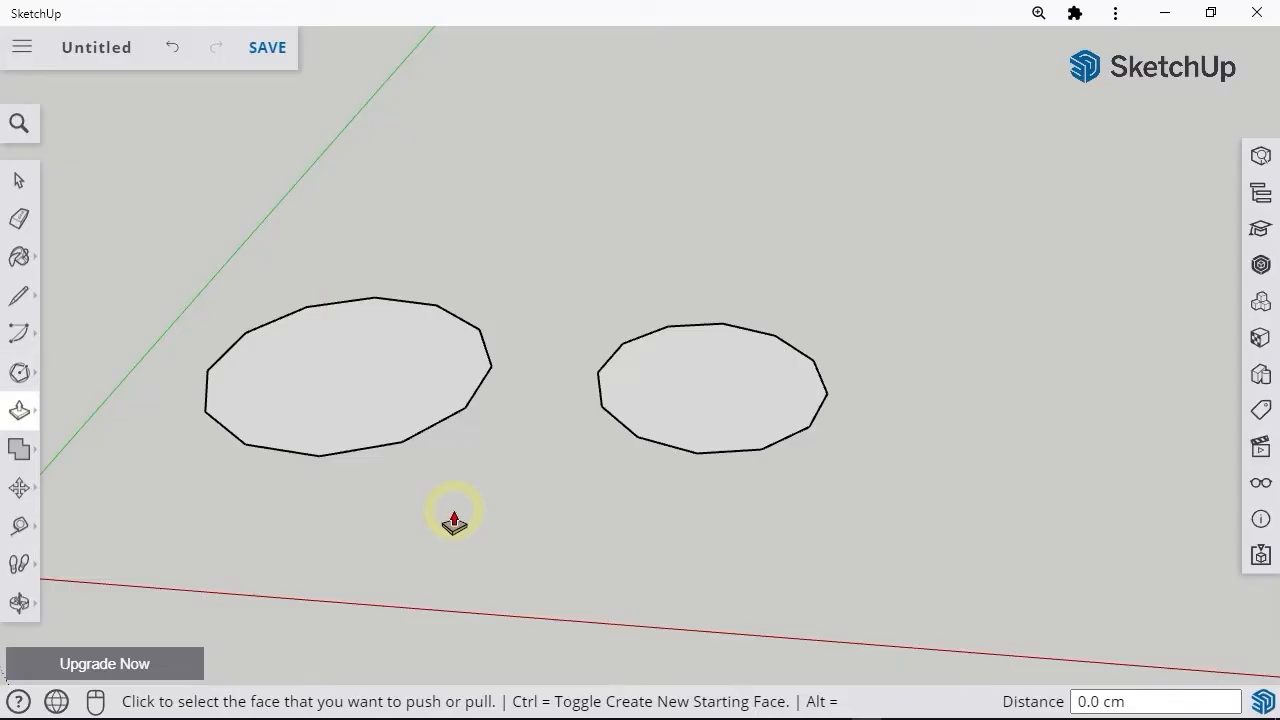
Step: Push/Pull the circle up into a cylinder and the neighbouring polygon up about 200.3 cm into a prism
{"action": "left_click", "coordinate": [357, 380]}
{"action": "left_click", "coordinate": [297, 129]}
{"action": "left_click", "coordinate": [690, 488]}
{"action": "left_click", "coordinate": [674, 263]}
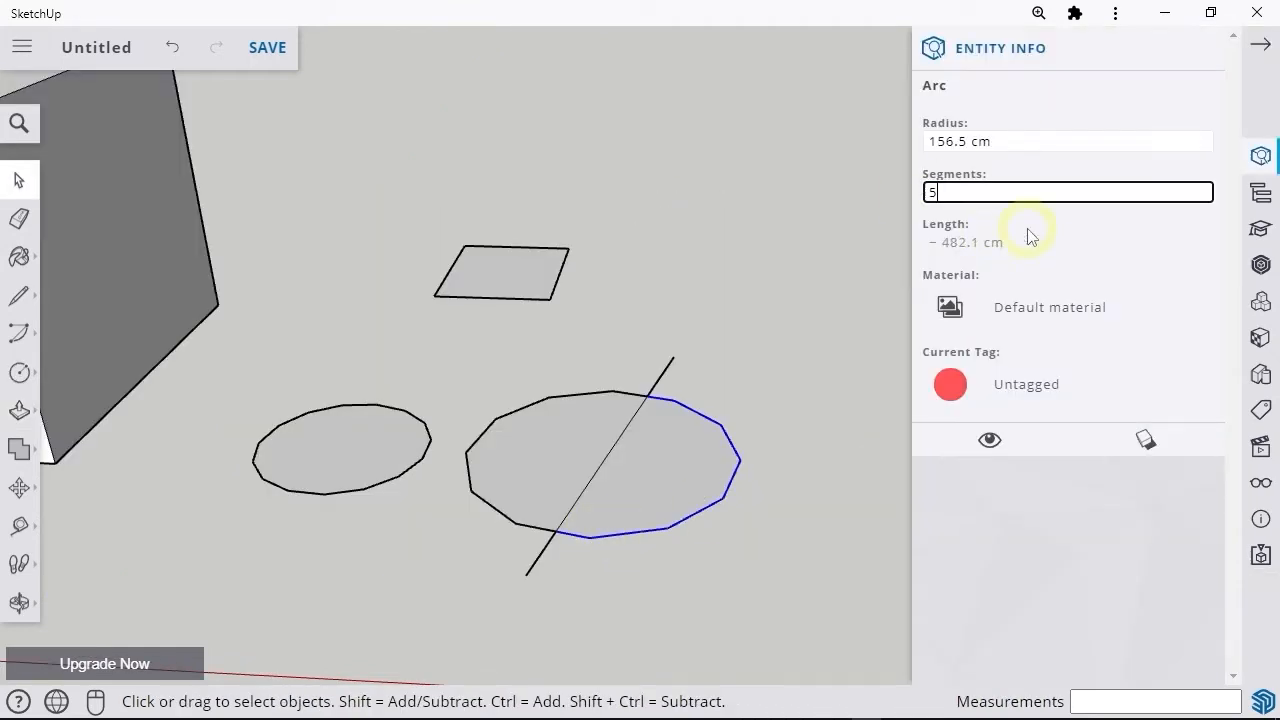
Step: Select three neighbouring vertical edges on the polygon prism's side and open their entity information
{"action": "left_click", "coordinate": [514, 537]}
{"action": "left_click", "coordinate": [514, 523]}
{"action": "key", "text": "Escape"}
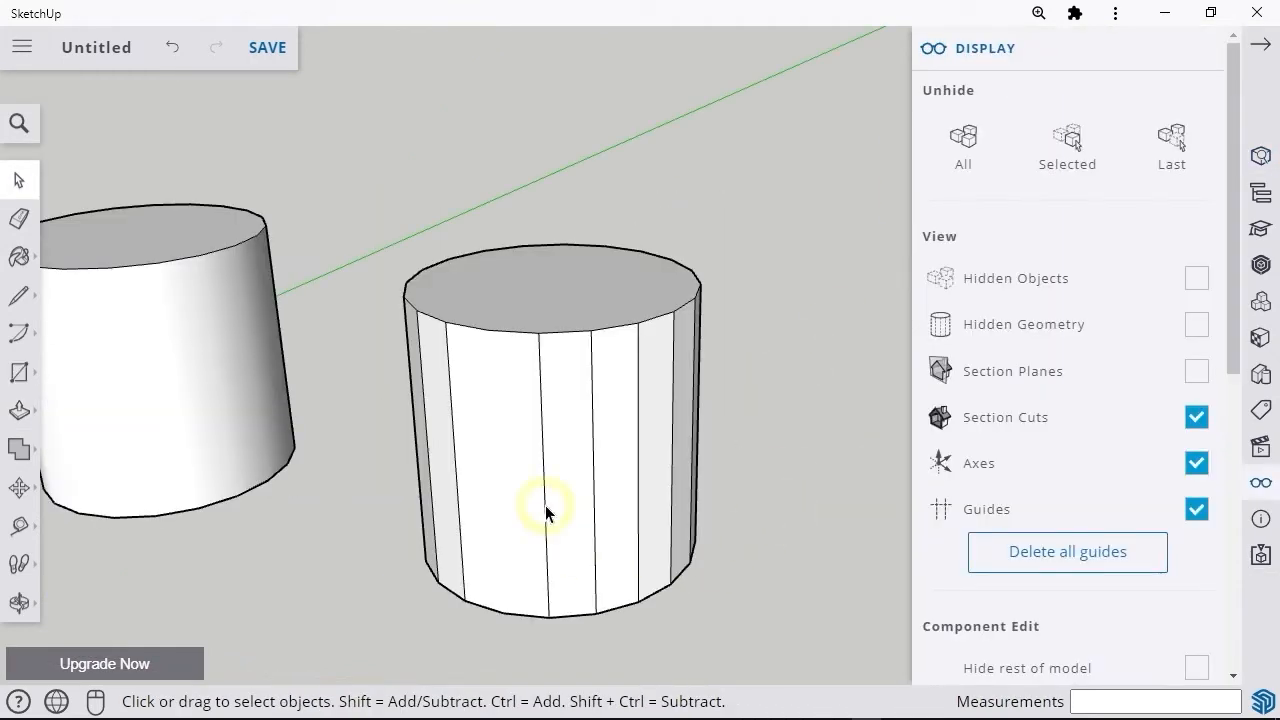
{"action": "left_click", "coordinate": [638, 500], "text": "shift"}
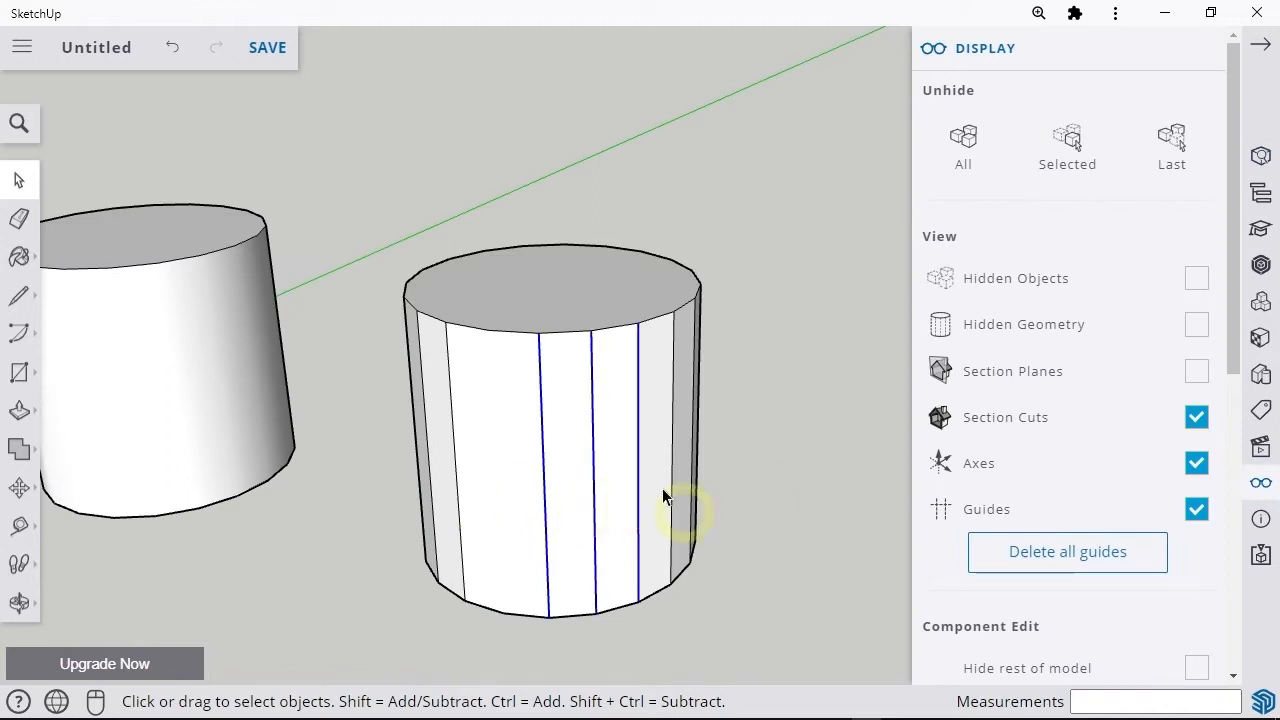
{"action": "left_click", "coordinate": [1260, 162]}
{"action": "left_click", "coordinate": [990, 184]}
{"action": "left_click", "coordinate": [774, 453]}
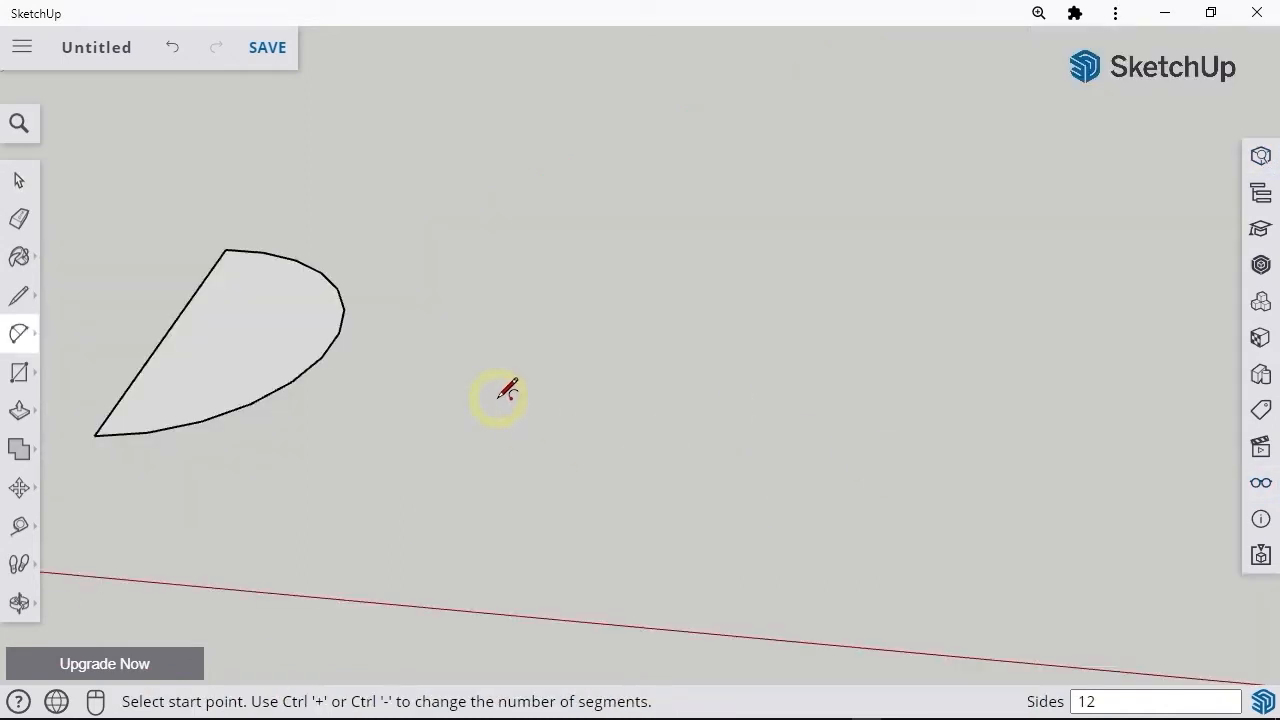
Step: Draw an open two-point arc with a bulge of about 433.7 cm beside the closed arc shape
{"action": "left_click", "coordinate": [786, 386]}
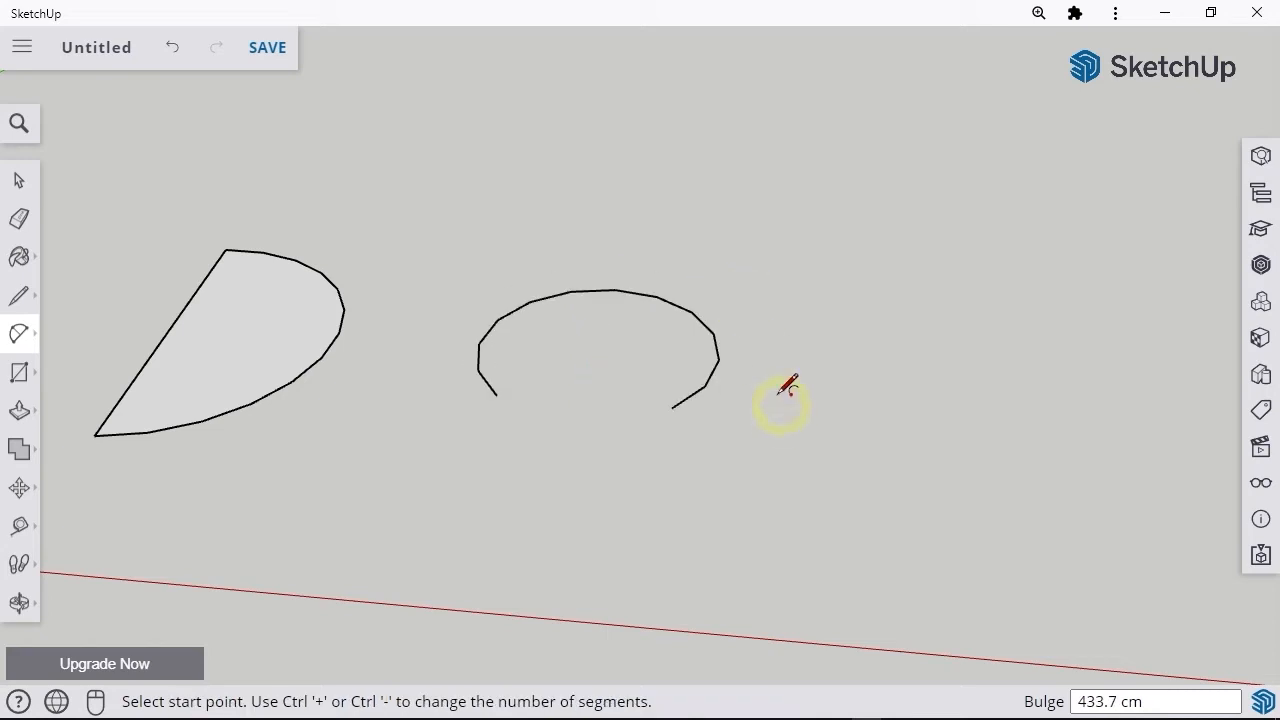
{"action": "type", "text": "300"}
{"action": "key", "text": "Return"}
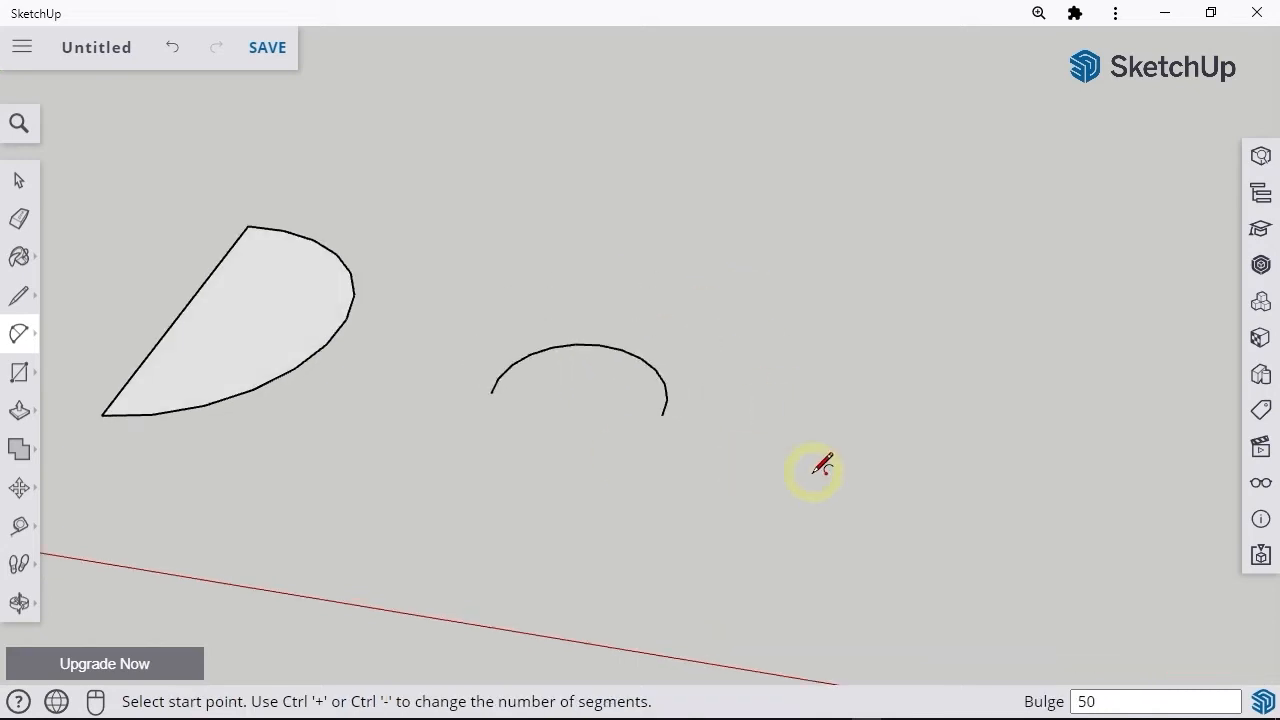
{"action": "mouse_move", "coordinate": [822, 465]}
{"action": "middle_mouse_down"}
{"action": "mouse_move", "coordinate": [814, 449]}
{"action": "mouse_move", "coordinate": [803, 472]}
{"action": "middle_mouse_up"}
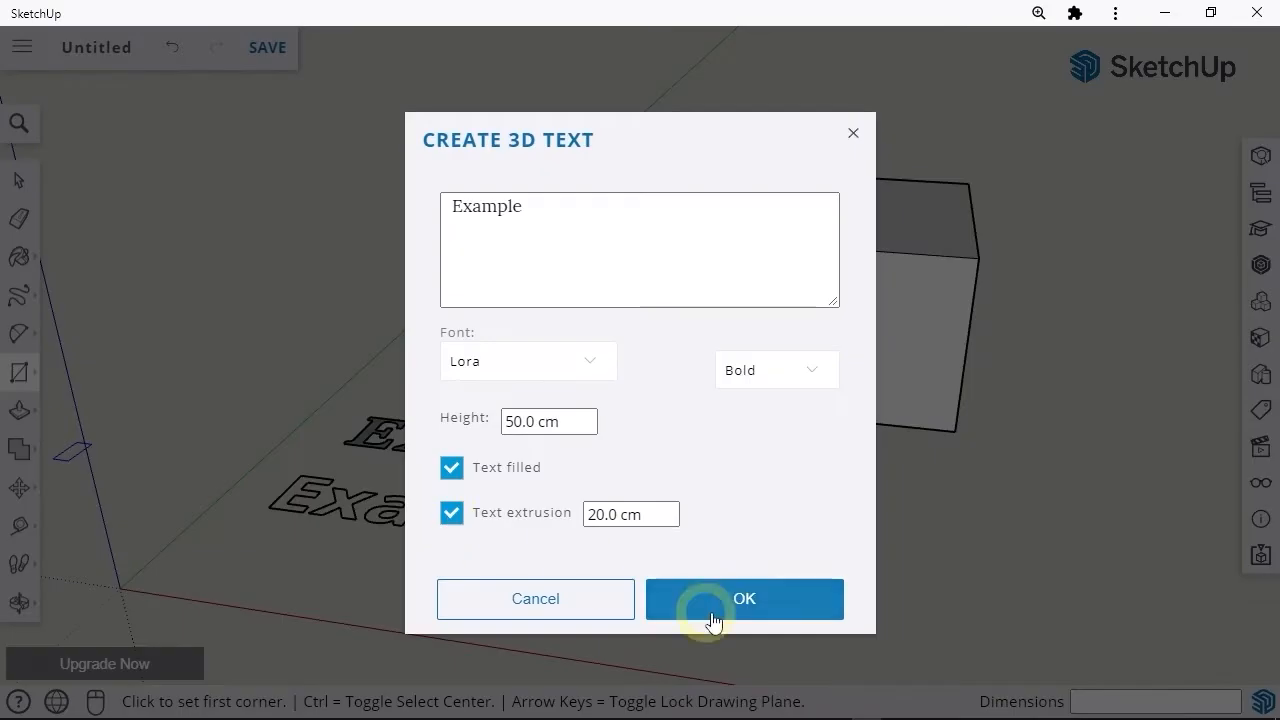
Step: Place the 3D text "Example" on the front face of the box
{"action": "left_click", "coordinate": [712, 603]}
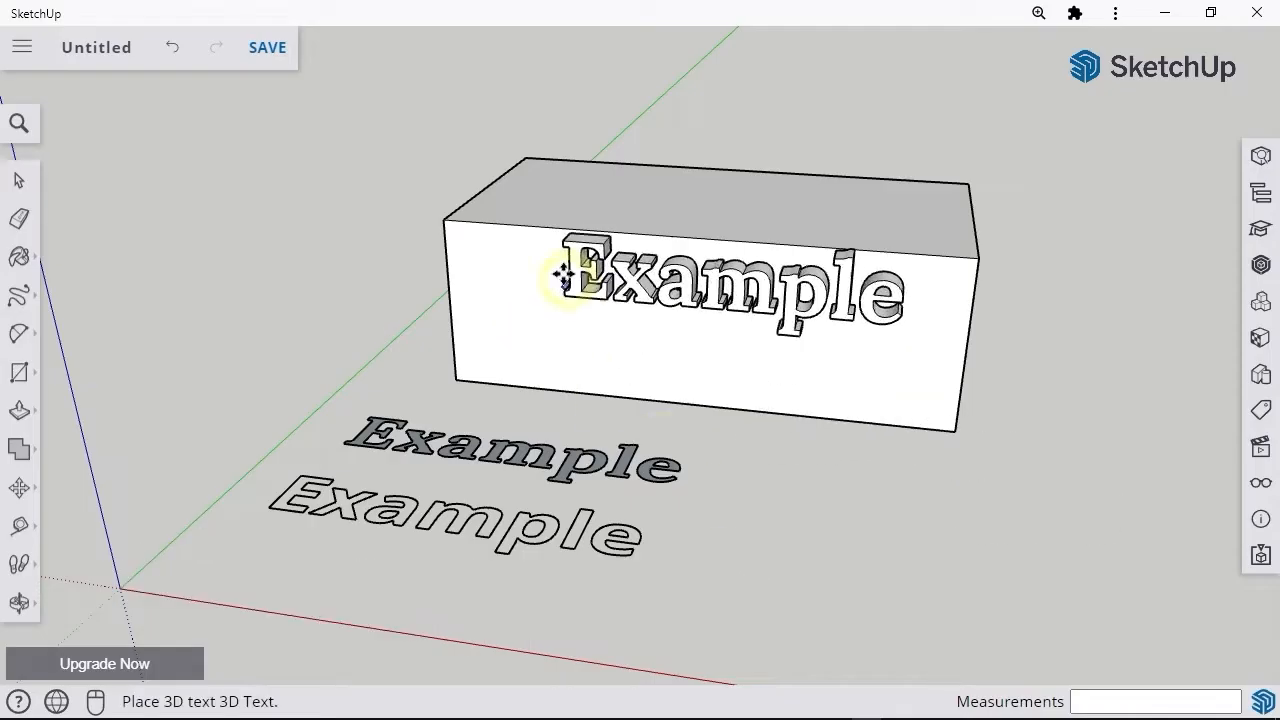
{"action": "left_click", "coordinate": [522, 334]}
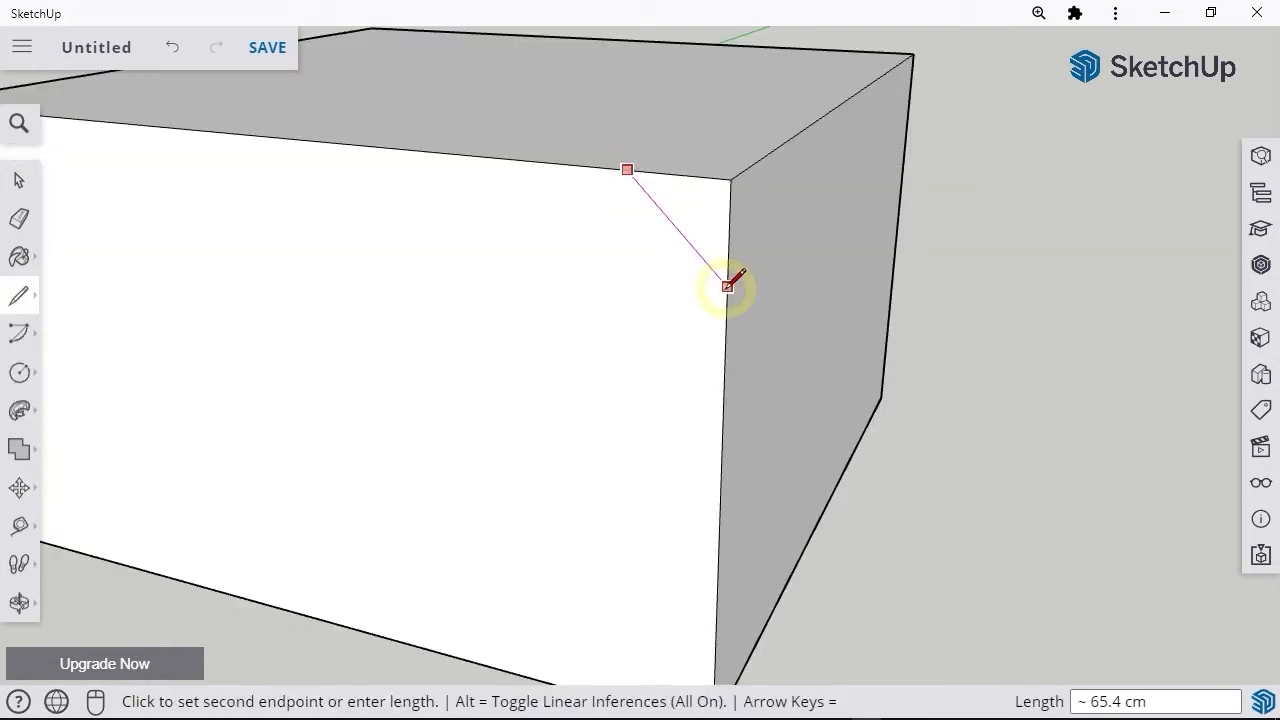
Step: Draw a diagonal line about 65.4 cm long across the box's front corner and bevel the top edges with Follow Me
{"action": "left_click", "coordinate": [727, 286]}
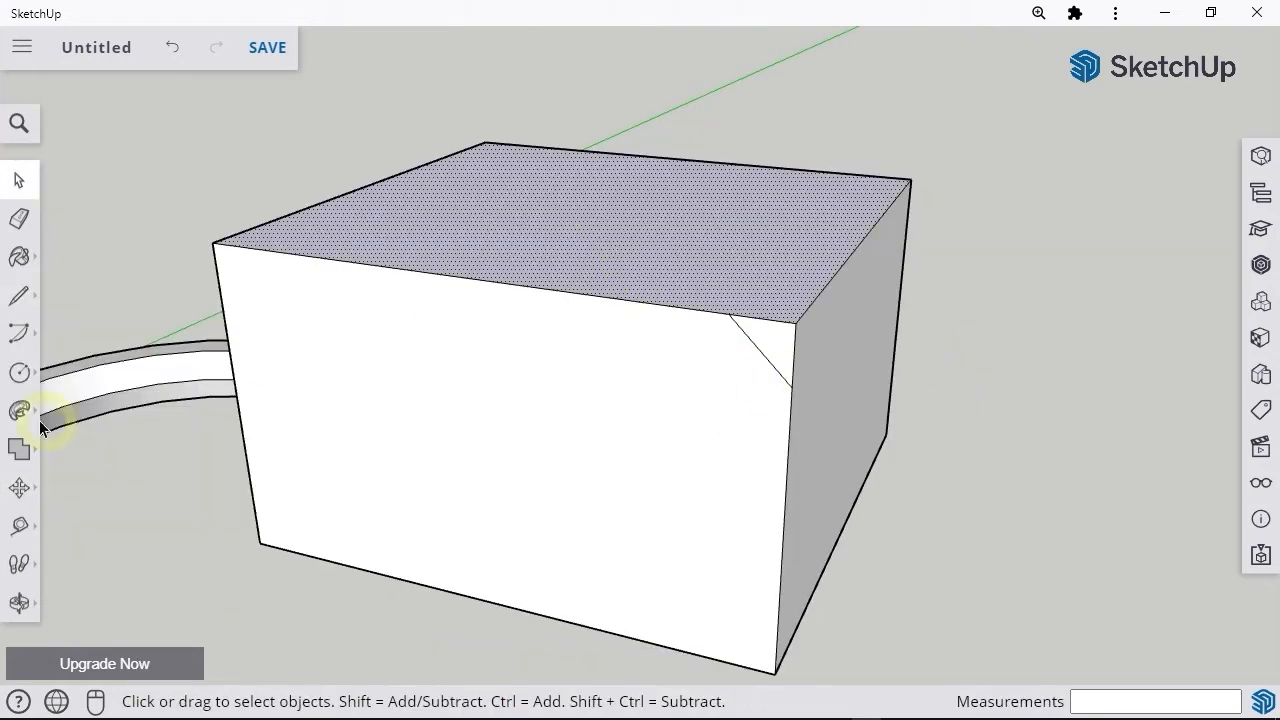
{"action": "left_click", "coordinate": [22, 411]}
{"action": "left_click", "coordinate": [772, 340]}
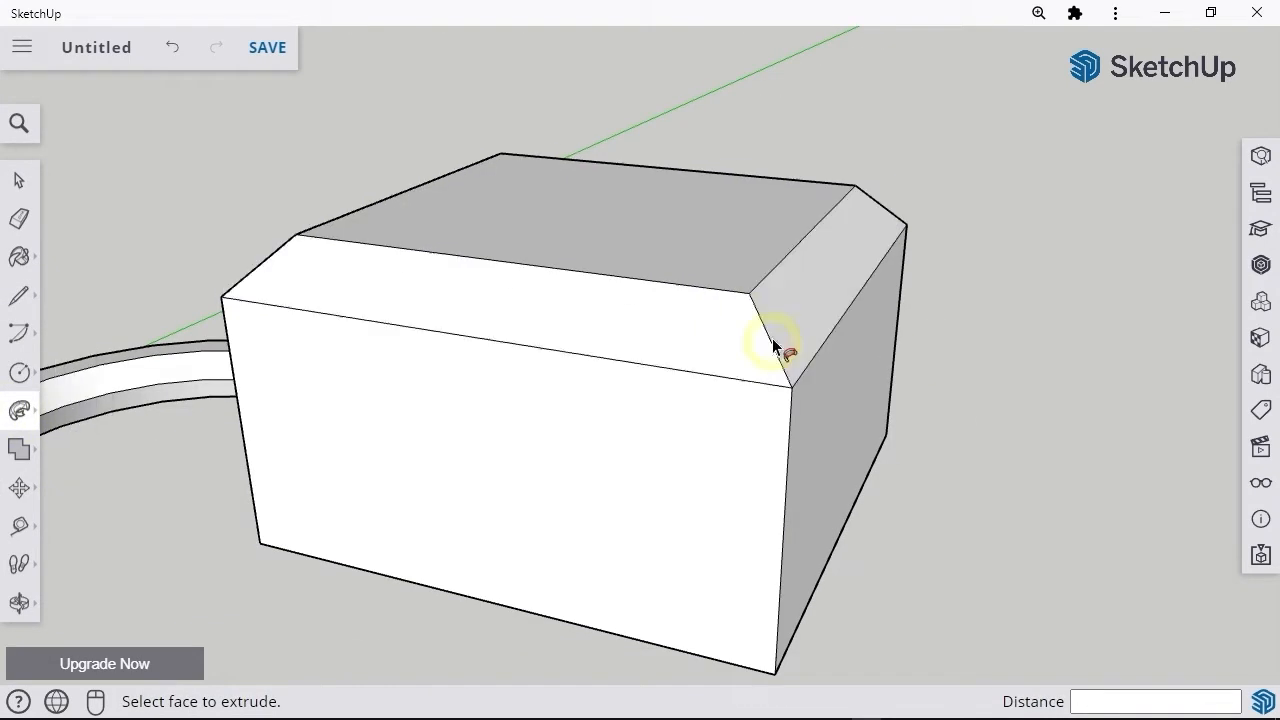
Step: Push/Pull the table leg down 30 cm and copy it 65 cm to the neighbouring corner of the tabletop
{"action": "type", "text": "30"}
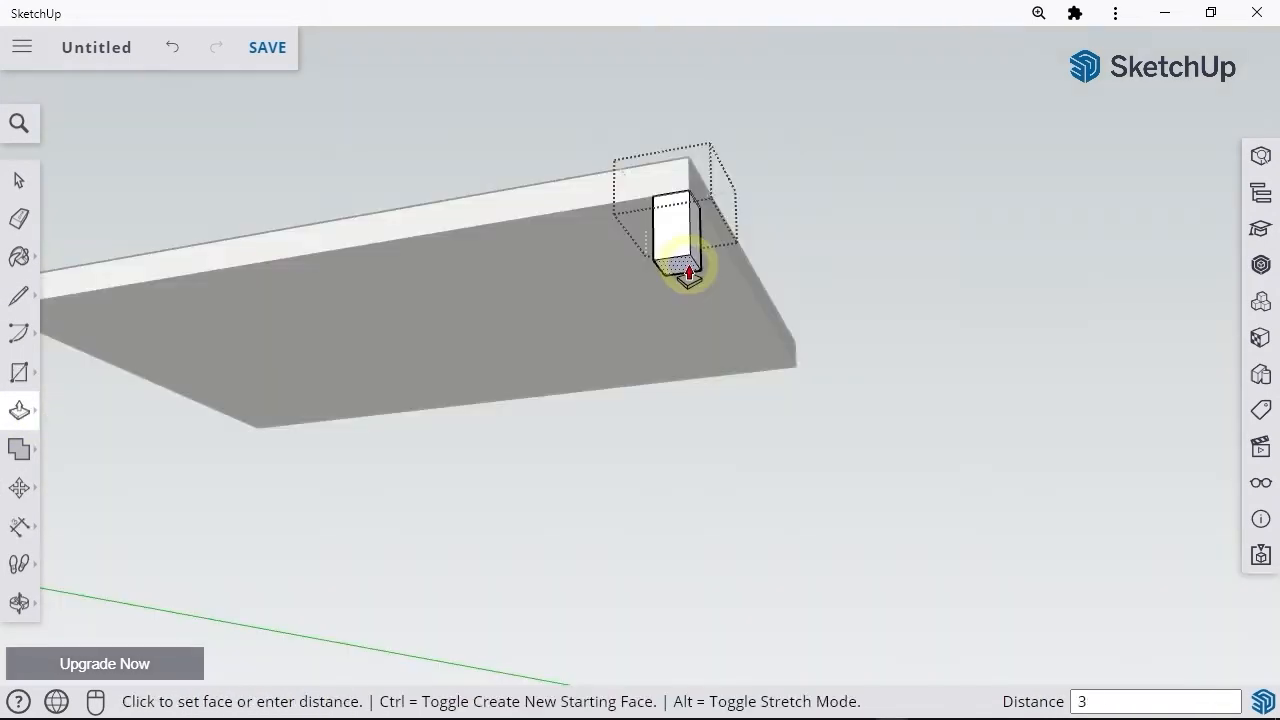
{"action": "key", "text": "Return"}
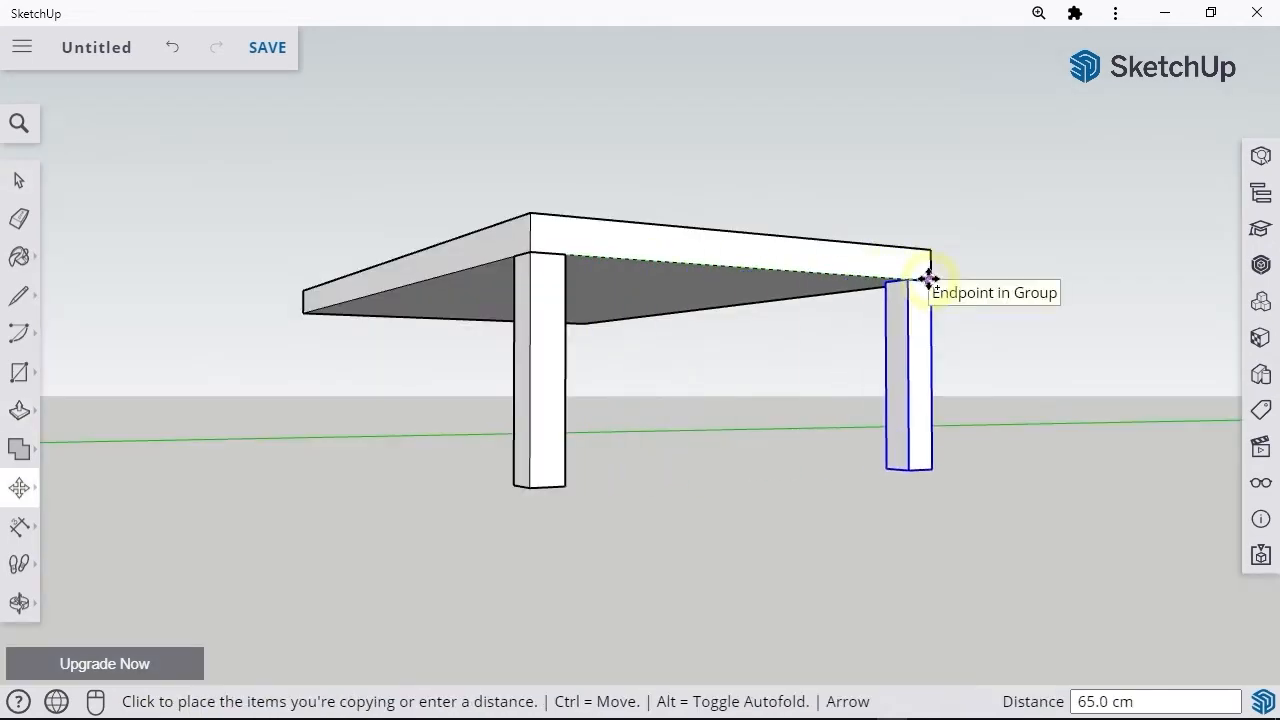
{"action": "left_click", "coordinate": [923, 277]}
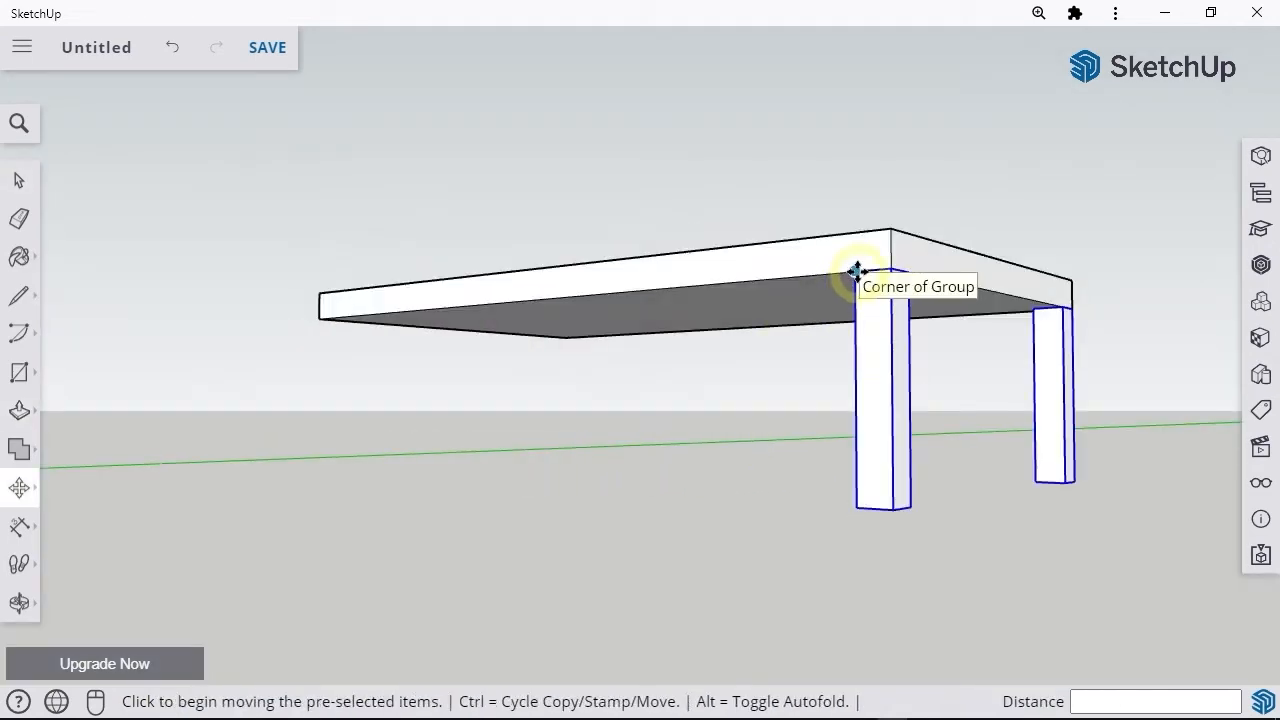
Step: Copy the pair of legs along the red axis to the opposite end of the tabletop
{"action": "left_click", "coordinate": [857, 271]}
{"action": "key", "text": "ctrl"}
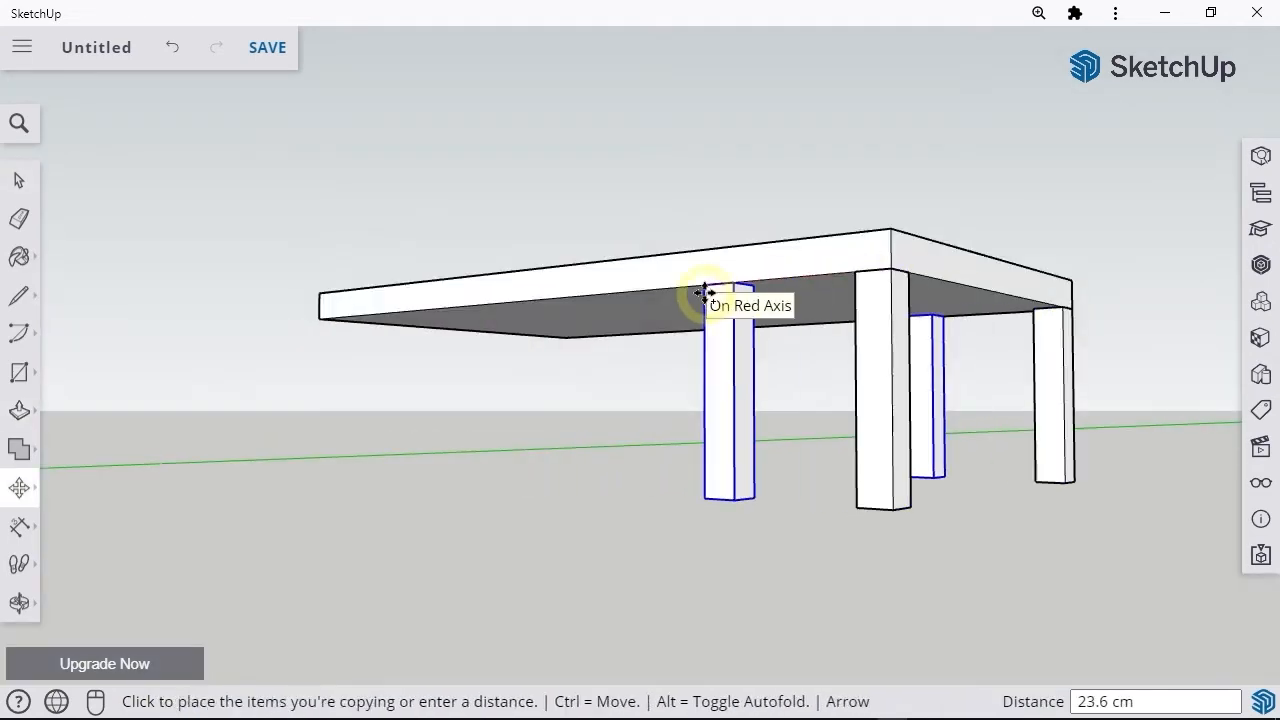
{"action": "left_click", "coordinate": [318, 322]}
{"action": "middle_click_drag", "start_coordinate": [318, 322], "coordinate": [686, 503]}
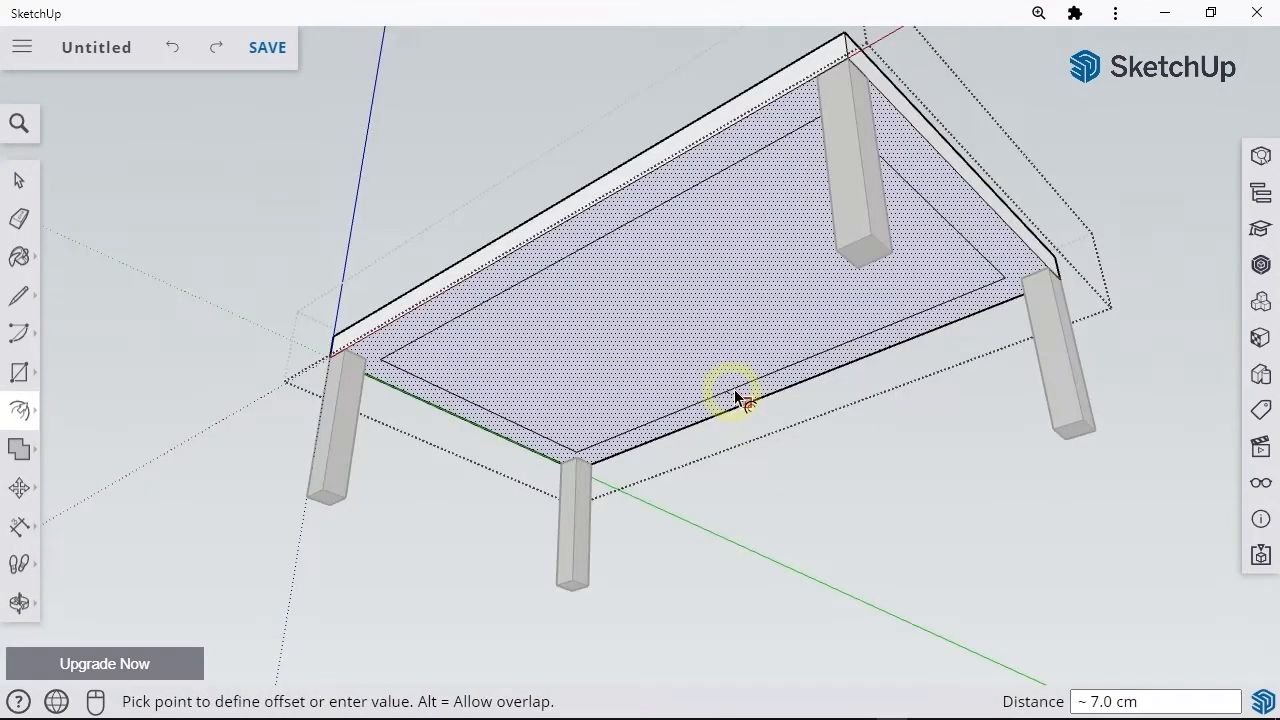
Step: Offset the outline of the tabletop's underside inward by 2 cm, and offset it again by 3 cm
{"action": "type", "text": "2"}
{"action": "key", "text": "Return"}
{"action": "left_click", "coordinate": [736, 391]}
{"action": "type", "text": "3"}
{"action": "key", "text": "Return"}
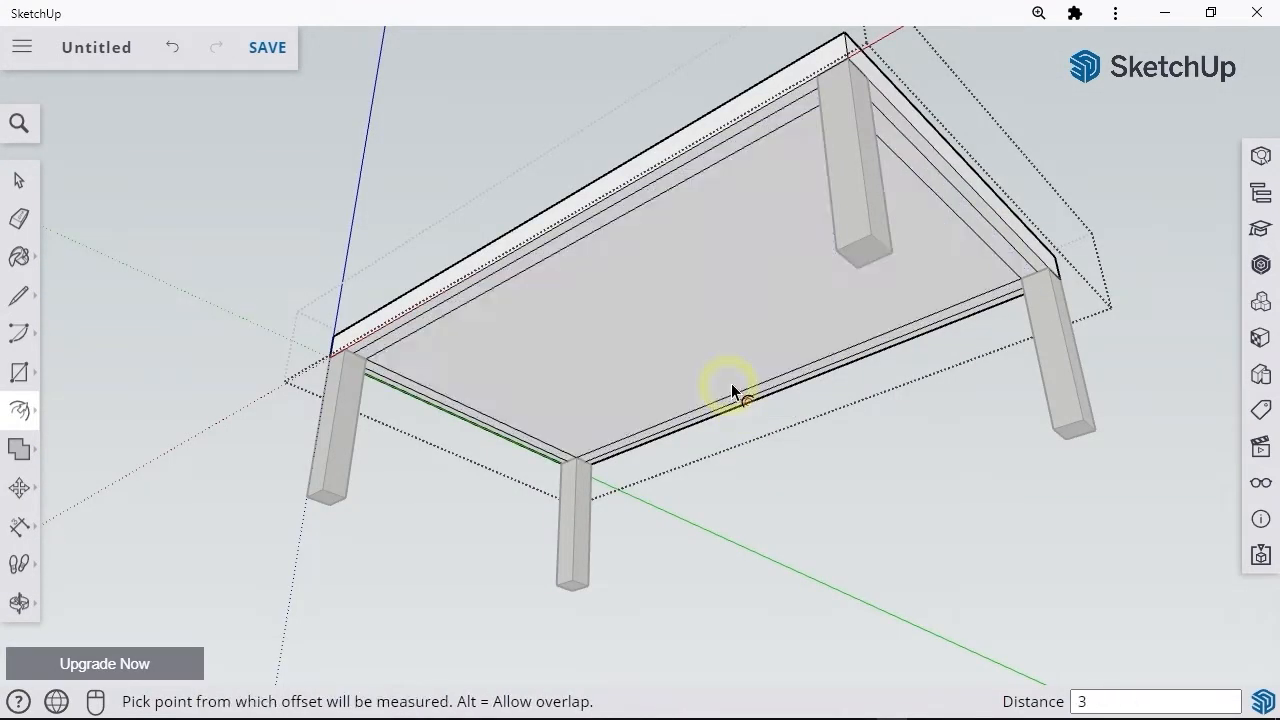
Step: Push/Pull the strip between the underside offsets down 3 cm to form the table's apron
{"action": "key", "text": "p"}
{"action": "left_click", "coordinate": [457, 302]}
{"action": "type", "text": "3"}
{"action": "key", "text": "Return"}
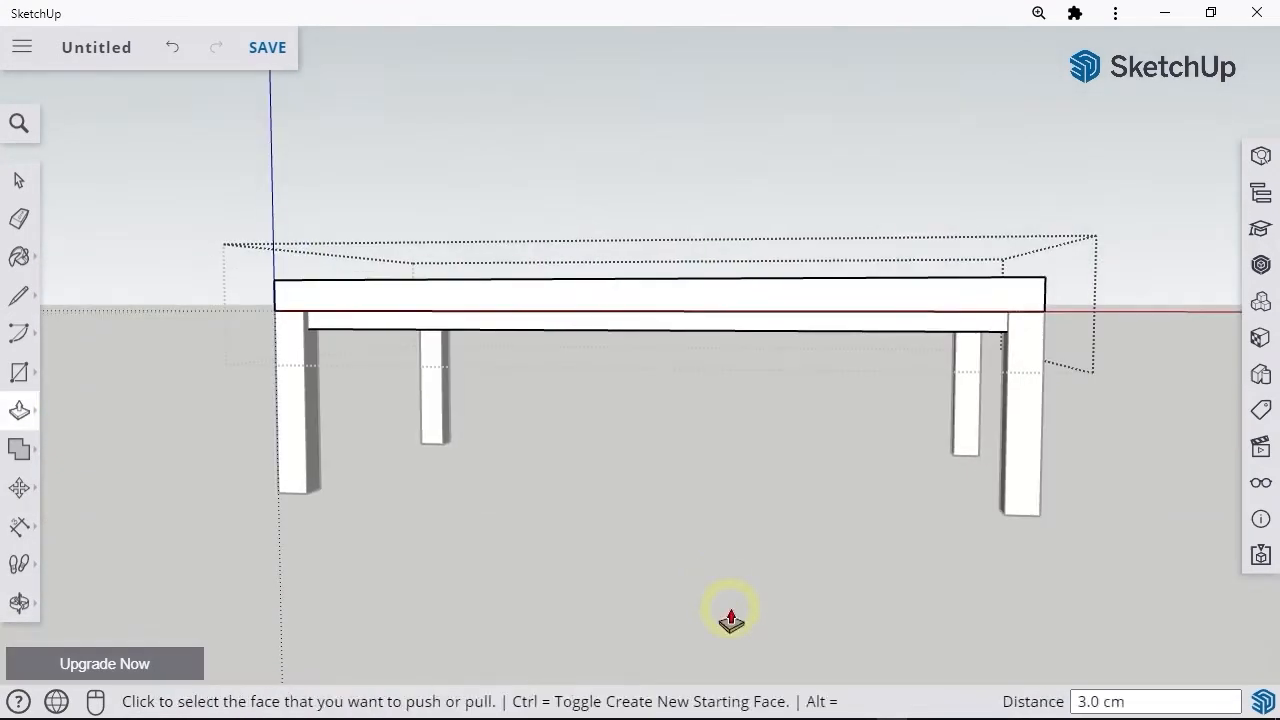
{"action": "key", "text": "space"}
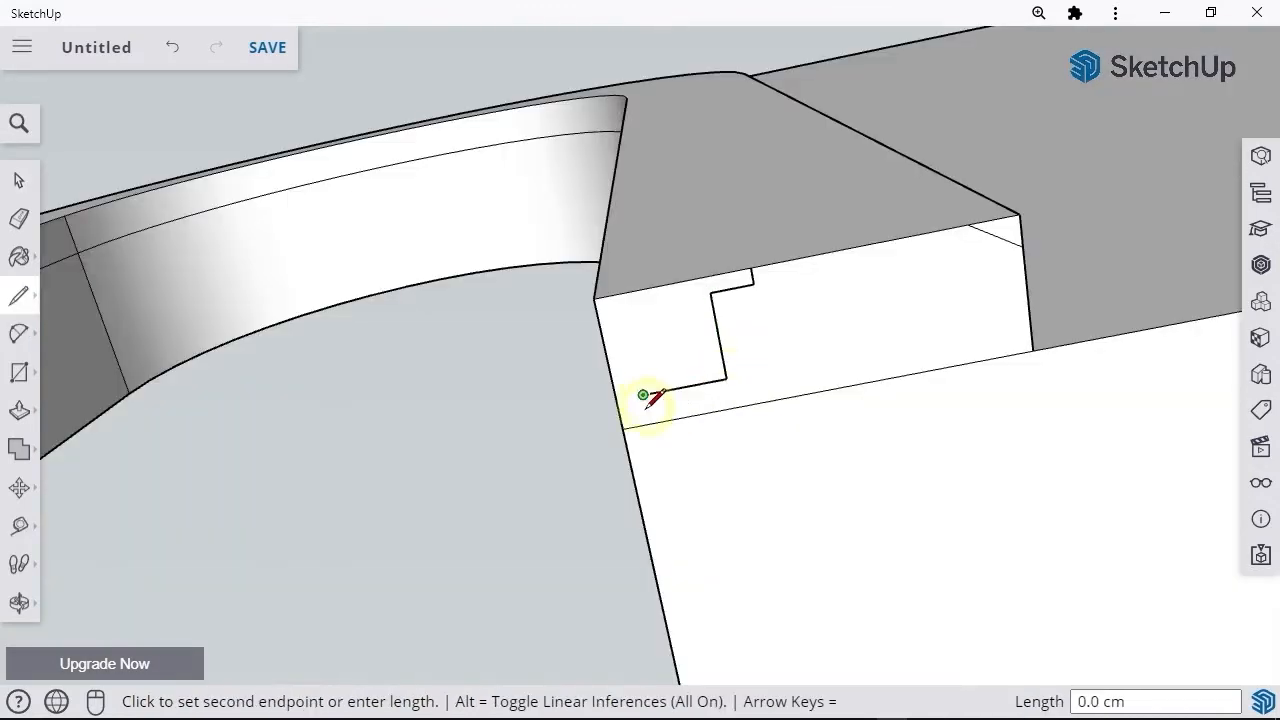
{"action": "left_click", "coordinate": [643, 395]}
{"action": "left_click", "coordinate": [649, 422]}
Step: Draw an arc about 7 cm long between the steps of the trim profile and sweep the profile with Follow Me
{"action": "key", "text": "a"}
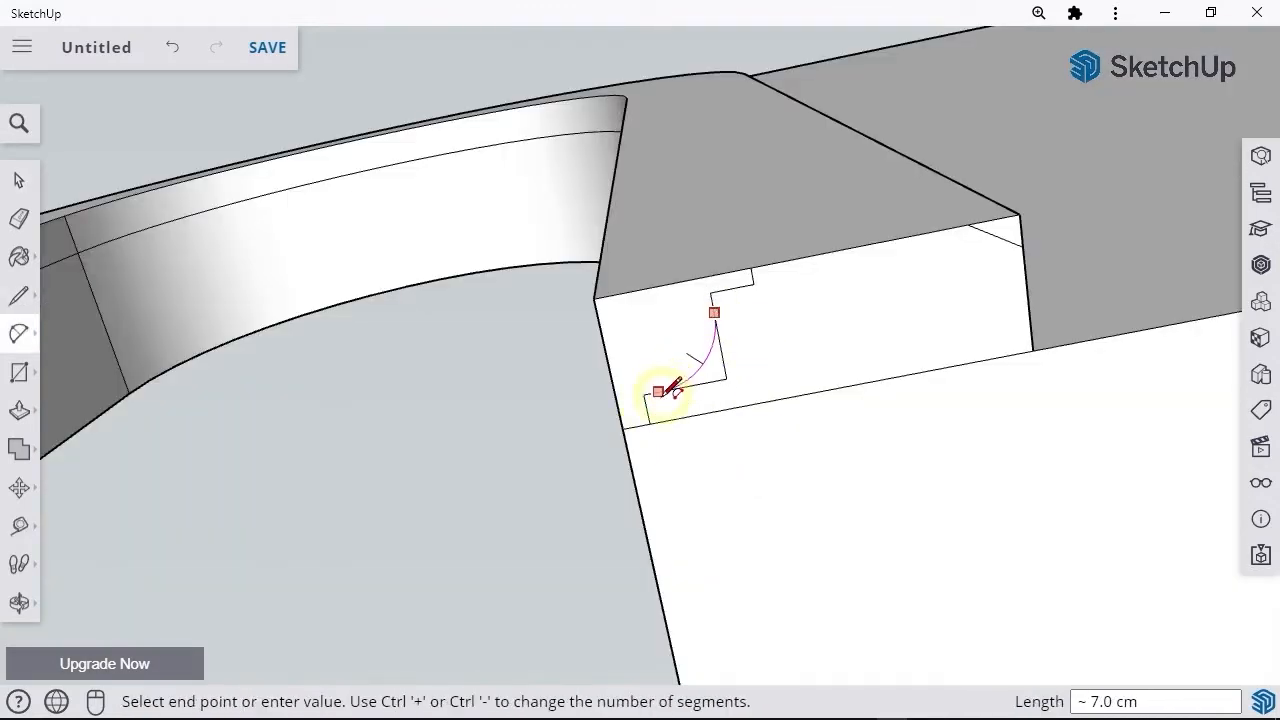
{"action": "left_click", "coordinate": [680, 338]}
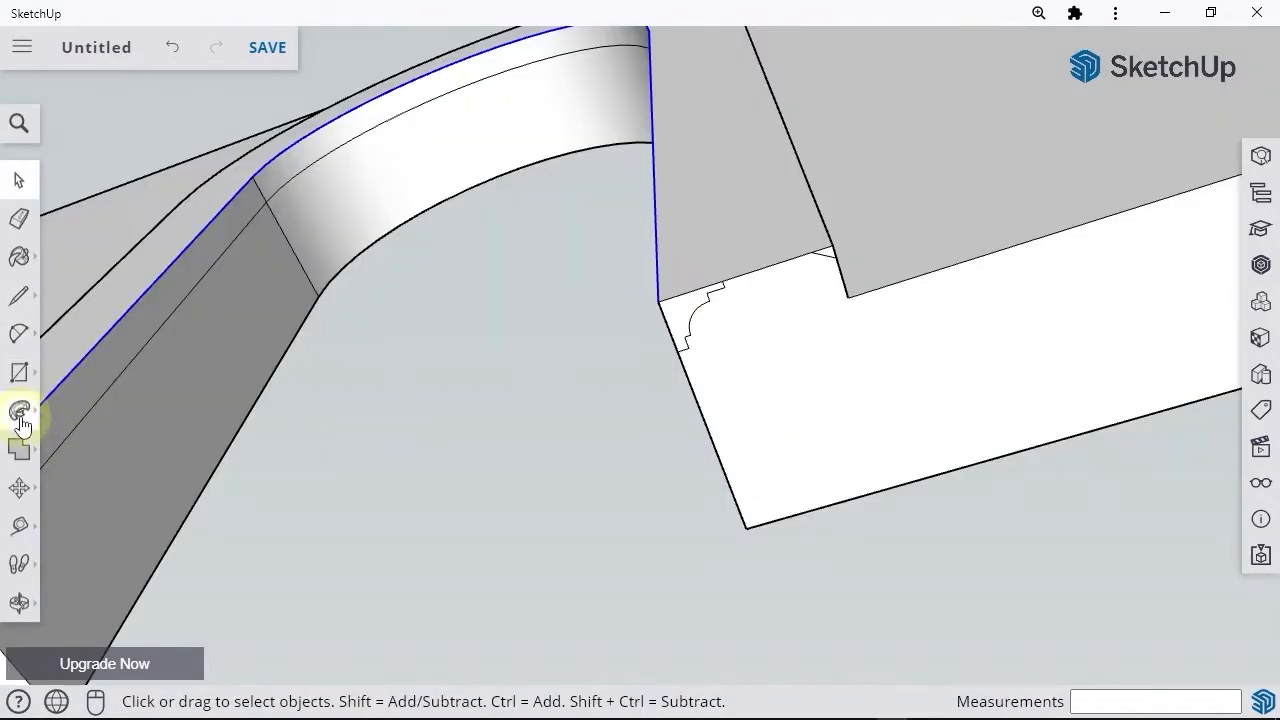
{"action": "left_click", "coordinate": [20, 410]}
{"action": "left_click", "coordinate": [80, 410]}
{"action": "left_click", "coordinate": [686, 320]}
{"action": "middle_click_drag", "start_coordinate": [686, 320], "coordinate": [552, 309]}
Step: Add an arc with a bulge of about 1.2 cm to the column base profile and sweep it around with Follow Me
{"action": "left_click", "coordinate": [529, 378]}
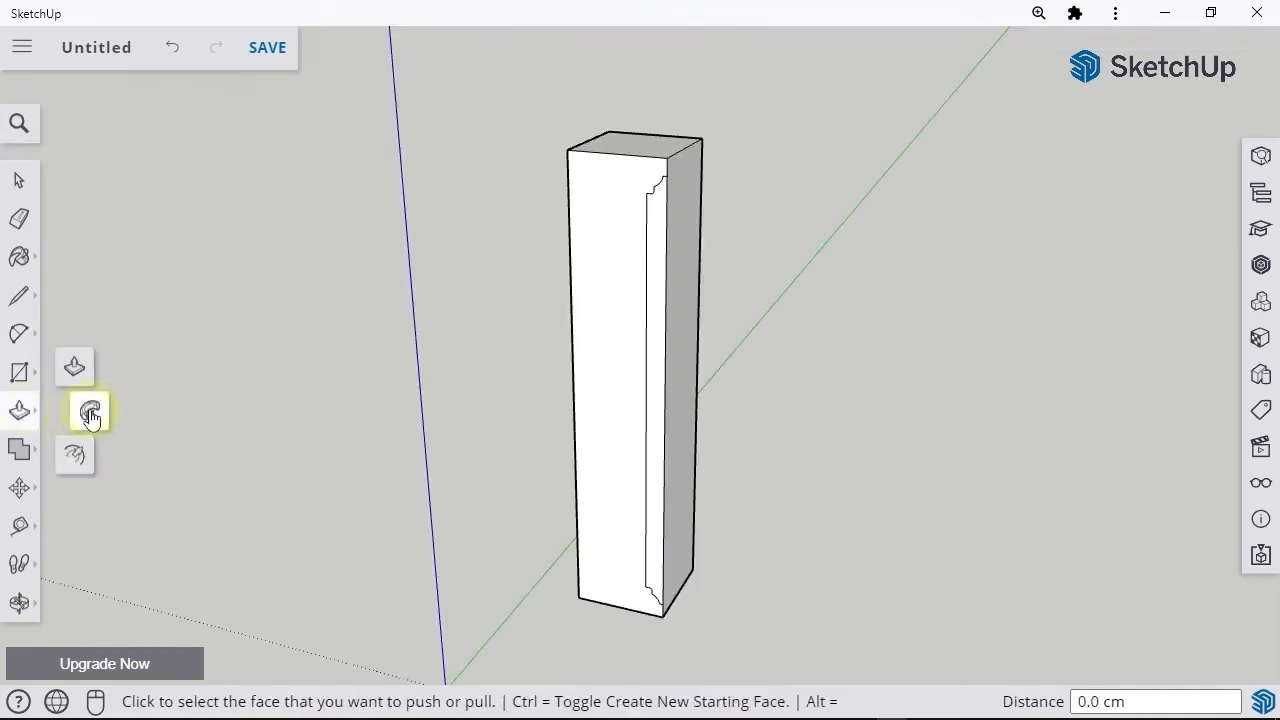
{"action": "left_click", "coordinate": [91, 410]}
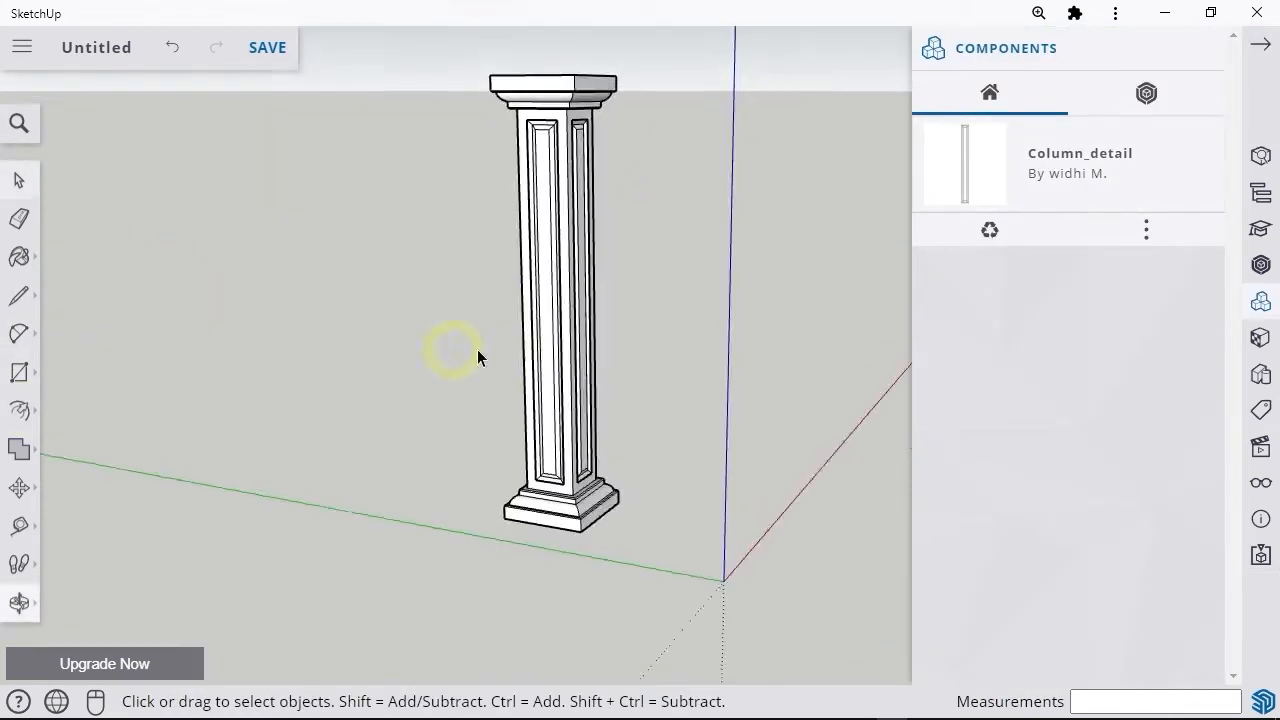
Step: Delete the selected geometry and Push/Pull the door panel 205 cm inside its frame
{"action": "middle_click_drag", "start_coordinate": [477, 355], "coordinate": [548, 352]}
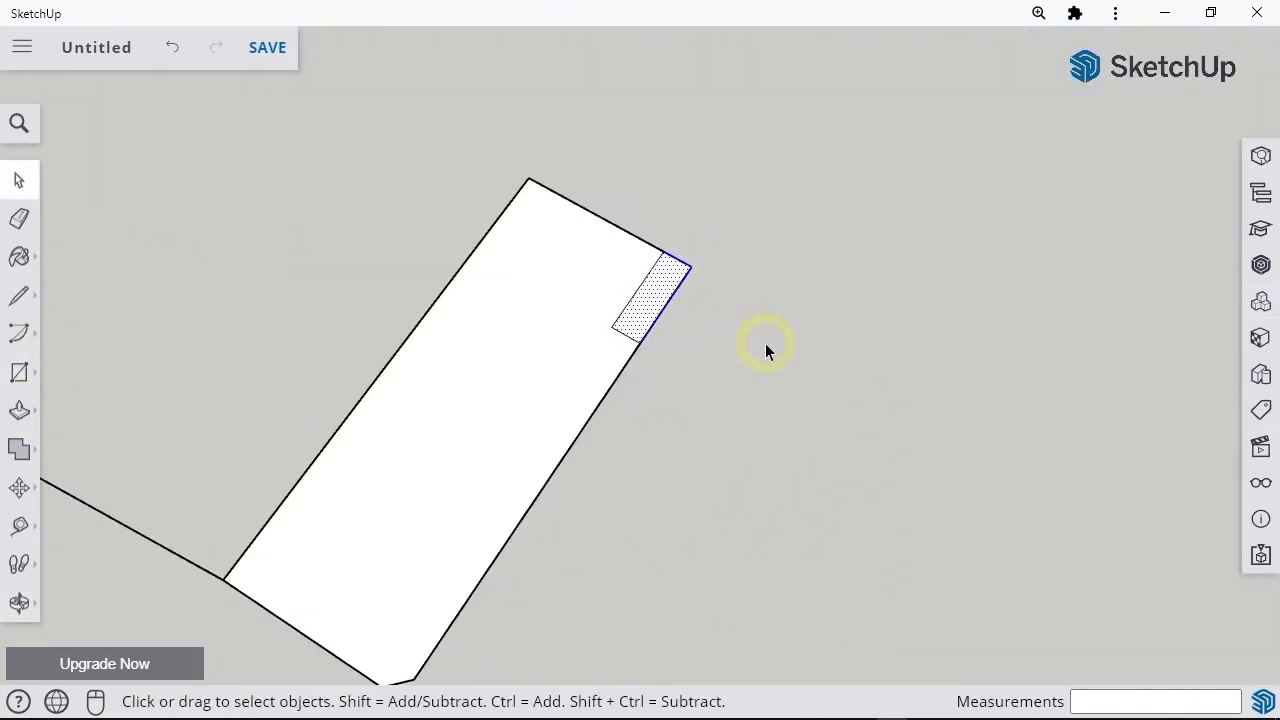
{"action": "key", "text": "Delete"}
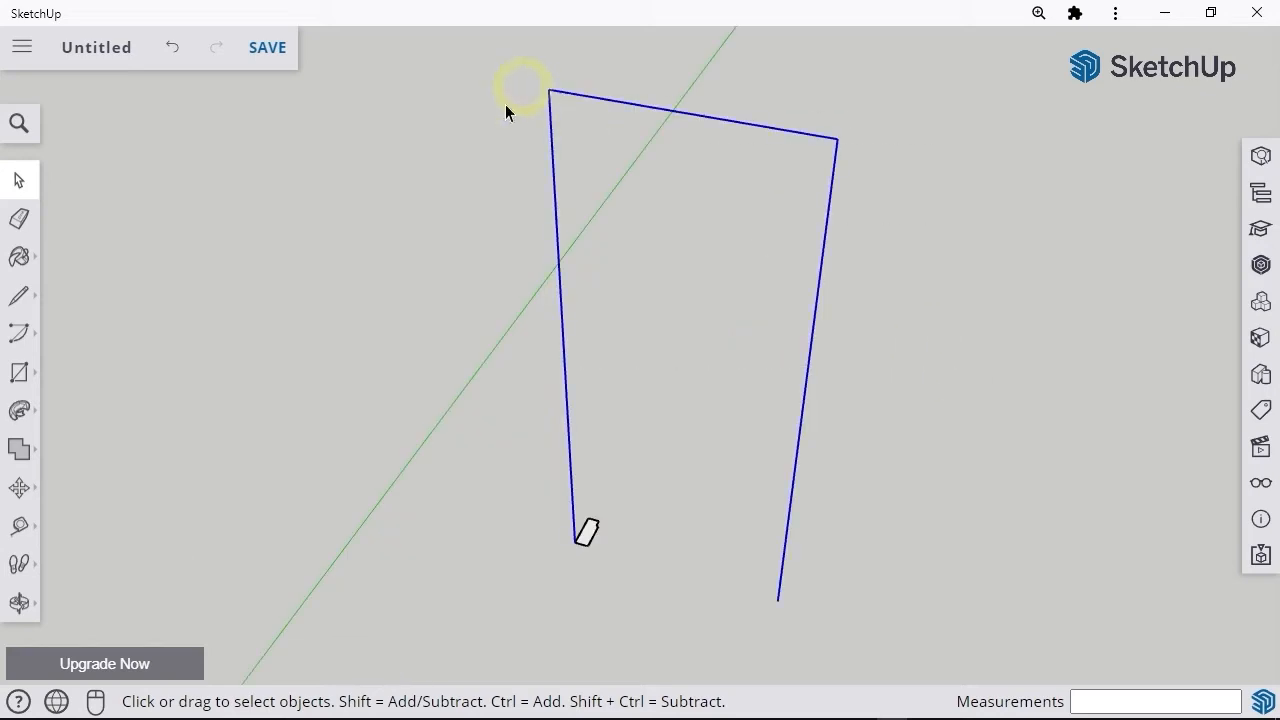
{"action": "left_click", "coordinate": [19, 410]}
{"action": "left_click", "coordinate": [587, 538]}
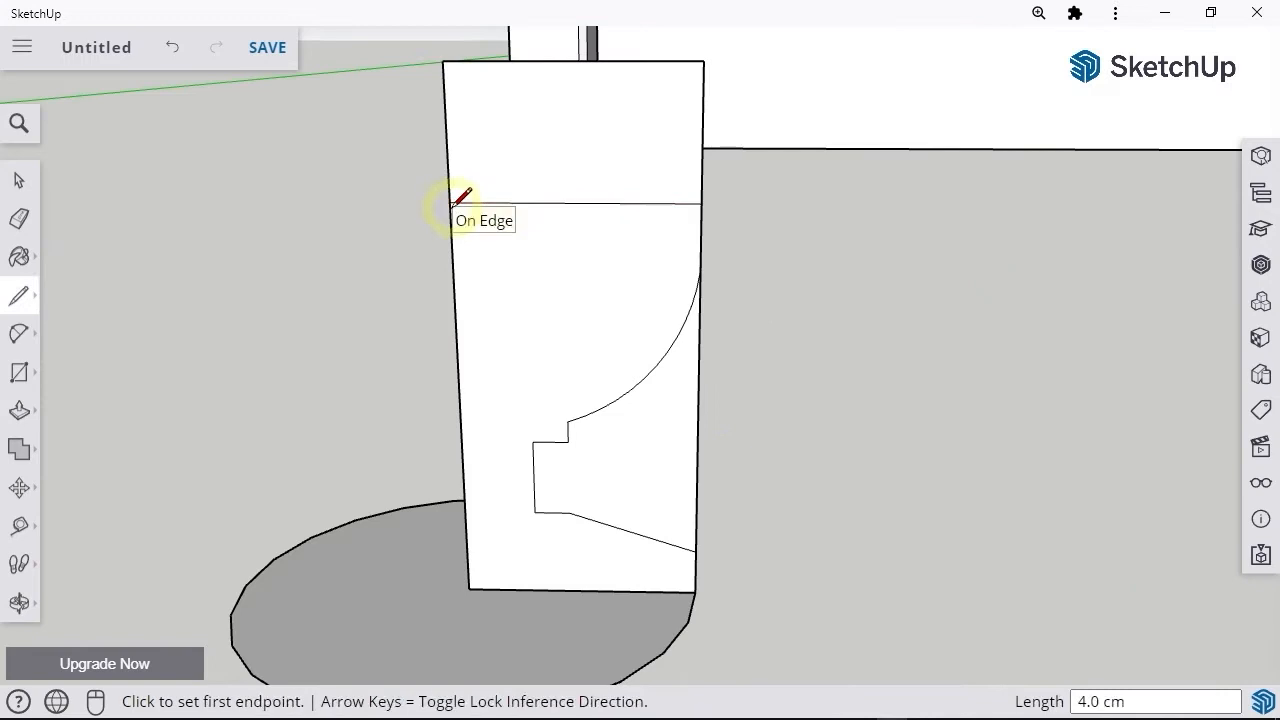
Step: Draw a rectangle on the door model
{"action": "key", "text": "r"}
{"action": "left_click", "coordinate": [507, 203]}
{"action": "left_click", "coordinate": [633, 235]}
Step: Erase the surplus outer edges around the vertical profile standing above the circle
{"action": "key", "text": "e"}
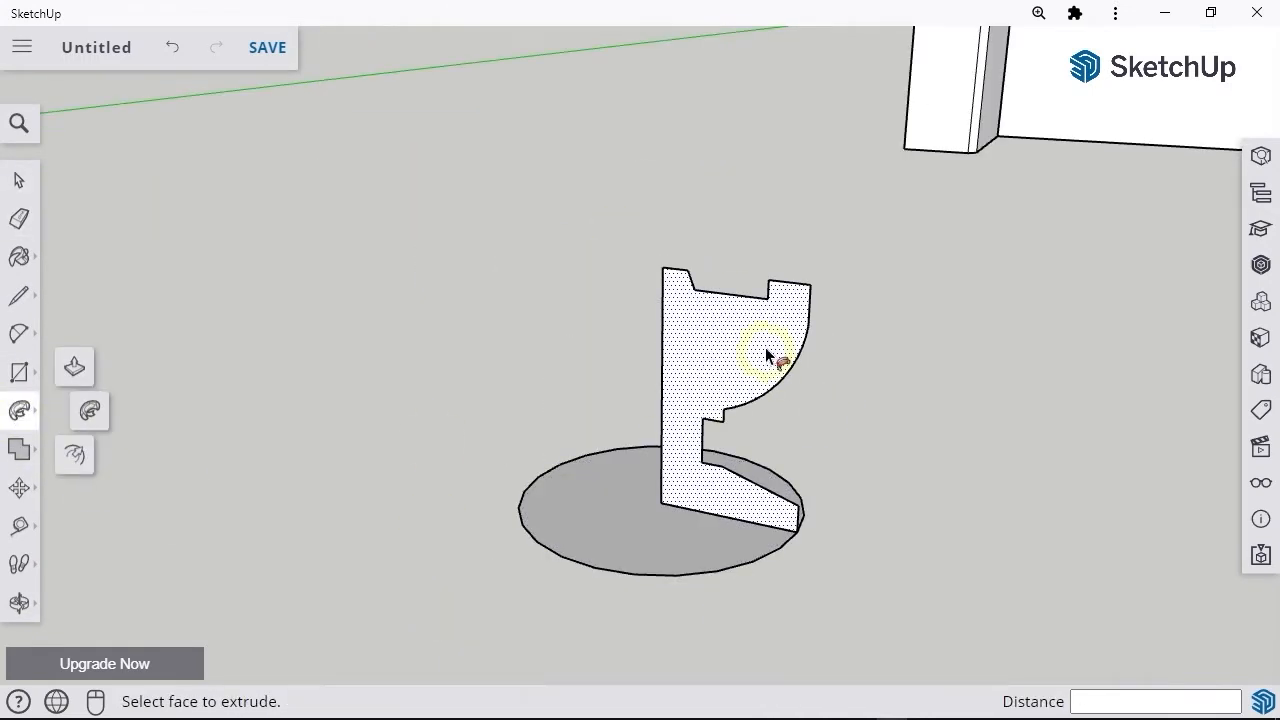
{"action": "left_click", "coordinate": [765, 347]}
{"action": "middle_click_drag", "start_coordinate": [765, 347], "coordinate": [930, 575]}
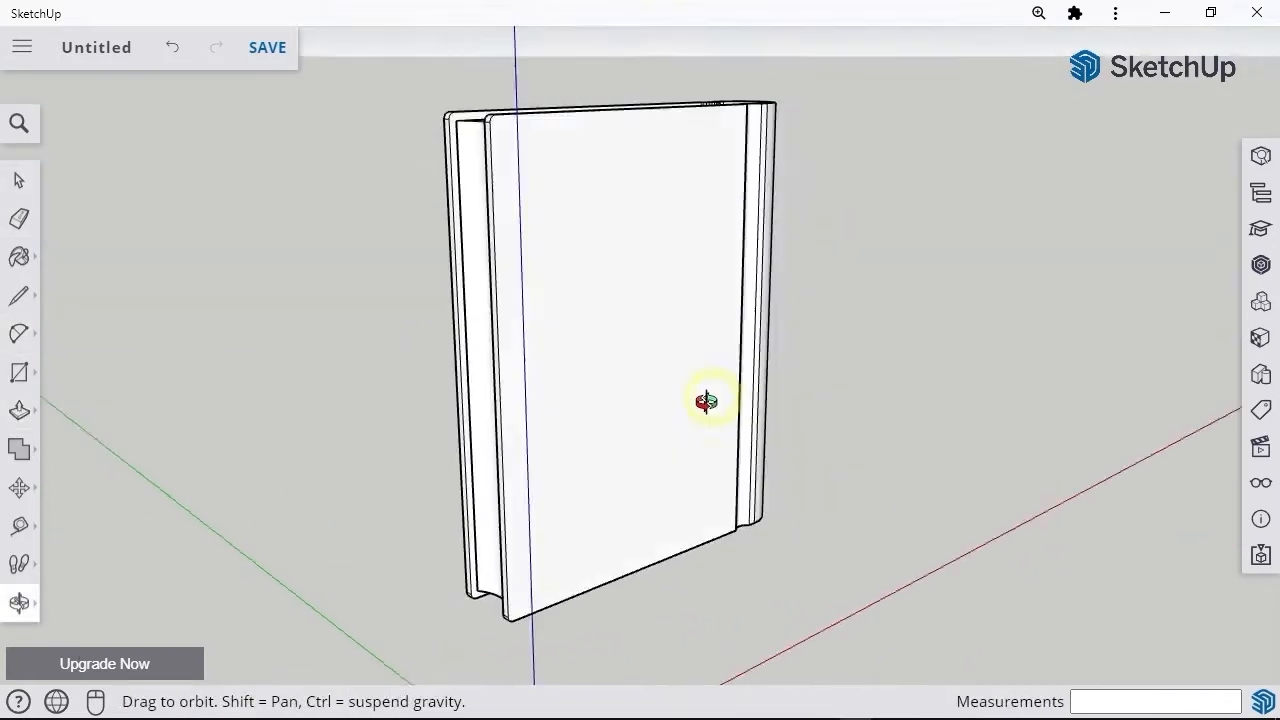
Step: Copy the stair riser block about 35.5 cm onto the back of the first one and repeat it up the wall
{"action": "middle_click_drag", "start_coordinate": [700, 400], "coordinate": [945, 430]}
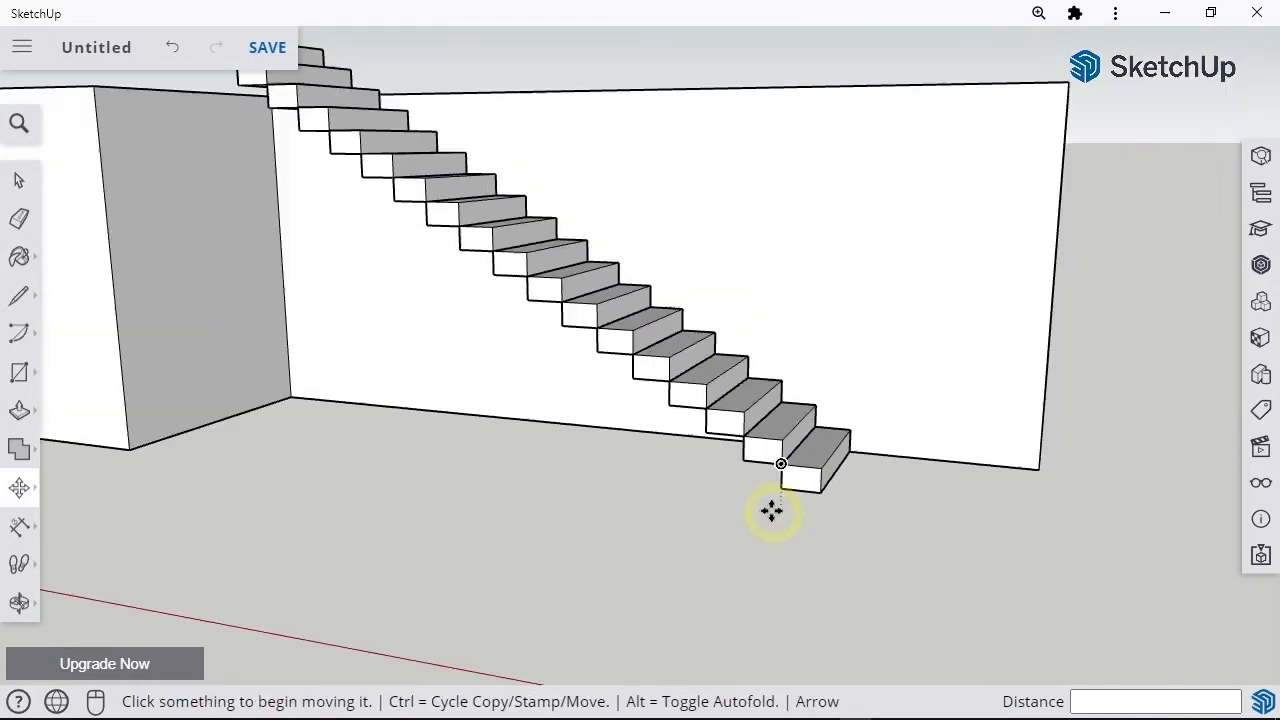
{"action": "middle_click_drag", "start_coordinate": [771, 509], "coordinate": [834, 471]}
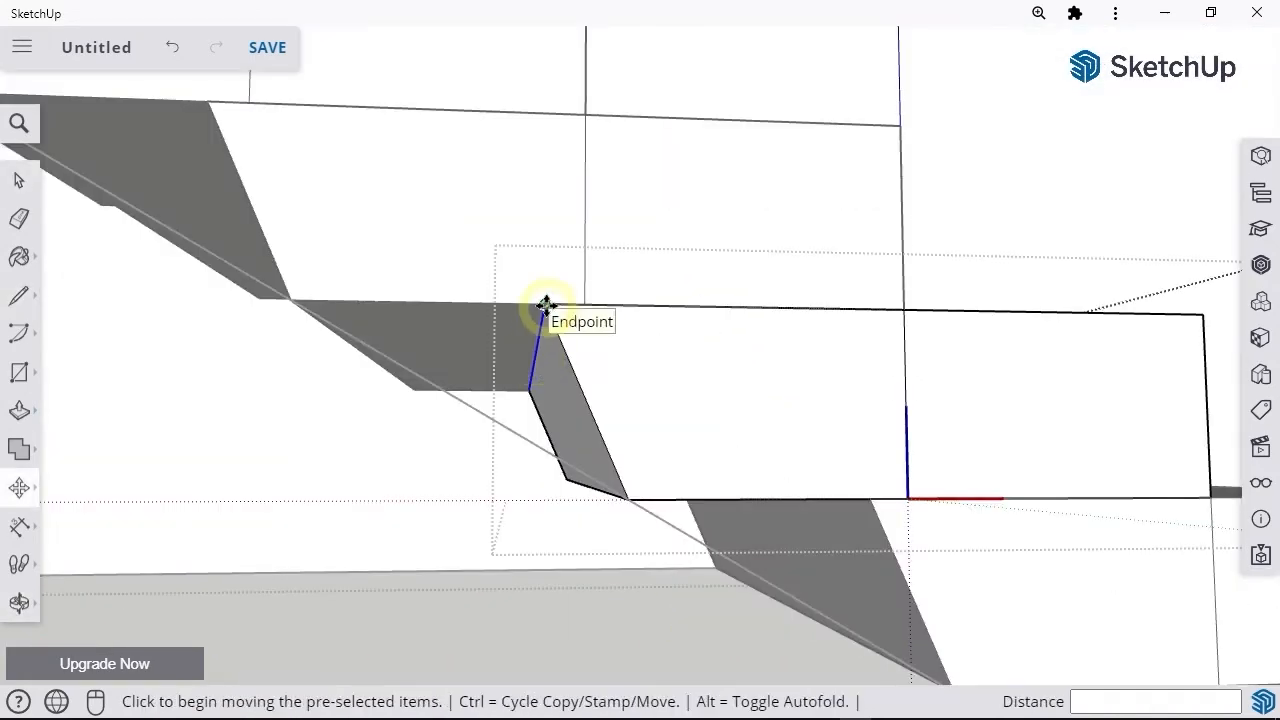
Step: Move the rear vertical edge of the stair component back to the neighbouring step's lower corner
{"action": "left_click", "coordinate": [545, 305]}
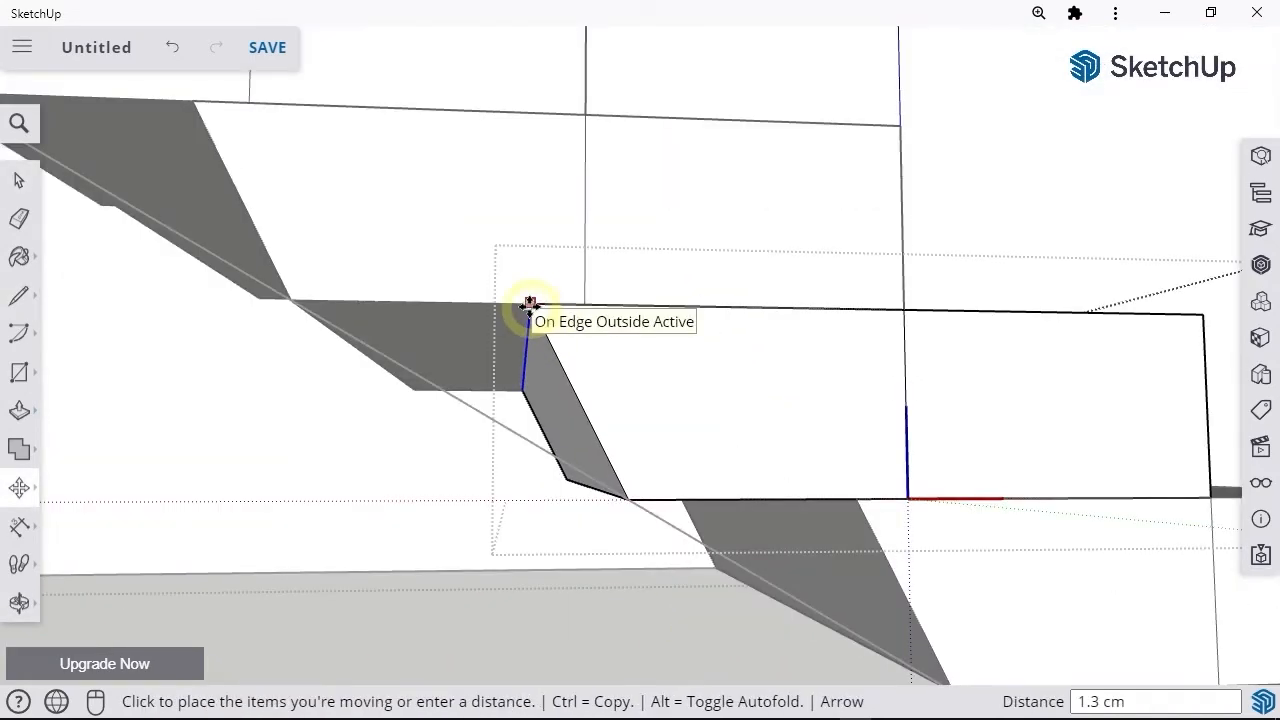
{"action": "left_click", "coordinate": [300, 300]}
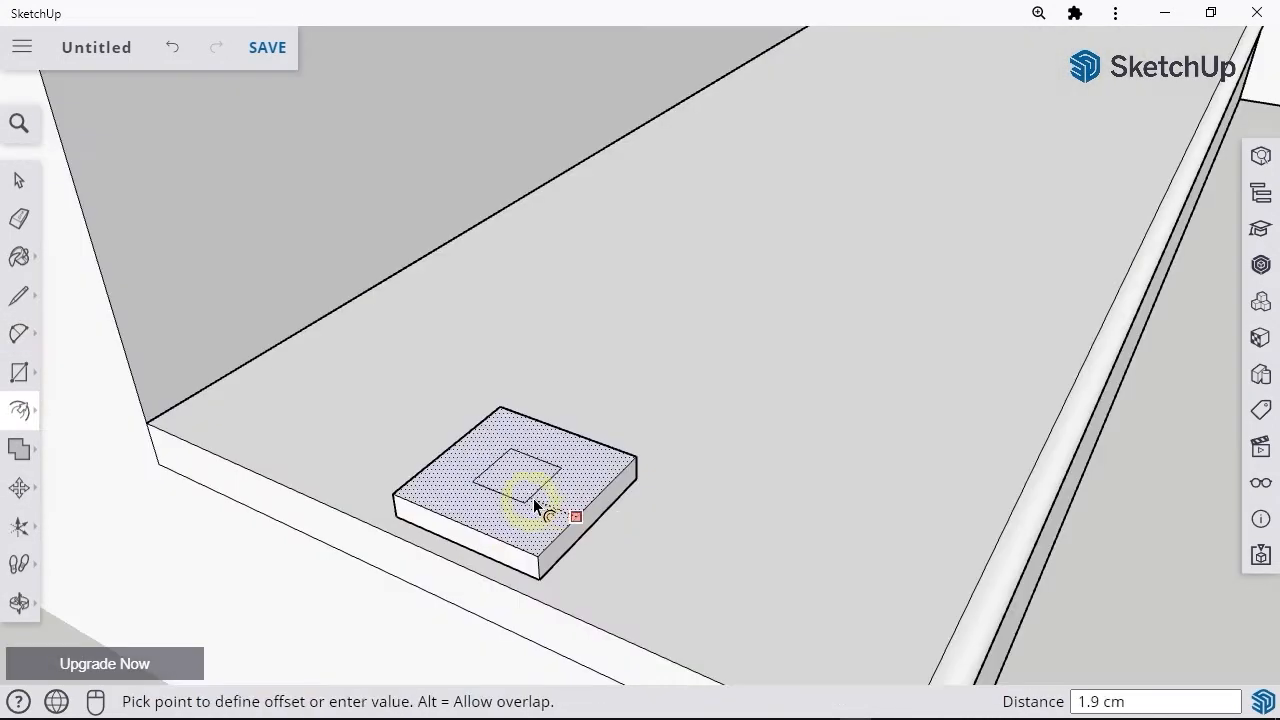
Step: Offset the top of the small base plate on the tread inward 1.5 cm and Push/Pull the inner square into a post
{"action": "left_click", "coordinate": [533, 498]}
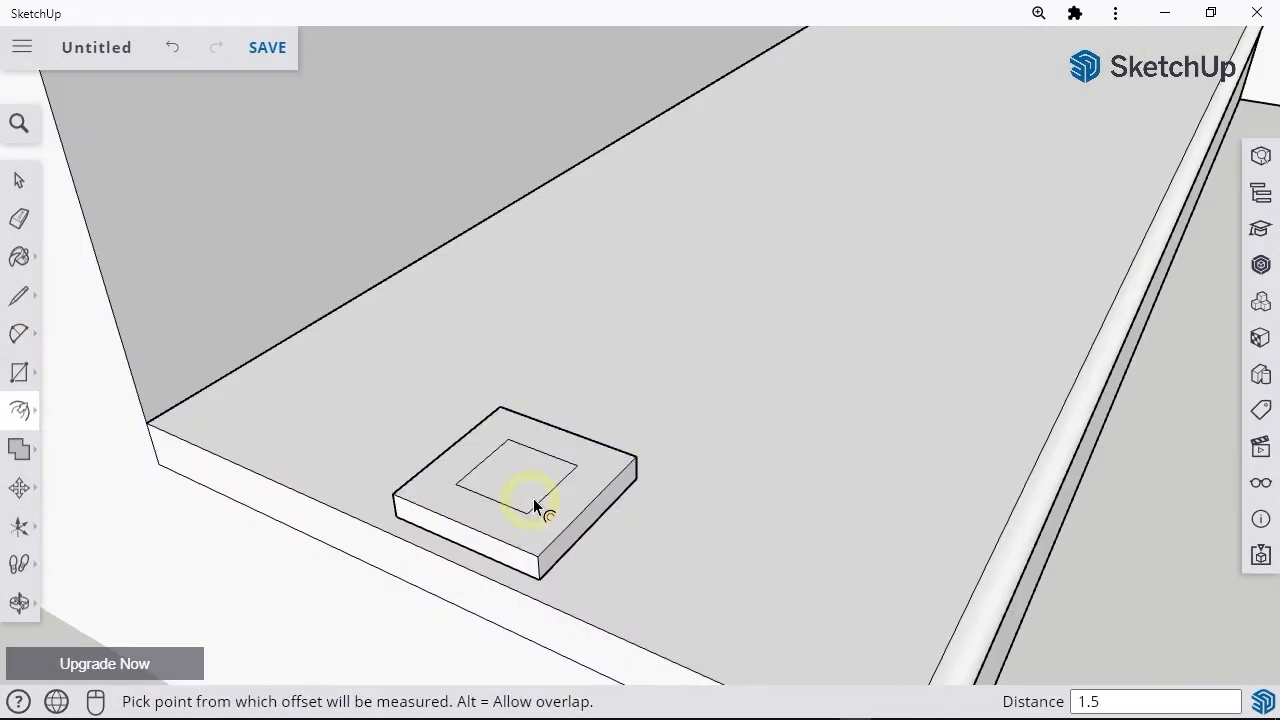
{"action": "key", "text": "p"}
{"action": "left_click", "coordinate": [520, 478]}
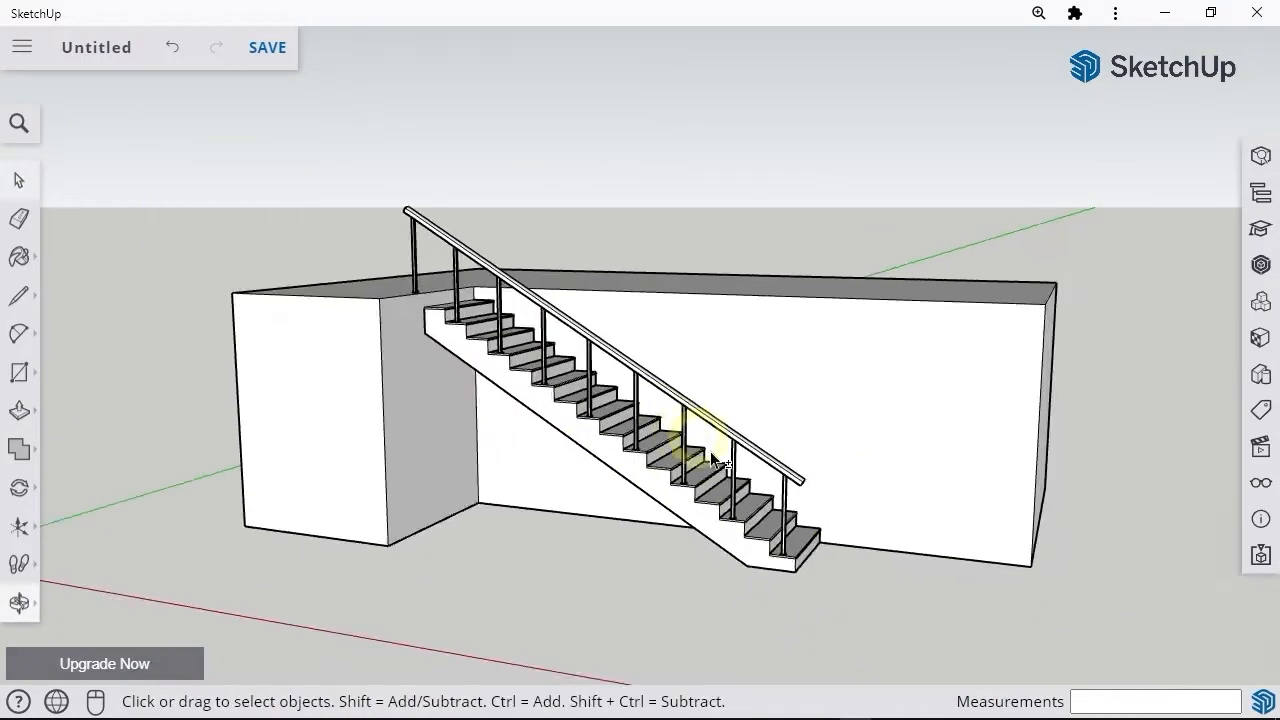
Step: Create a vertical guide parallel to the pet house's front corner edge with the Tape Measure tool
{"action": "middle_click_drag", "start_coordinate": [710, 451], "coordinate": [605, 586]}
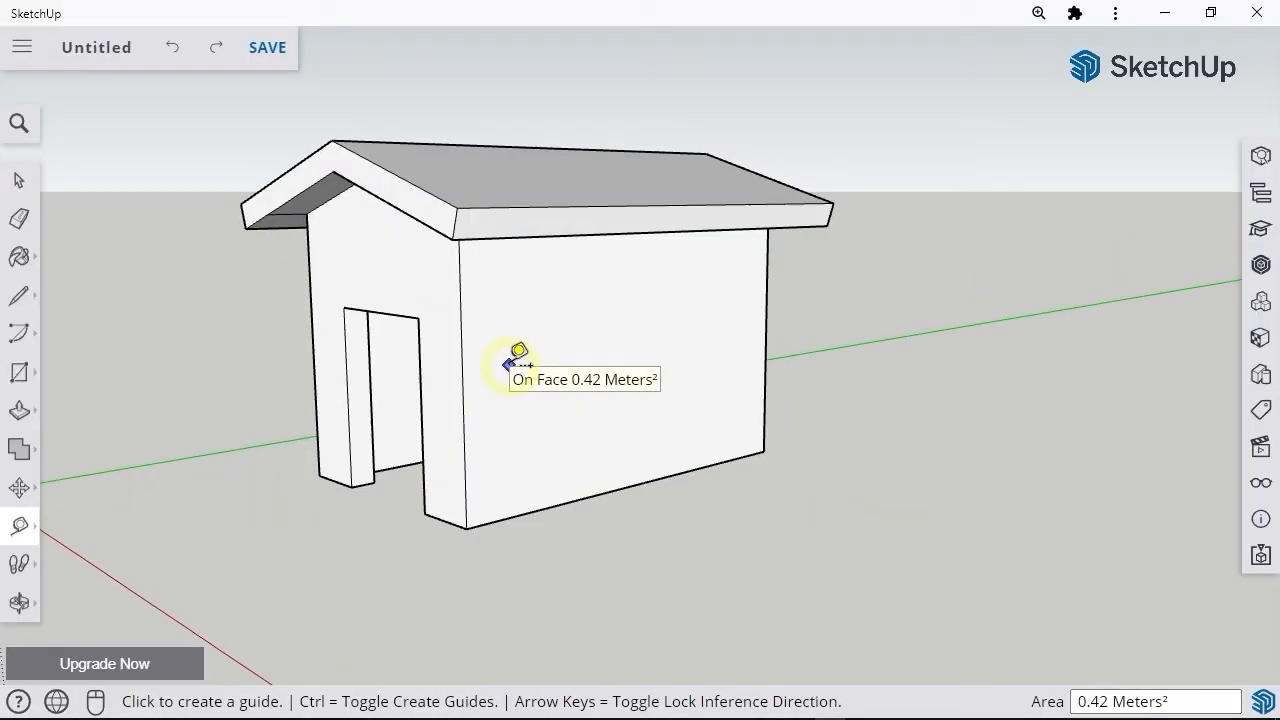
{"action": "left_click", "coordinate": [462, 376]}
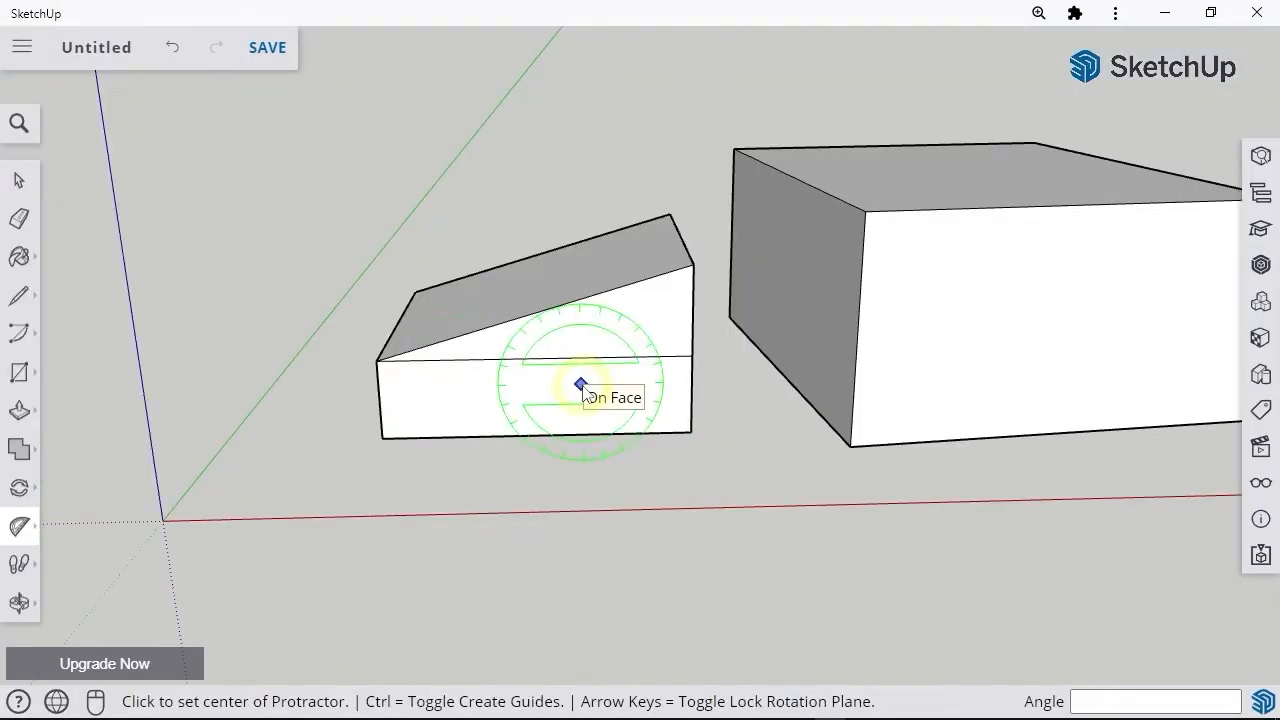
{"action": "left_click", "coordinate": [376, 360]}
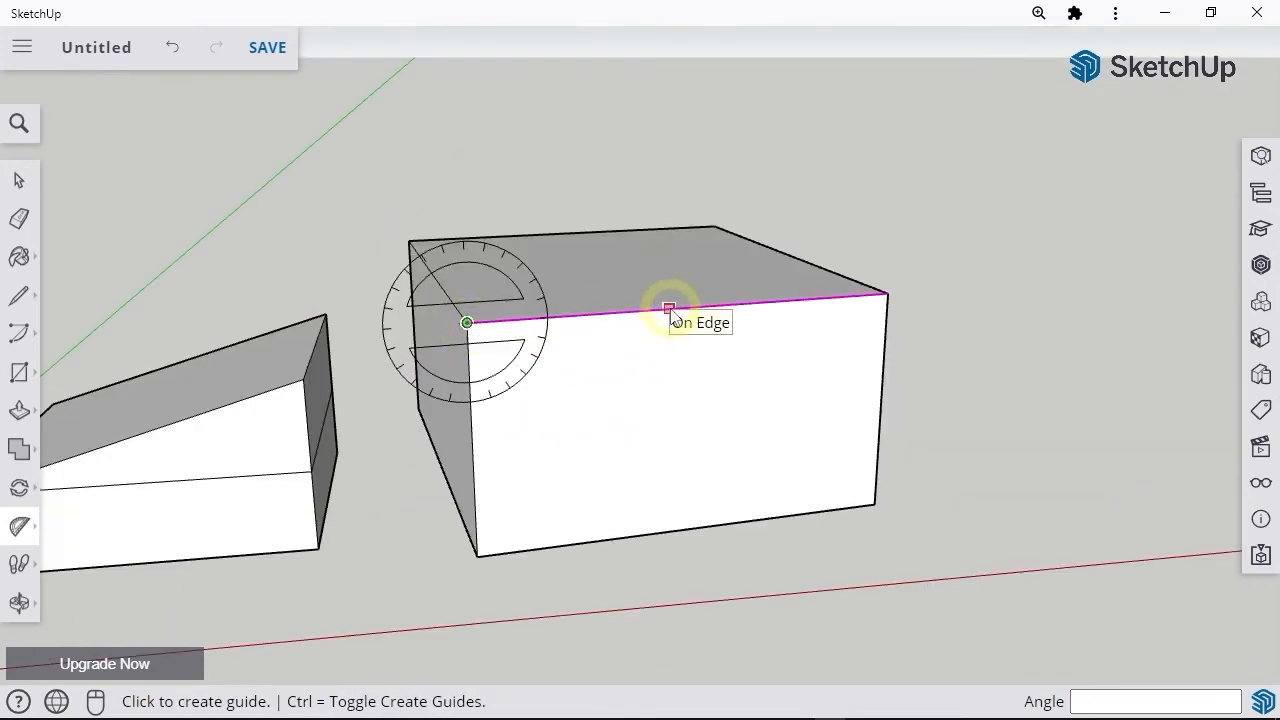
Step: Create 30-degree Protractor guides from both top corners of the box's front face
{"action": "type", "text": "30"}
{"action": "key", "text": "Return"}
{"action": "left_click", "coordinate": [888, 293]}
{"action": "left_click", "coordinate": [734, 304]}
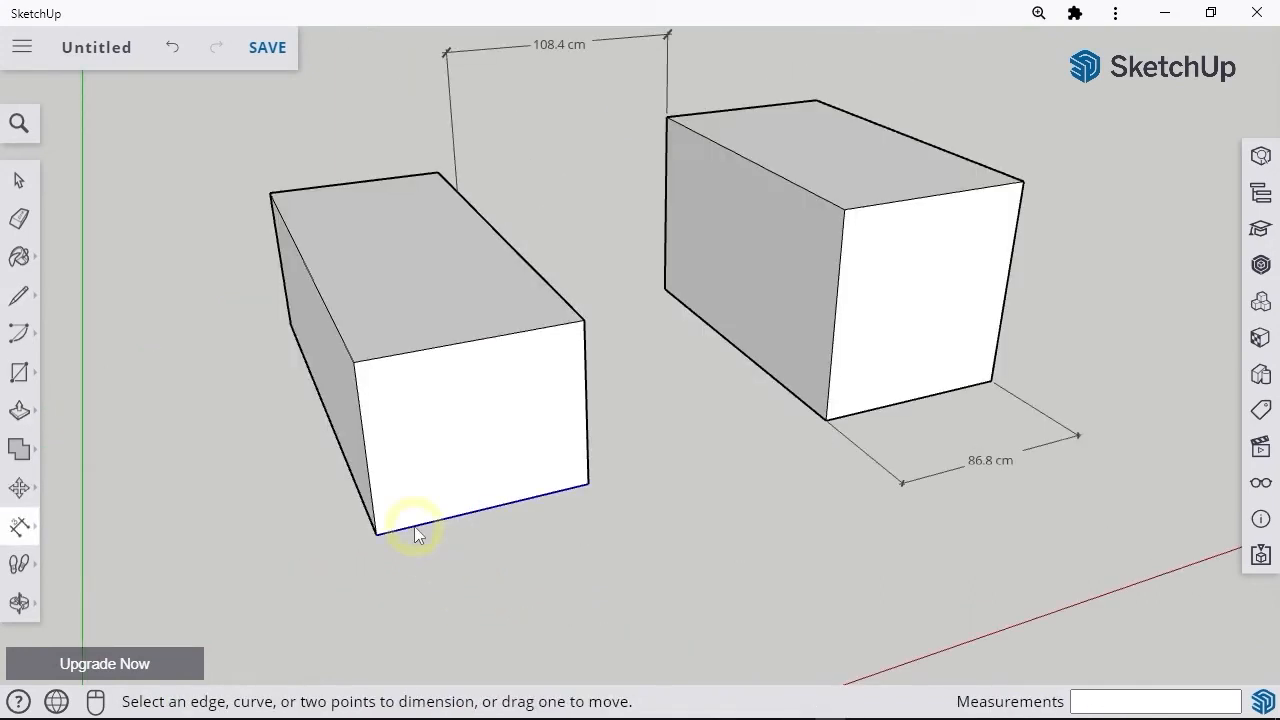
Step: Dimension the smaller box's front bottom edge and Push/Pull its side face facing the larger box
{"action": "left_click", "coordinate": [414, 526]}
{"action": "left_click", "coordinate": [443, 563]}
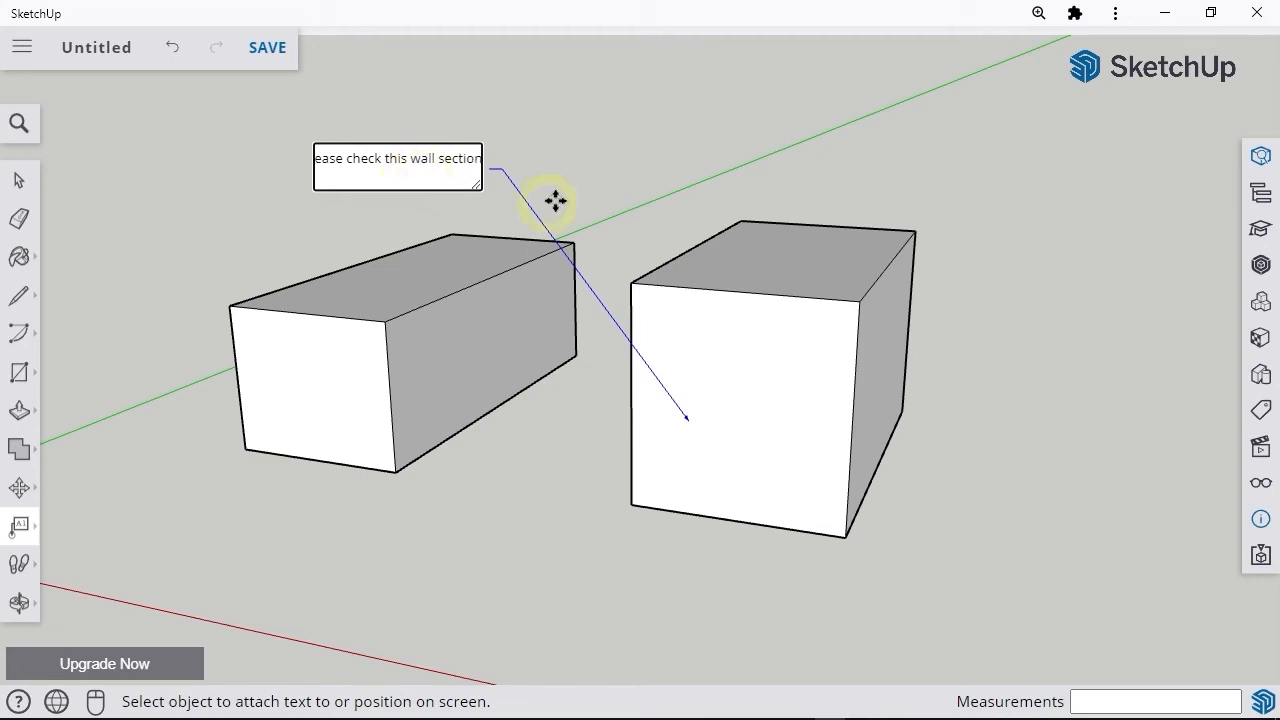
{"action": "left_click", "coordinate": [555, 201]}
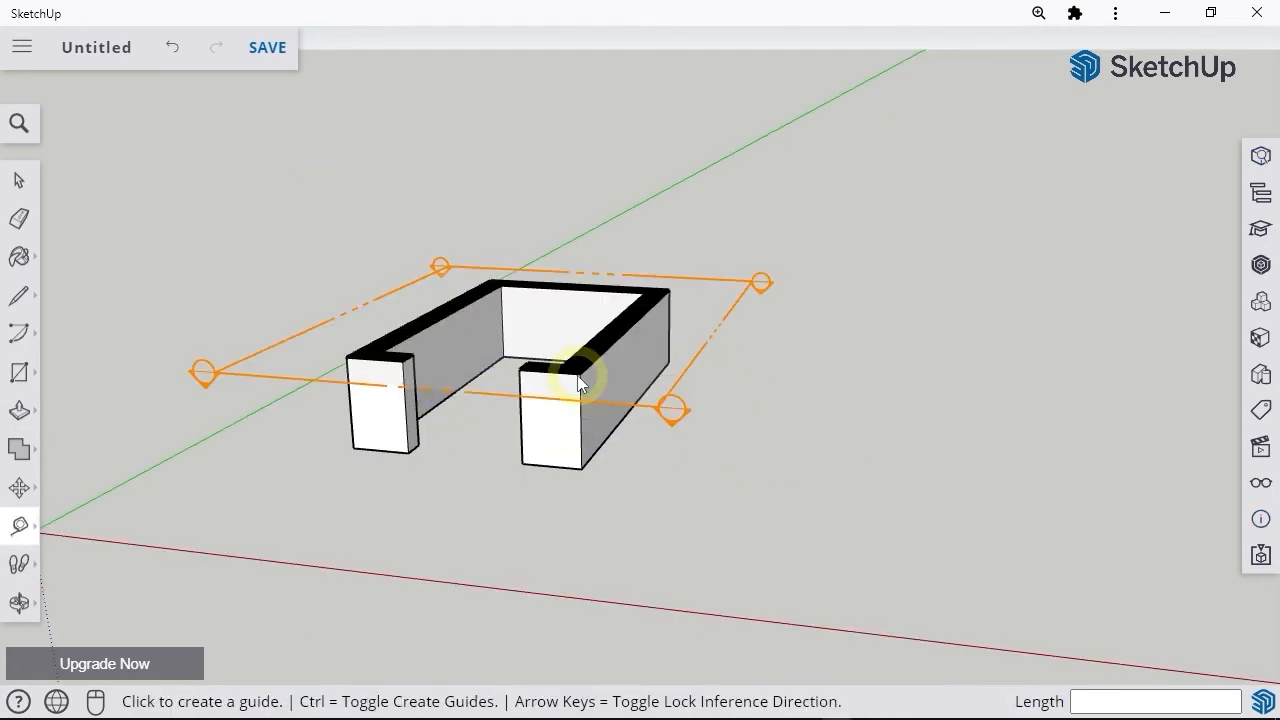
Step: Select the horizontal section plane that cuts through the walls
{"action": "key", "text": "space"}
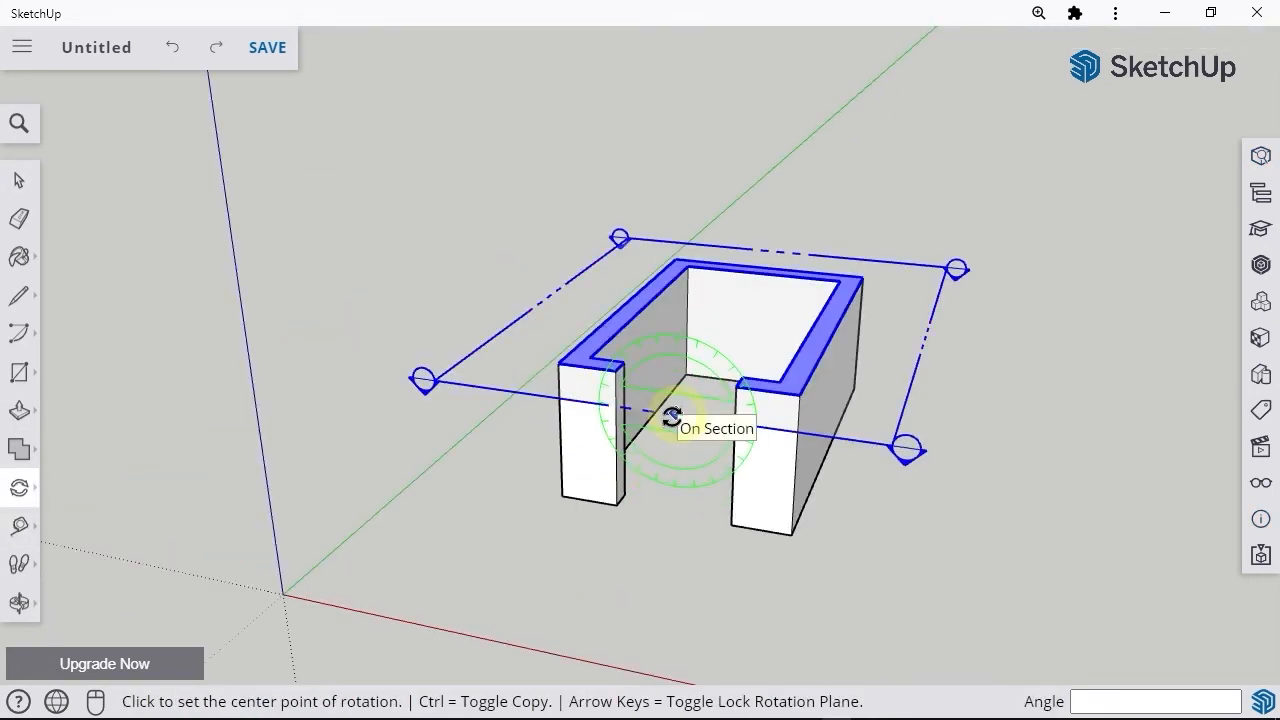
{"action": "left_click", "coordinate": [676, 412]}
{"action": "left_click", "coordinate": [600, 402]}
{"action": "left_click", "coordinate": [668, 341]}
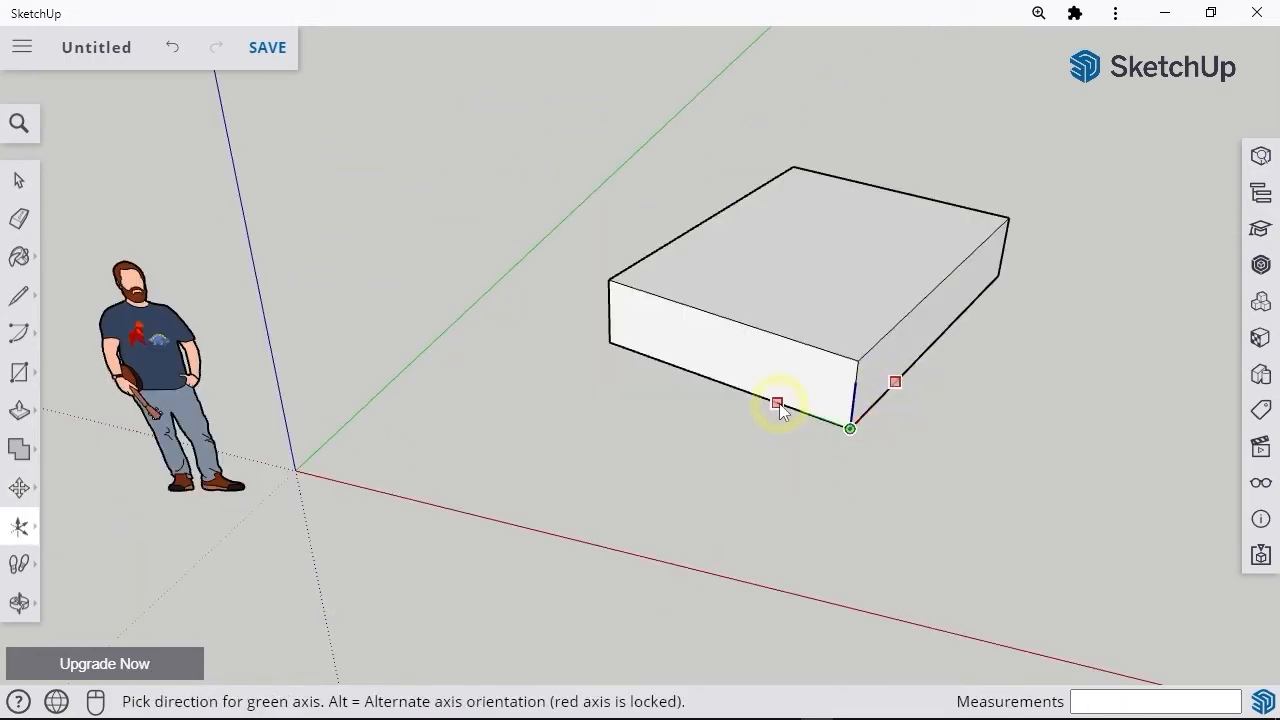
Step: Align the drawing axes to the box's near bottom corner, with red and green running along its bottom edges
{"action": "left_click", "coordinate": [779, 403]}
{"action": "middle_click_drag", "start_coordinate": [966, 537], "coordinate": [866, 480]}
{"action": "key", "text": "space"}
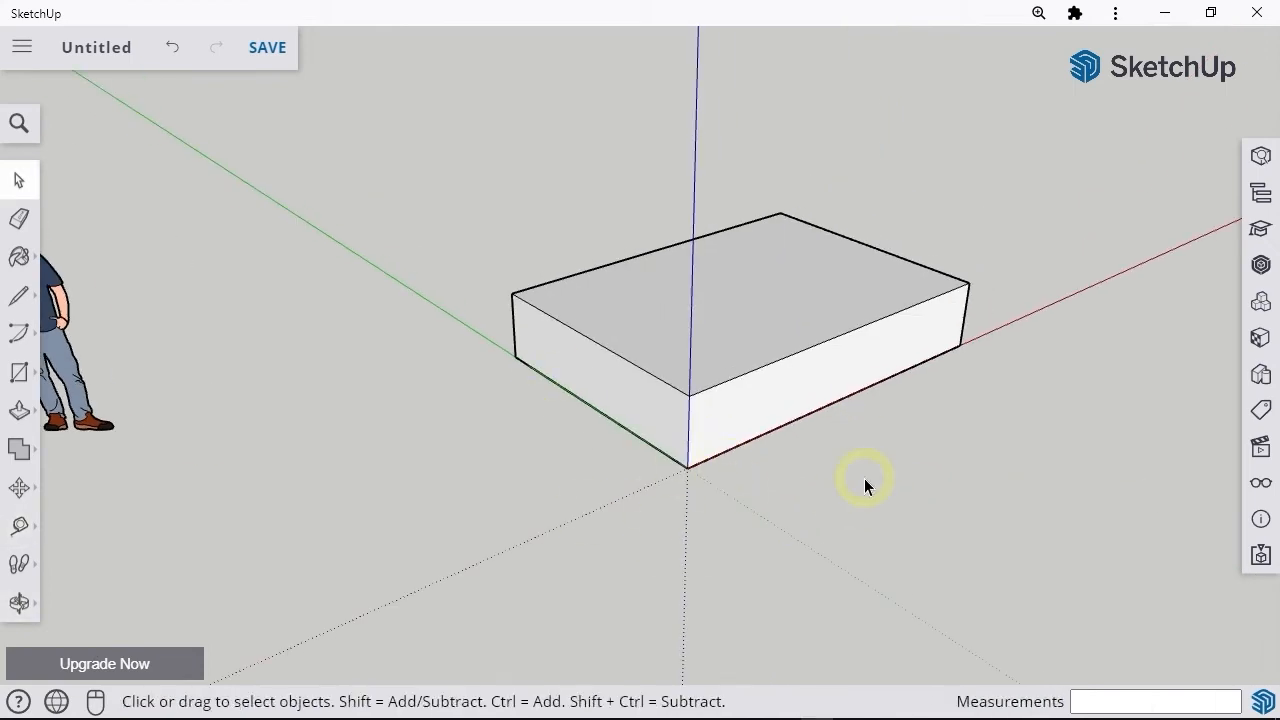
Step: Paint the first two top sections of the divided block with the Ty_Red material
{"action": "left_click", "coordinate": [951, 272]}
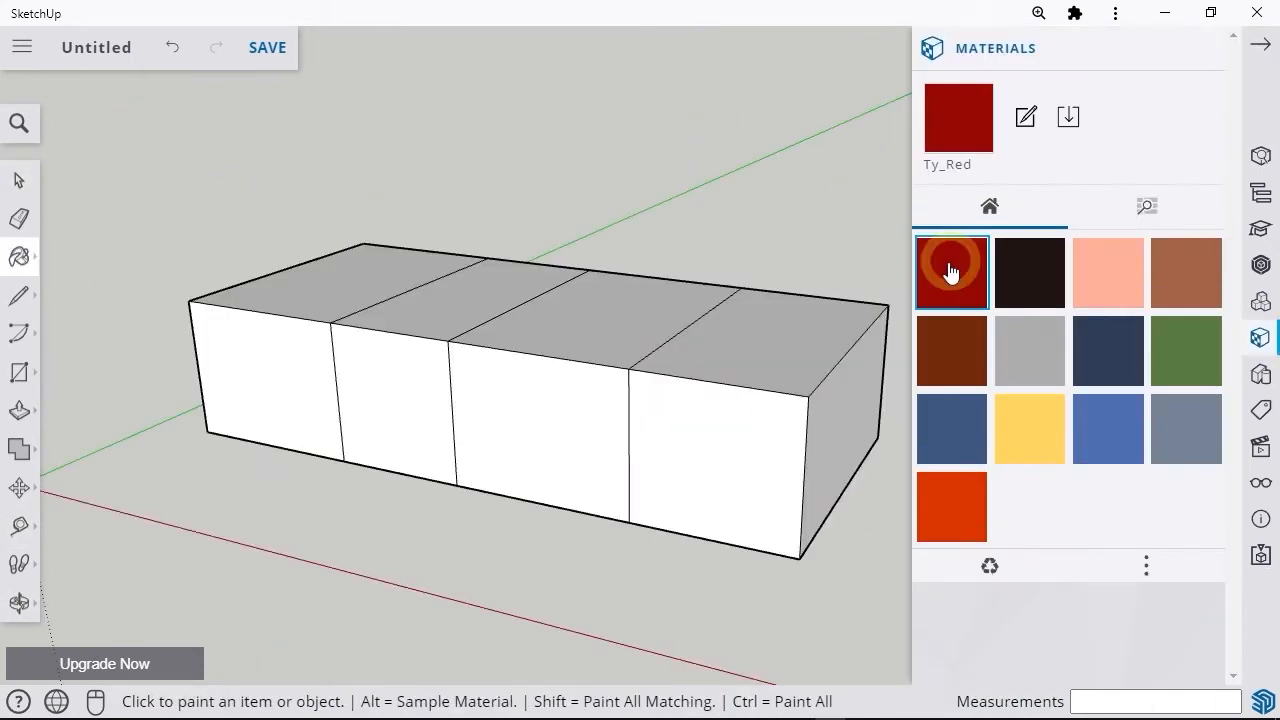
{"action": "left_click", "coordinate": [363, 286]}
{"action": "left_click", "coordinate": [465, 297]}
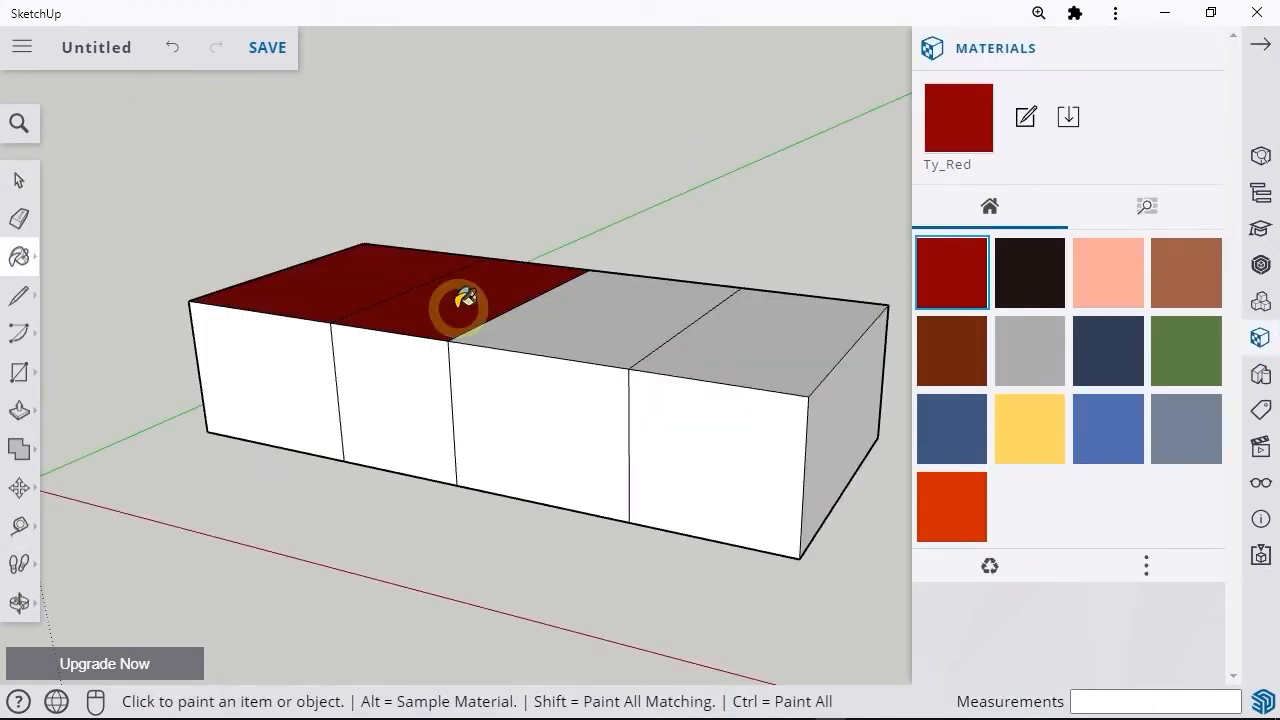
Step: Paint the remaining two top sections of the divided block with the yellow material
{"action": "left_click", "coordinate": [1032, 448]}
{"action": "left_click", "coordinate": [612, 327]}
{"action": "left_click", "coordinate": [731, 337]}
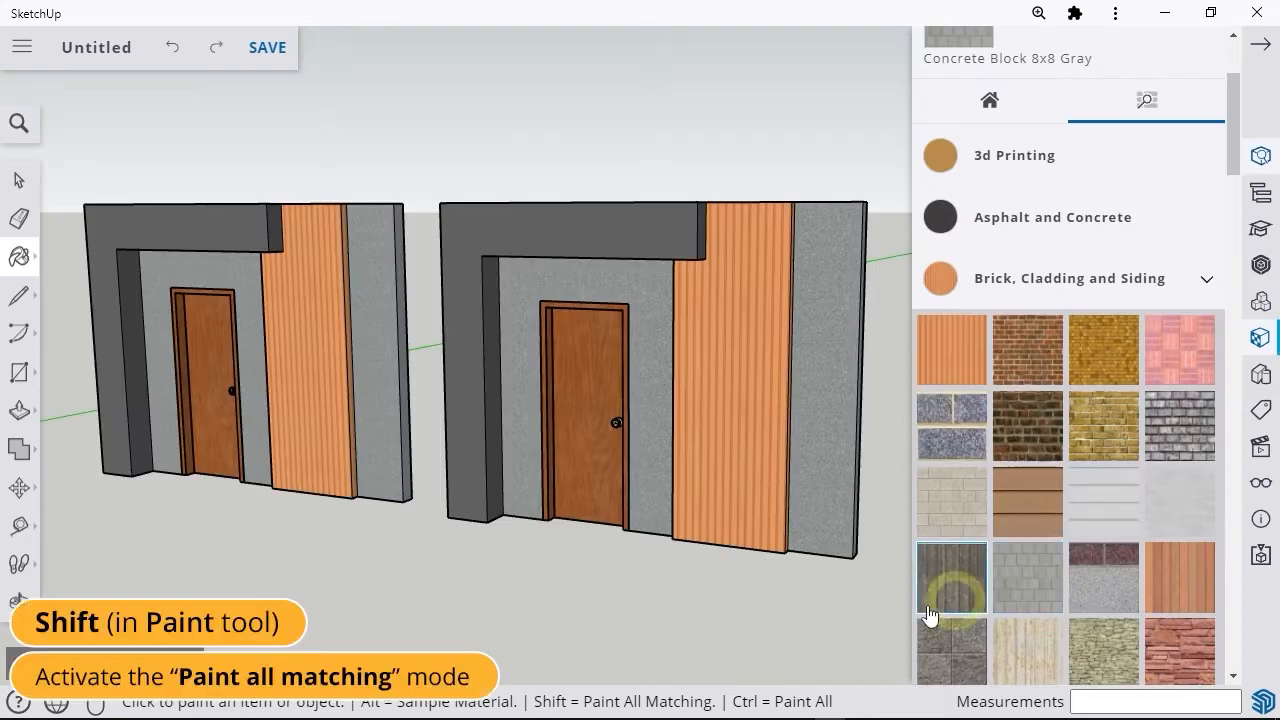
Step: Paint the matching plain wall faces around the door panel with the Concrete Block 8x8 Gray material
{"action": "left_click", "coordinate": [836, 455], "text": "shift"}
{"action": "key", "text": "space"}
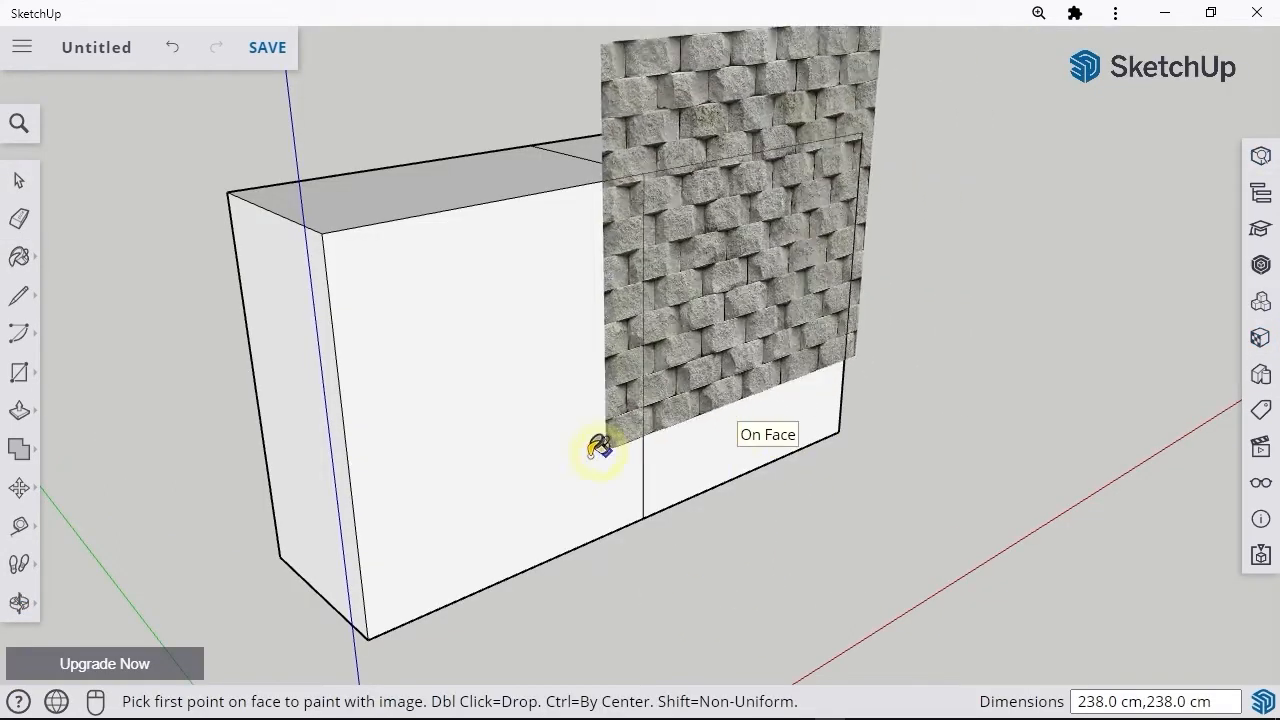
Step: Apply the stone block image as a texture on the larger section of the box's front, sized from lower corner to upper corner
{"action": "left_click", "coordinate": [393, 592]}
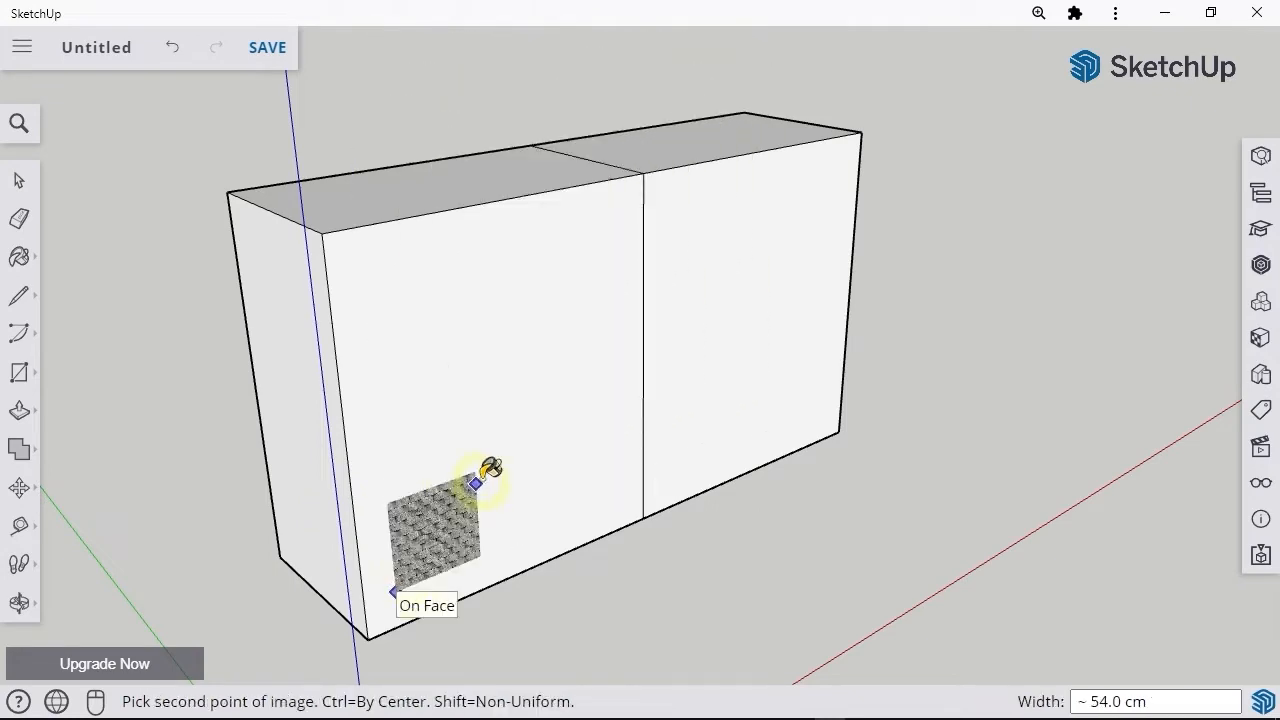
{"action": "left_click", "coordinate": [631, 193]}
{"action": "key", "text": "space"}
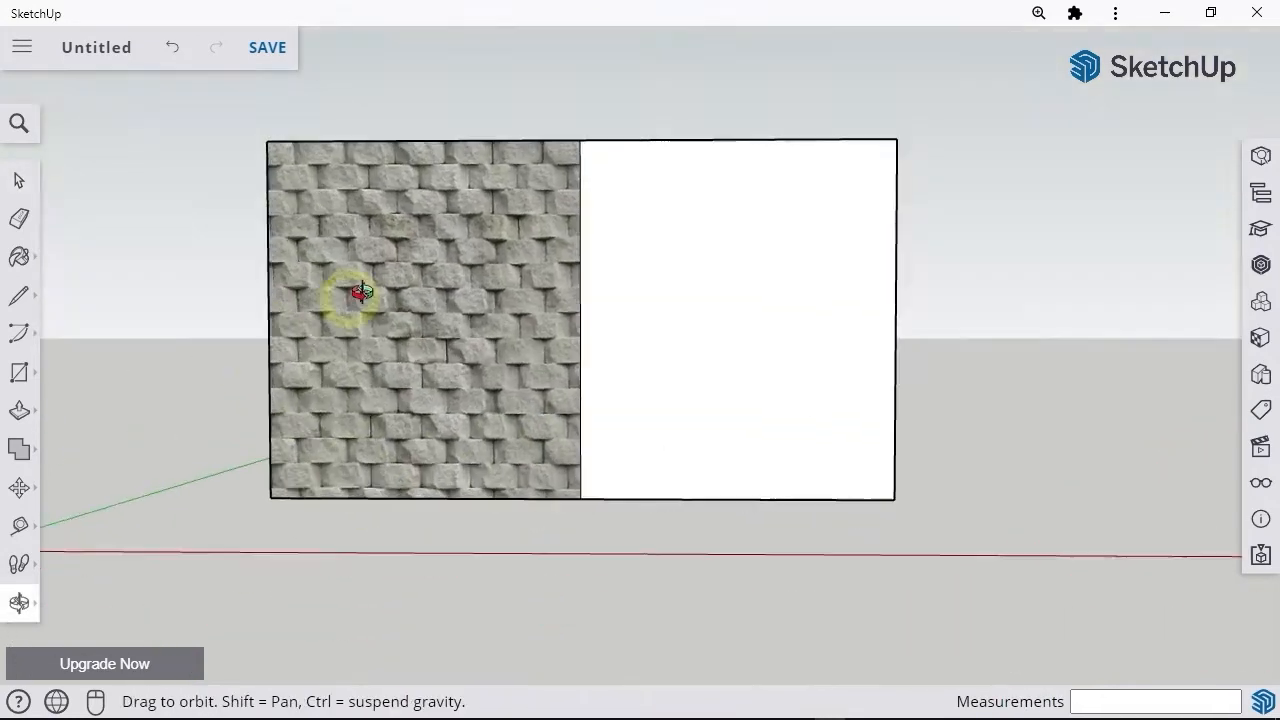
{"action": "left_click_drag", "start_coordinate": [343, 294], "coordinate": [531, 457]}
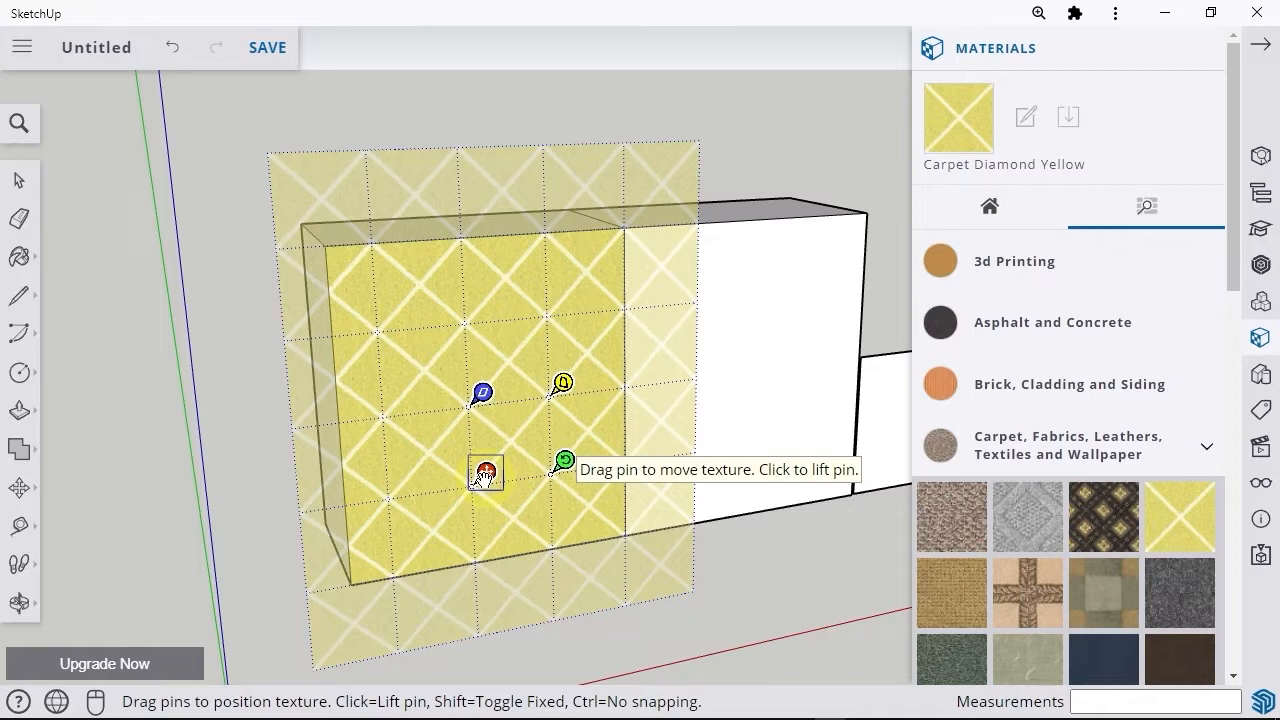
{"action": "mouse_move", "coordinate": [485, 477]}
{"action": "left_mouse_down"}
{"action": "mouse_move", "coordinate": [458, 479]}
{"action": "mouse_move", "coordinate": [466, 456]}
{"action": "mouse_move", "coordinate": [463, 468]}
{"action": "left_mouse_up"}
{"action": "mouse_move", "coordinate": [546, 451]}
{"action": "left_mouse_down"}
{"action": "mouse_move", "coordinate": [620, 442]}
{"action": "mouse_move", "coordinate": [550, 453]}
{"action": "mouse_move", "coordinate": [560, 391]}
{"action": "mouse_move", "coordinate": [503, 360]}
{"action": "mouse_move", "coordinate": [400, 468]}
{"action": "mouse_move", "coordinate": [538, 458]}
{"action": "mouse_move", "coordinate": [554, 434]}
{"action": "left_mouse_up"}
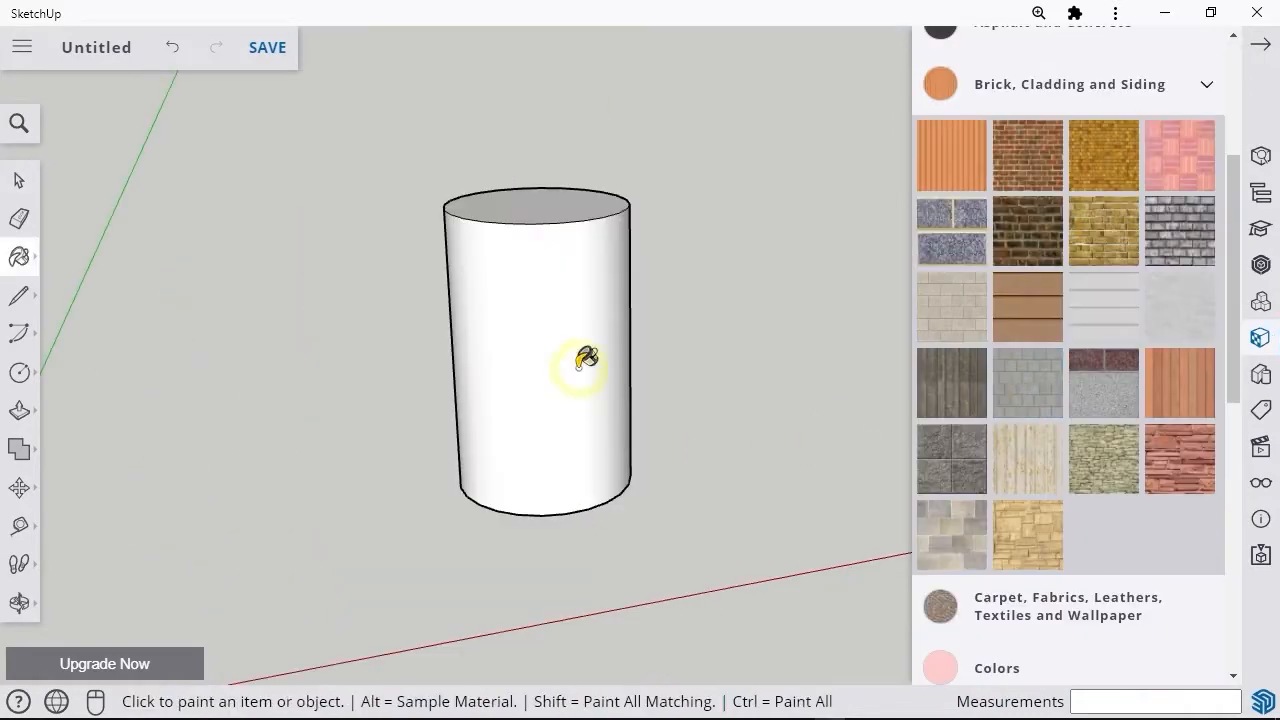
Step: Paint the cylinder's side with gray concrete blocks, and apply the stone block image to it as a texture
{"action": "left_click", "coordinate": [586, 357]}
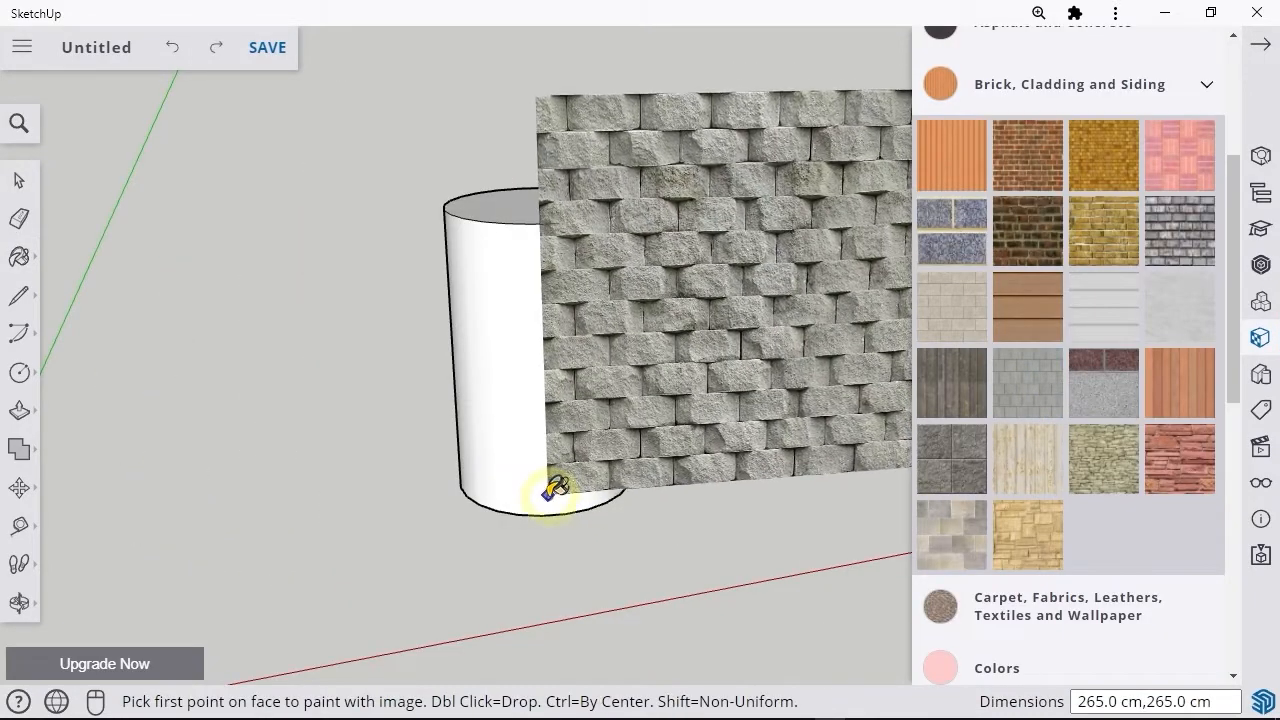
{"action": "left_click", "coordinate": [557, 500]}
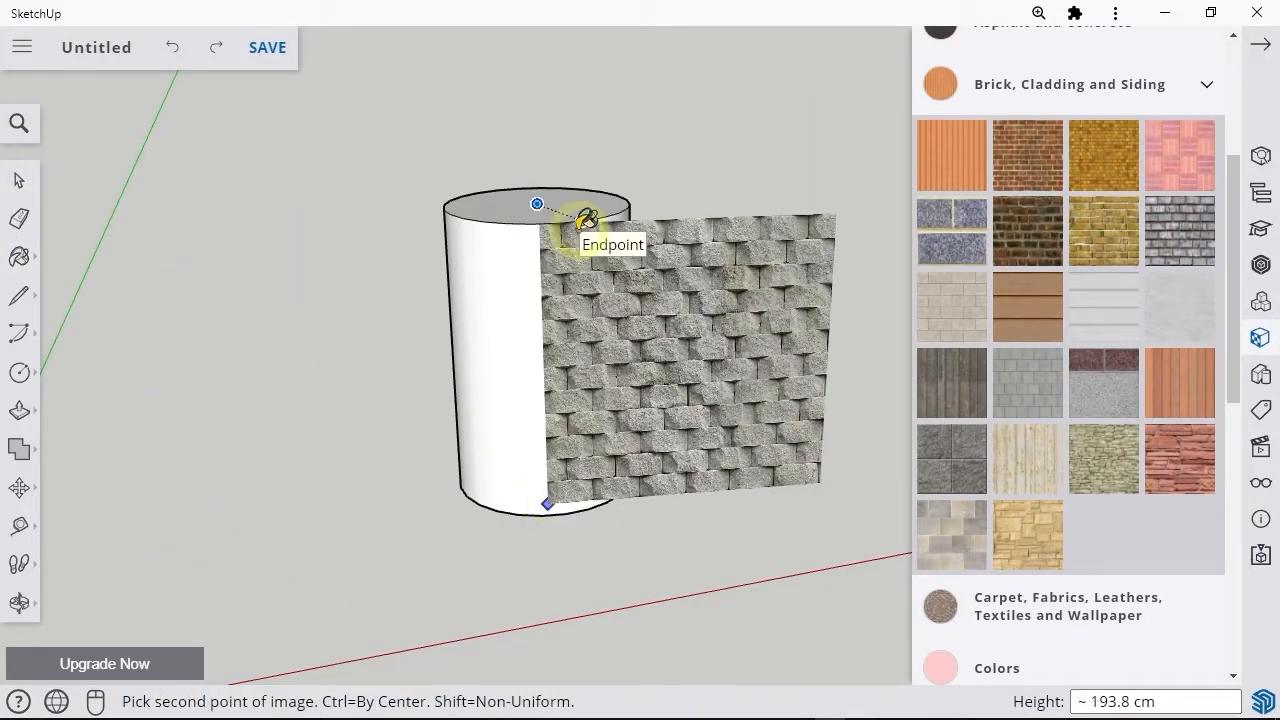
{"action": "left_click", "coordinate": [587, 218]}
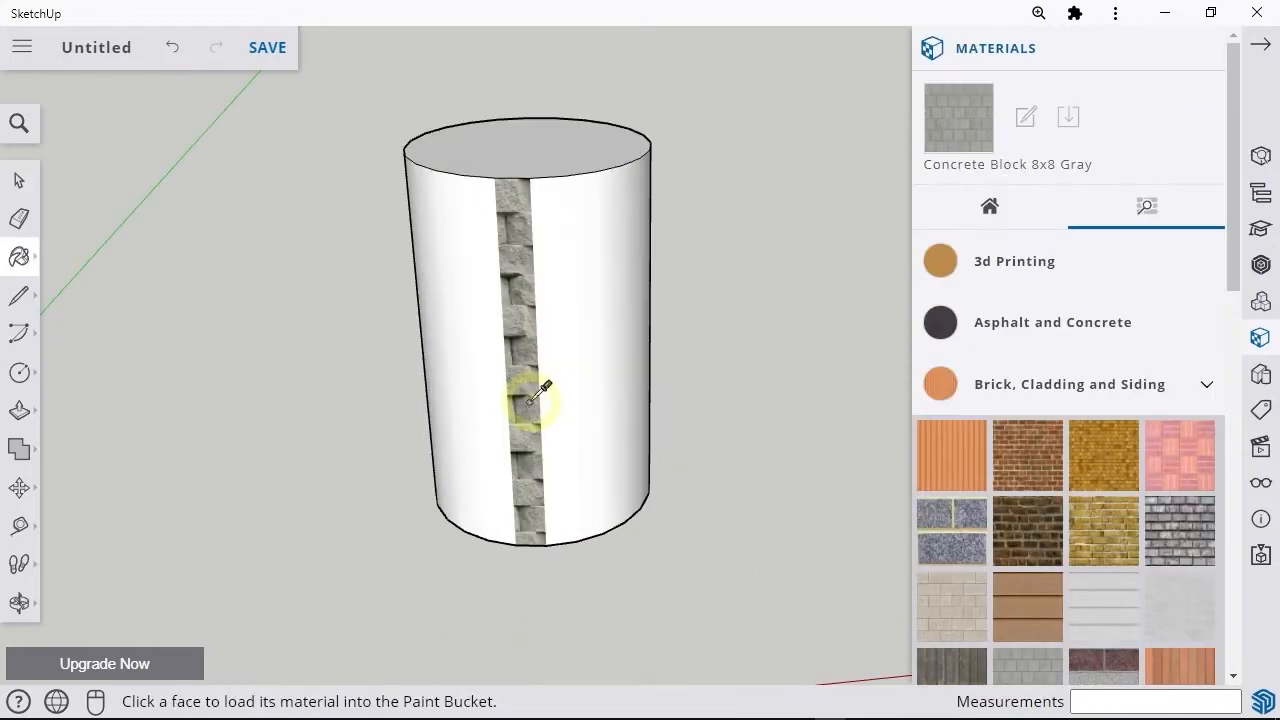
{"action": "left_click", "coordinate": [530, 398], "text": "alt"}
{"action": "left_click", "coordinate": [607, 378]}
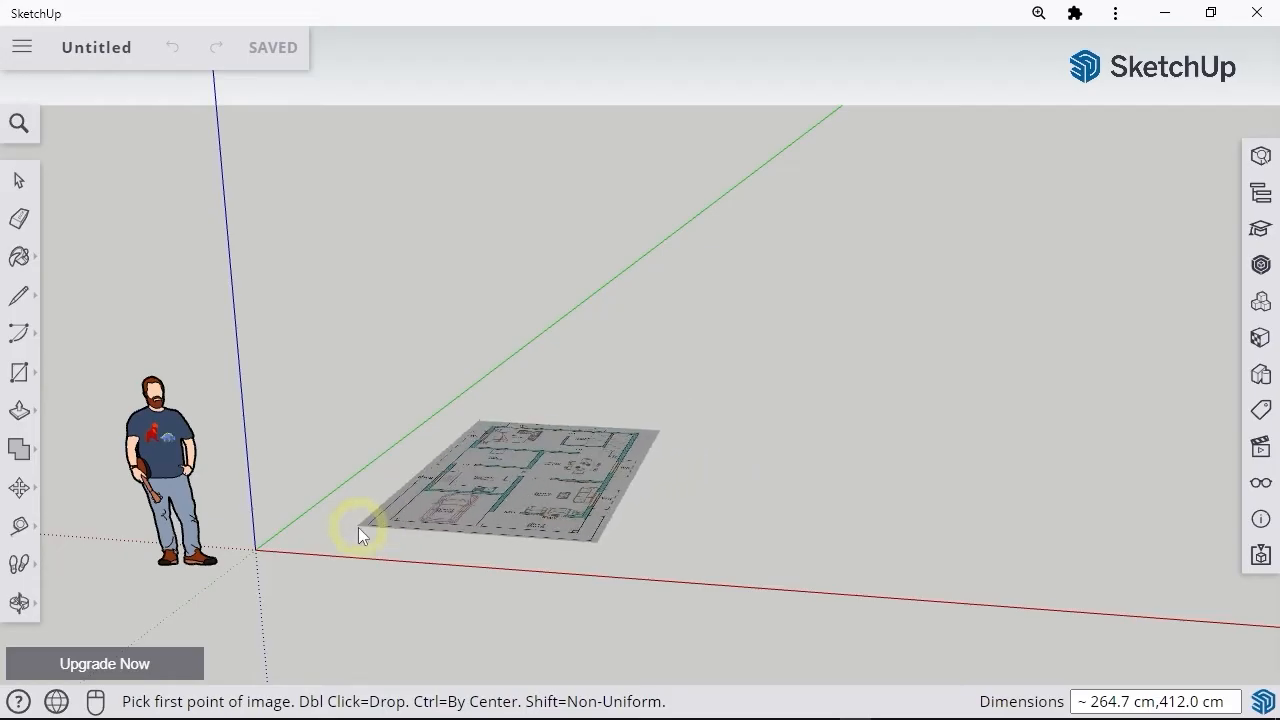
Step: Place the floor plan image on the ground near the origin and scale it up to the second point
{"action": "left_click", "coordinate": [358, 527]}
{"action": "left_click", "coordinate": [917, 311]}
{"action": "middle_click_drag", "start_coordinate": [571, 457], "coordinate": [580, 603]}
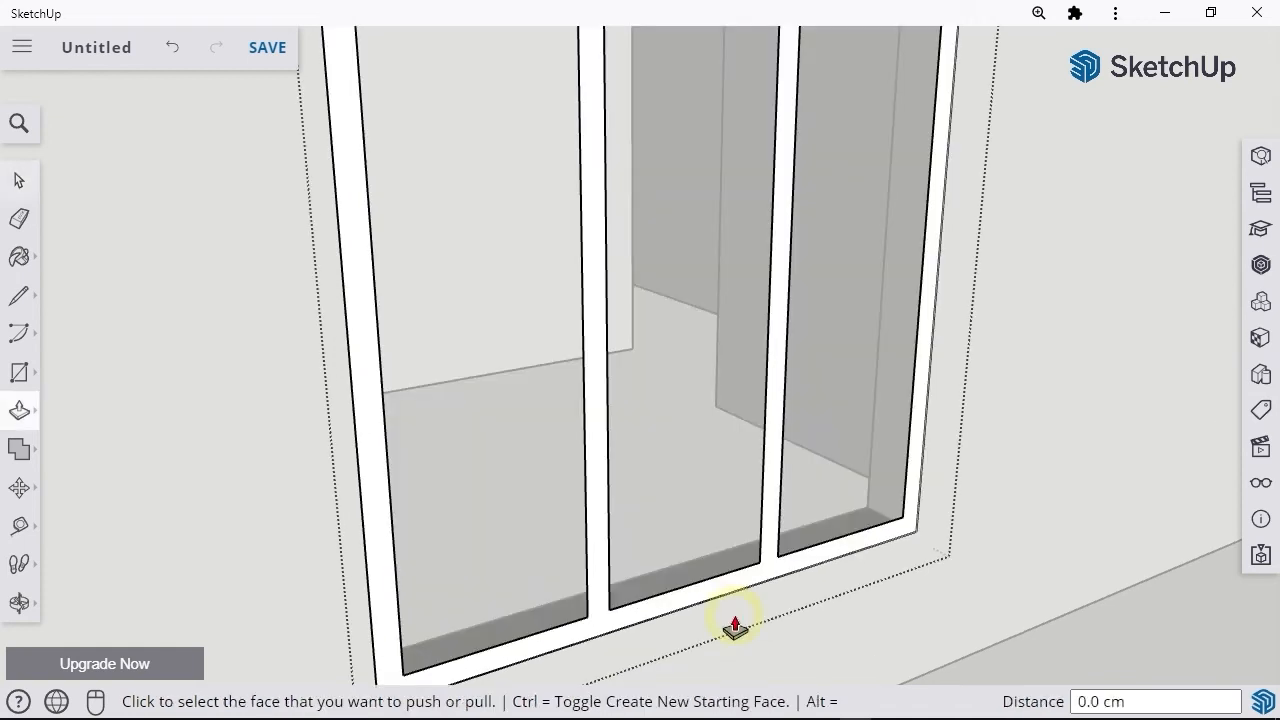
Step: Draw a driveway rectangle about 322.4 by 451.8 cm between the raised borders of the two front garden beds
{"action": "left_click", "coordinate": [734, 623]}
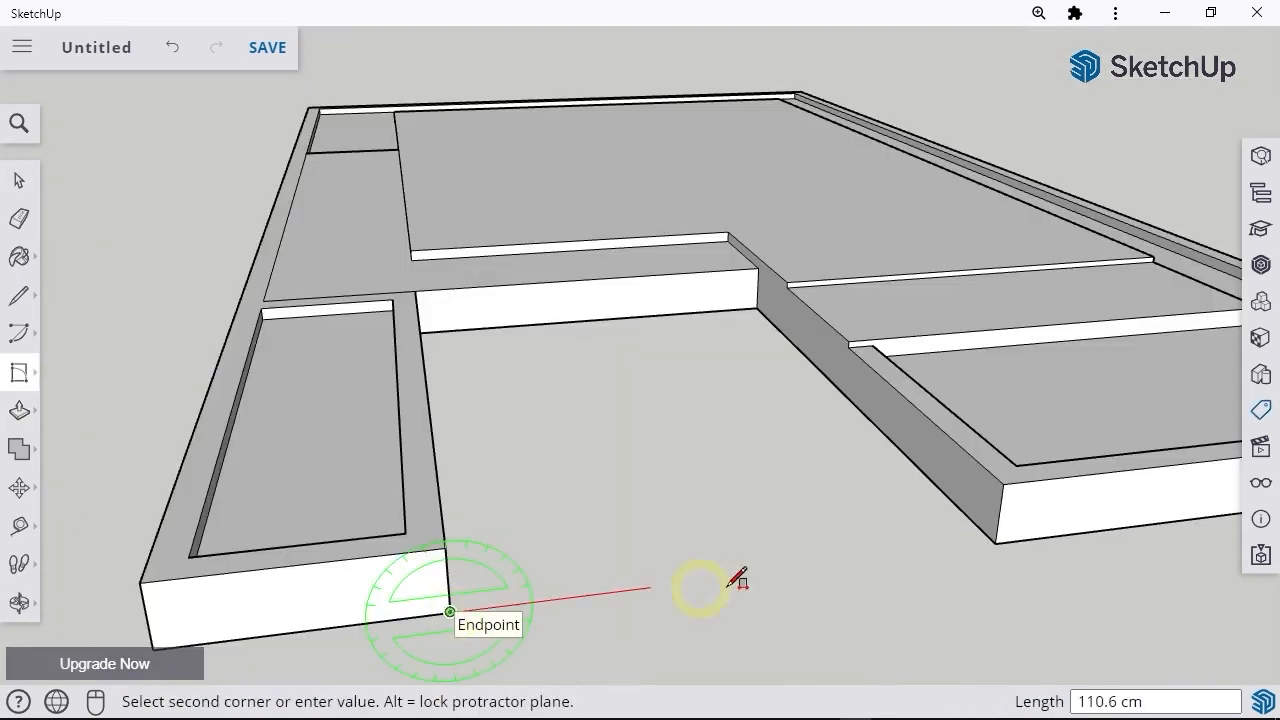
{"action": "left_click", "coordinate": [990, 543]}
{"action": "left_click", "coordinate": [765, 266]}
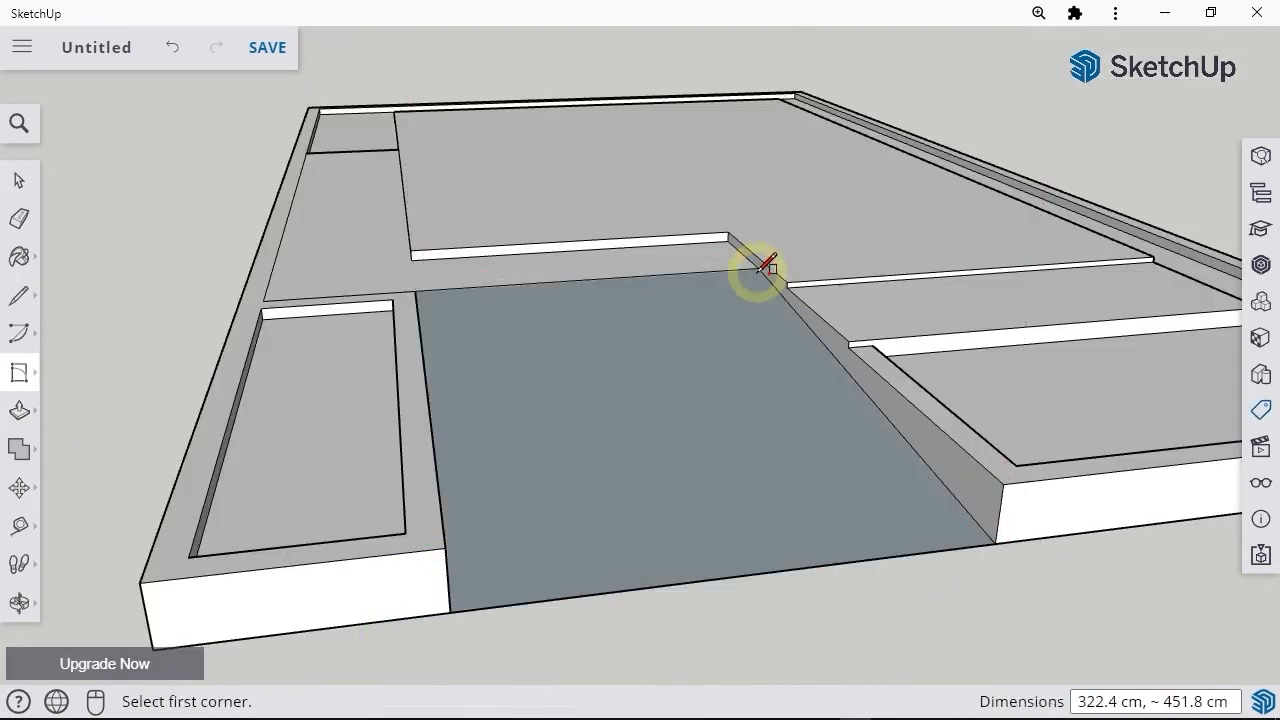
{"action": "left_click", "coordinate": [714, 557]}
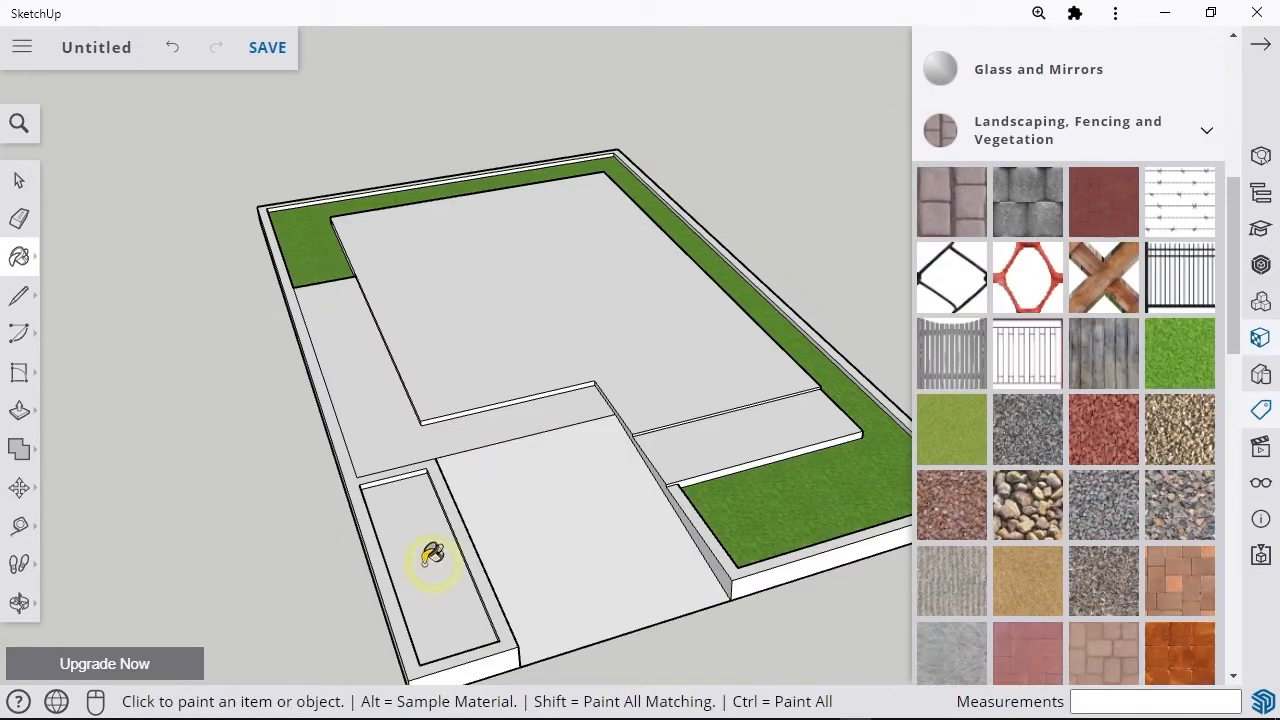
{"action": "left_click", "coordinate": [432, 557]}
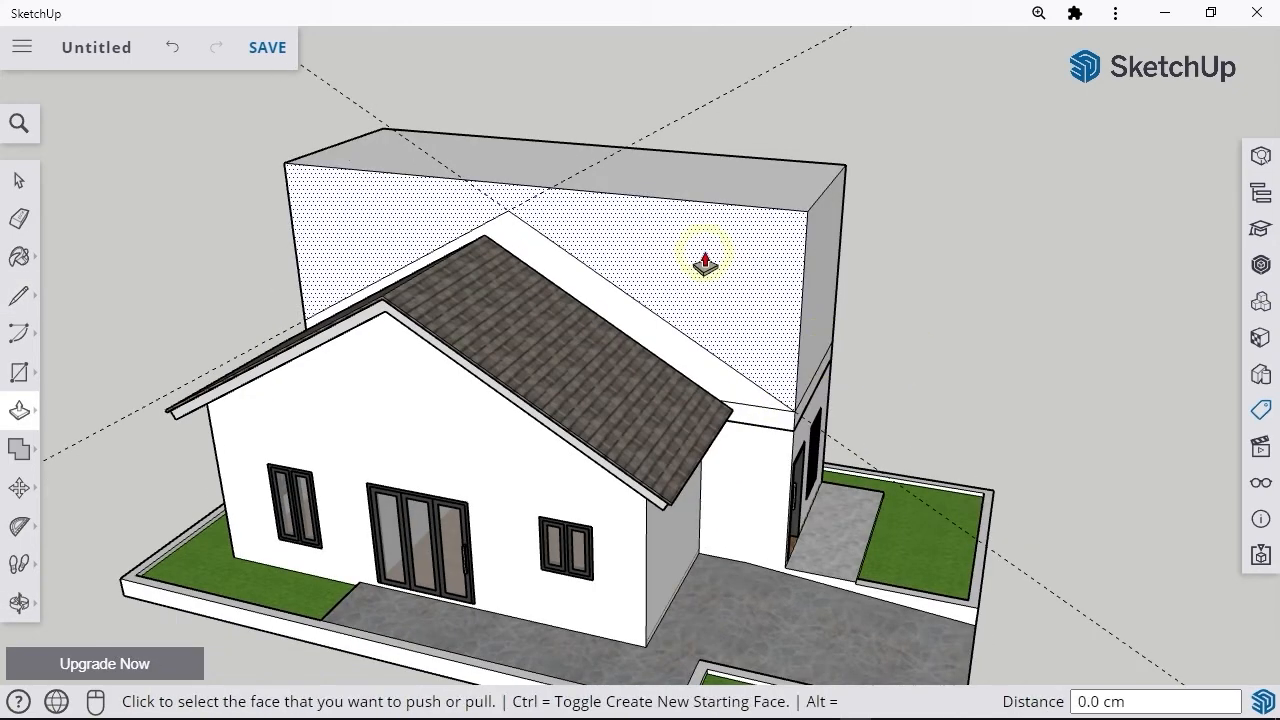
Step: Push the wall area above the sloping roof line back through the rear block to cut its gable shape
{"action": "left_click", "coordinate": [700, 260]}
{"action": "left_click", "coordinate": [746, 165]}
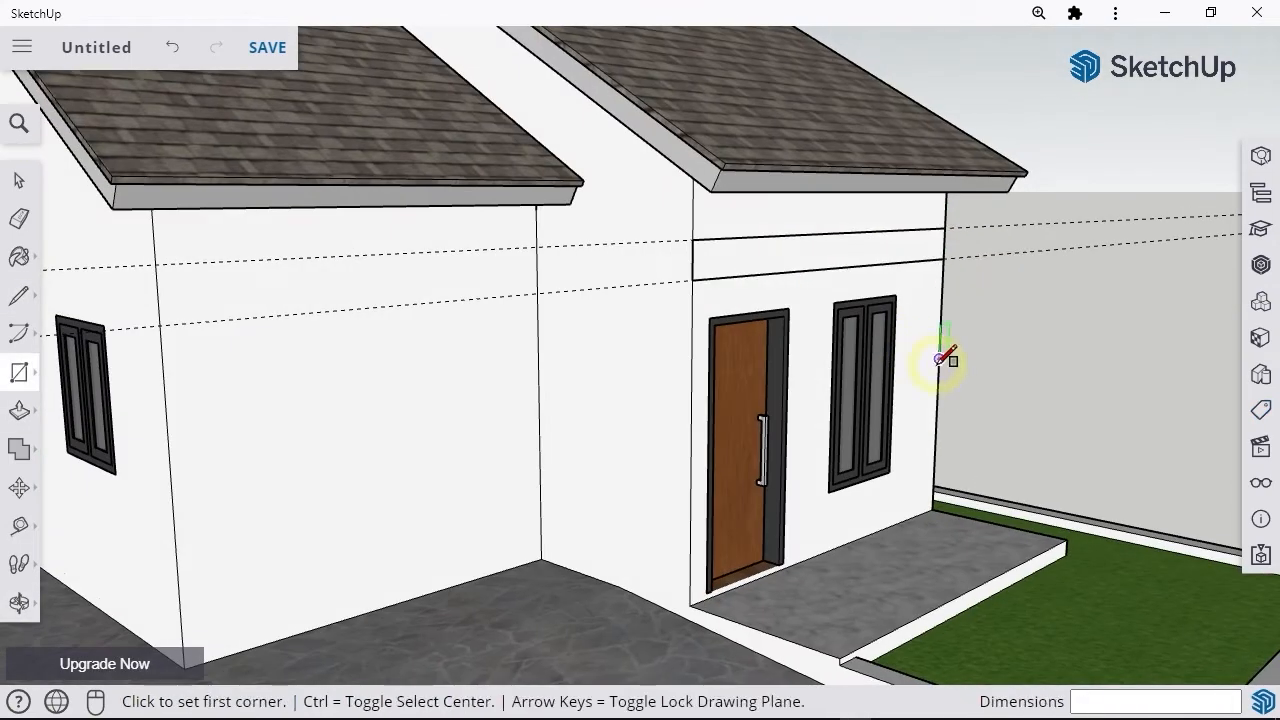
Step: Draw a rectangle about 369.9 cm wide along the guides above the front door and window, and start Push/Pull on it
{"action": "key", "text": "p"}
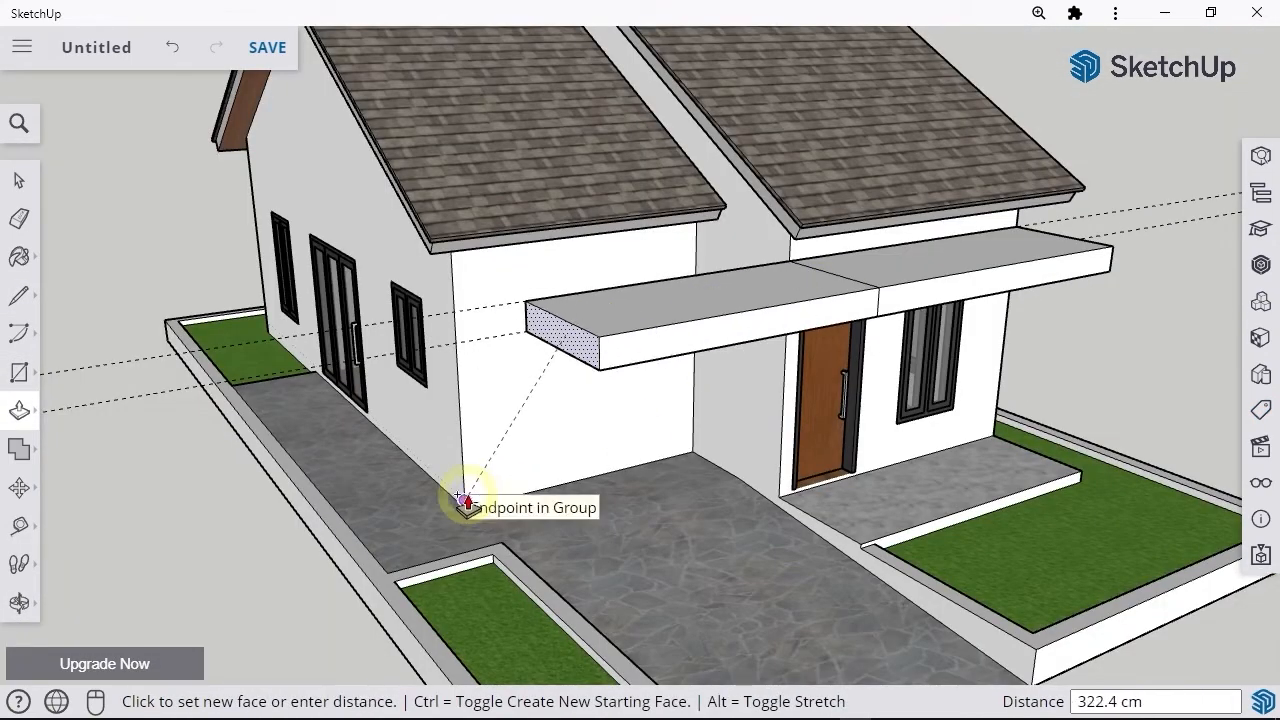
{"action": "middle_click_drag", "start_coordinate": [463, 500], "coordinate": [700, 394]}
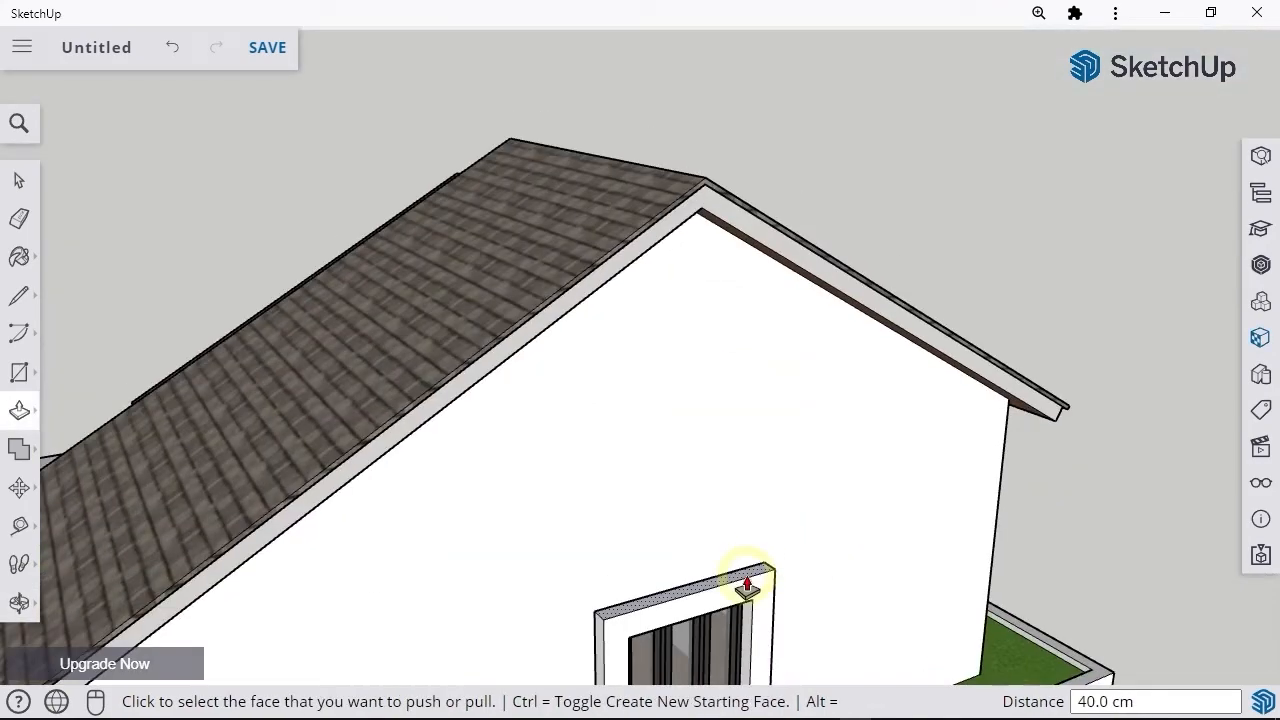
{"action": "left_click", "coordinate": [749, 583]}
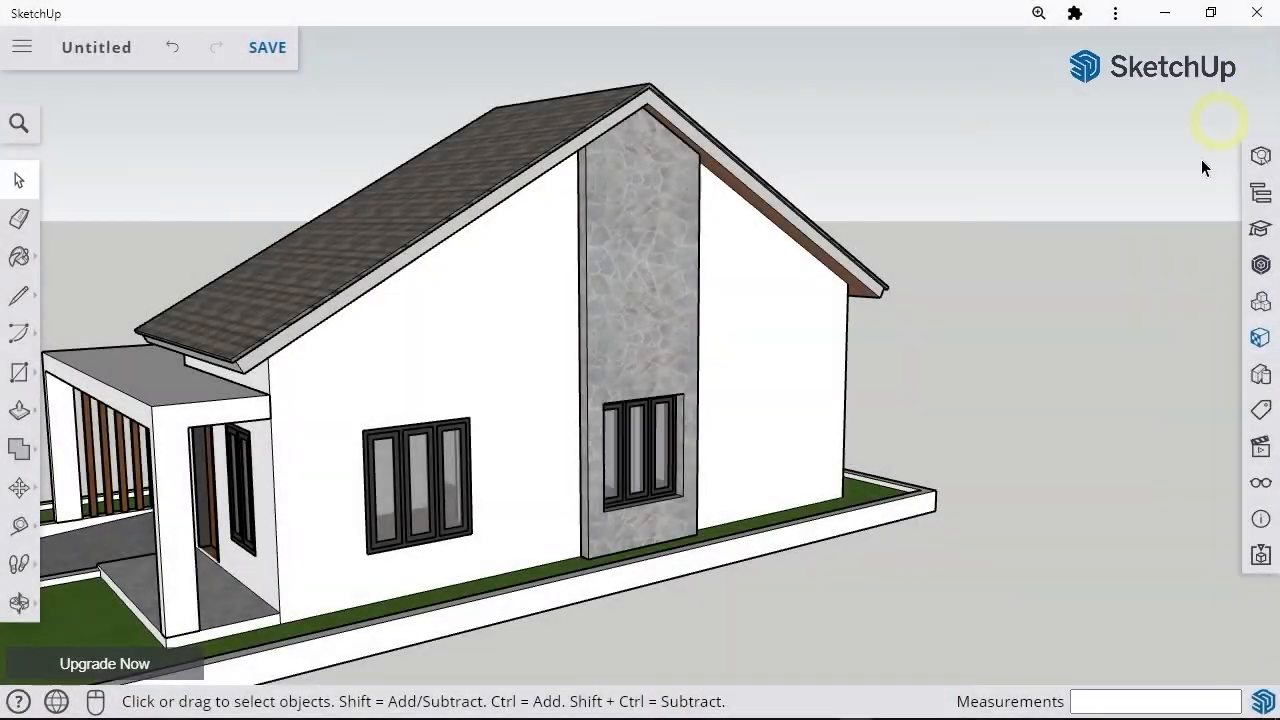
{"action": "mouse_move", "coordinate": [1201, 159]}
{"action": "middle_mouse_down"}
{"action": "mouse_move", "coordinate": [525, 518]}
{"action": "mouse_move", "coordinate": [207, 513]}
{"action": "mouse_move", "coordinate": [743, 490]}
{"action": "middle_mouse_up"}
{"action": "scroll", "coordinate": [363, 508], "scroll_direction": "down", "scroll_amount": 2}
{"action": "middle_click_drag", "start_coordinate": [363, 507], "coordinate": [580, 529]}
{"action": "scroll", "coordinate": [662, 578], "scroll_direction": "up", "scroll_amount": 2}
{"action": "middle_click_drag", "start_coordinate": [662, 578], "coordinate": [663, 557]}
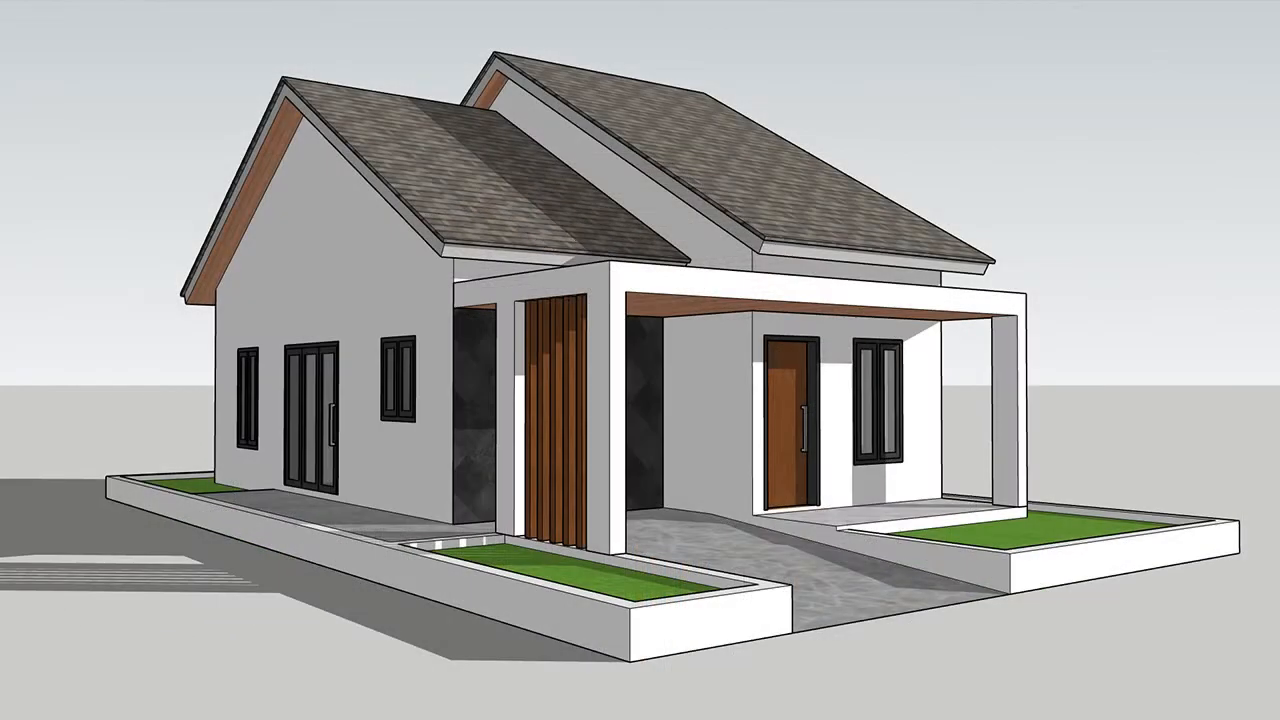